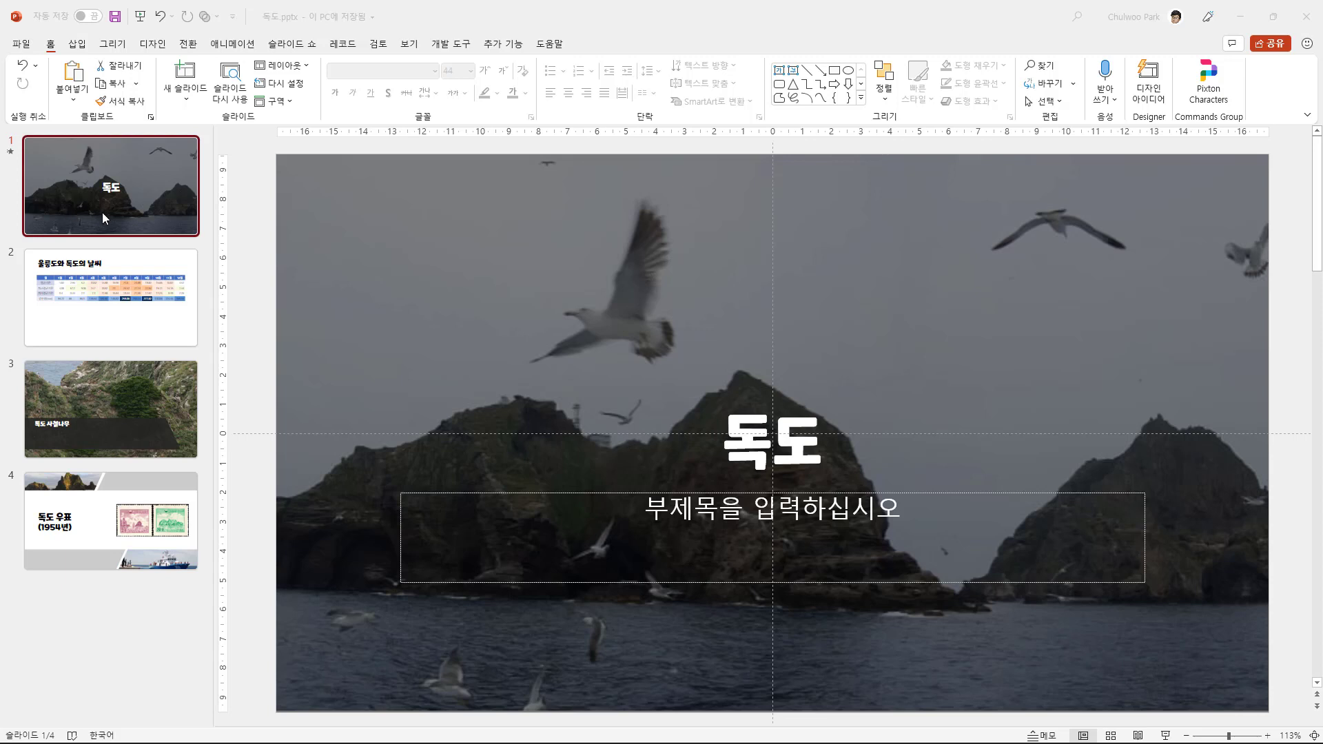
Step: Browse the weather table, 독도 사철나무 and 독도 우표 slides, then return to the weather slide
click(134, 282)
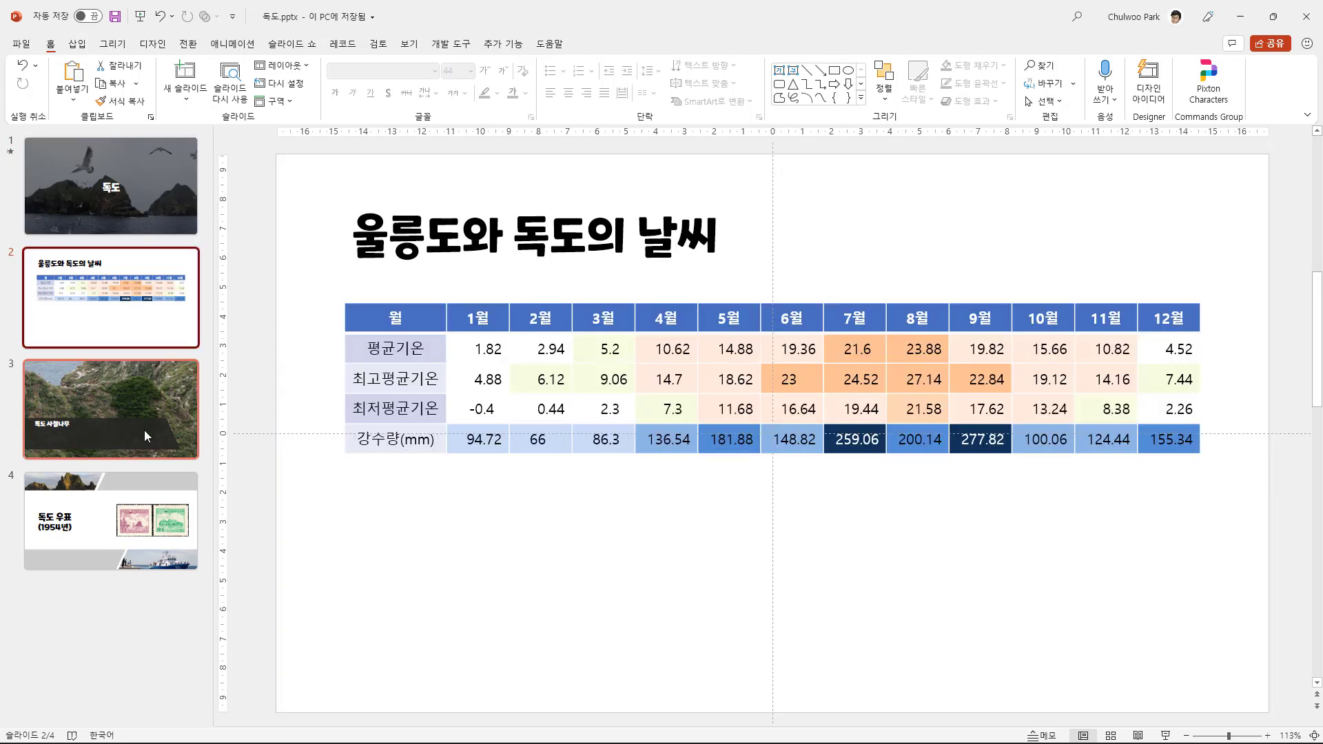
click(143, 430)
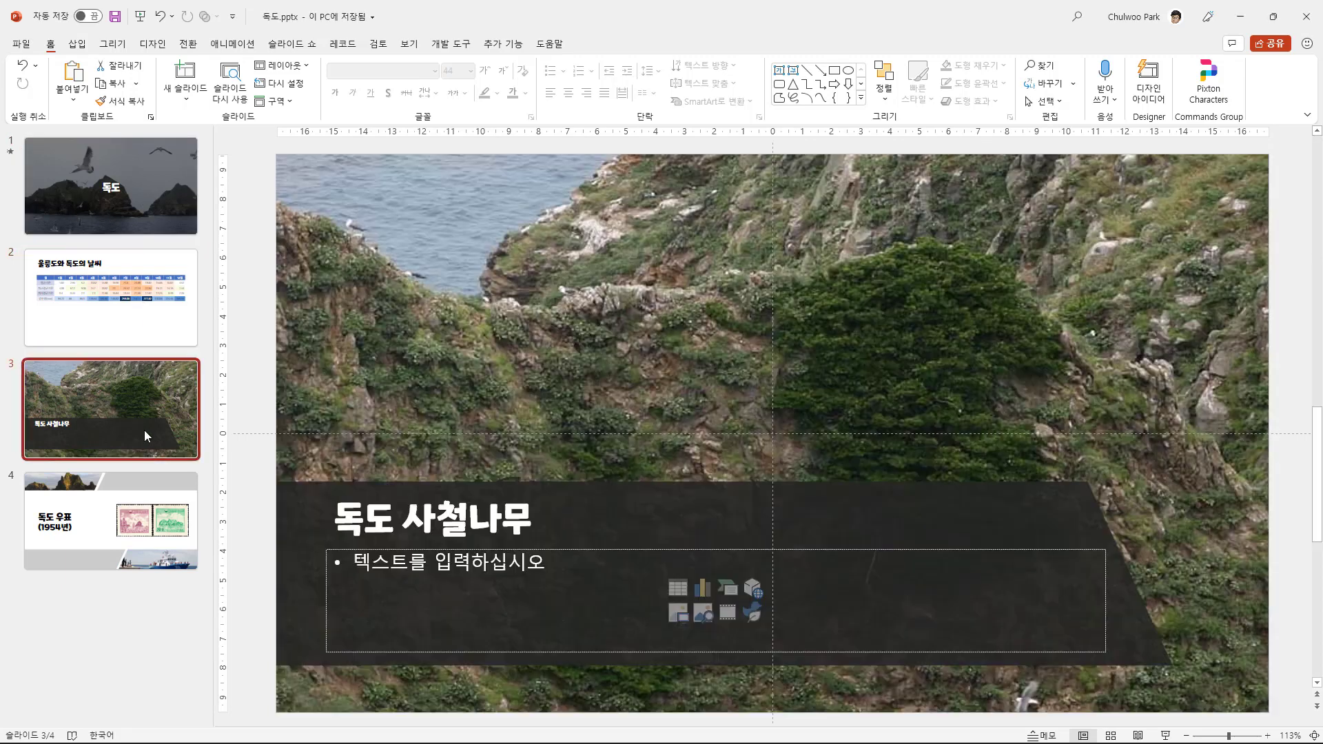
click(156, 479)
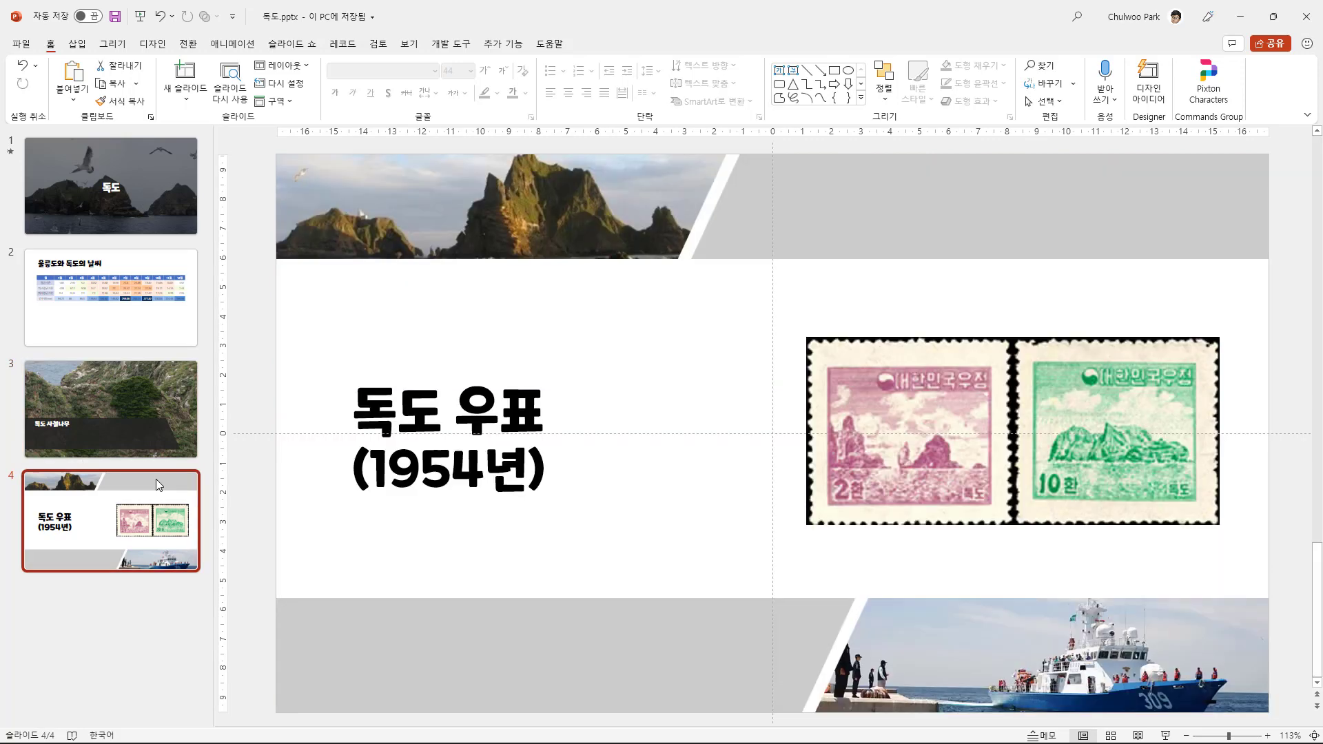
click(155, 435)
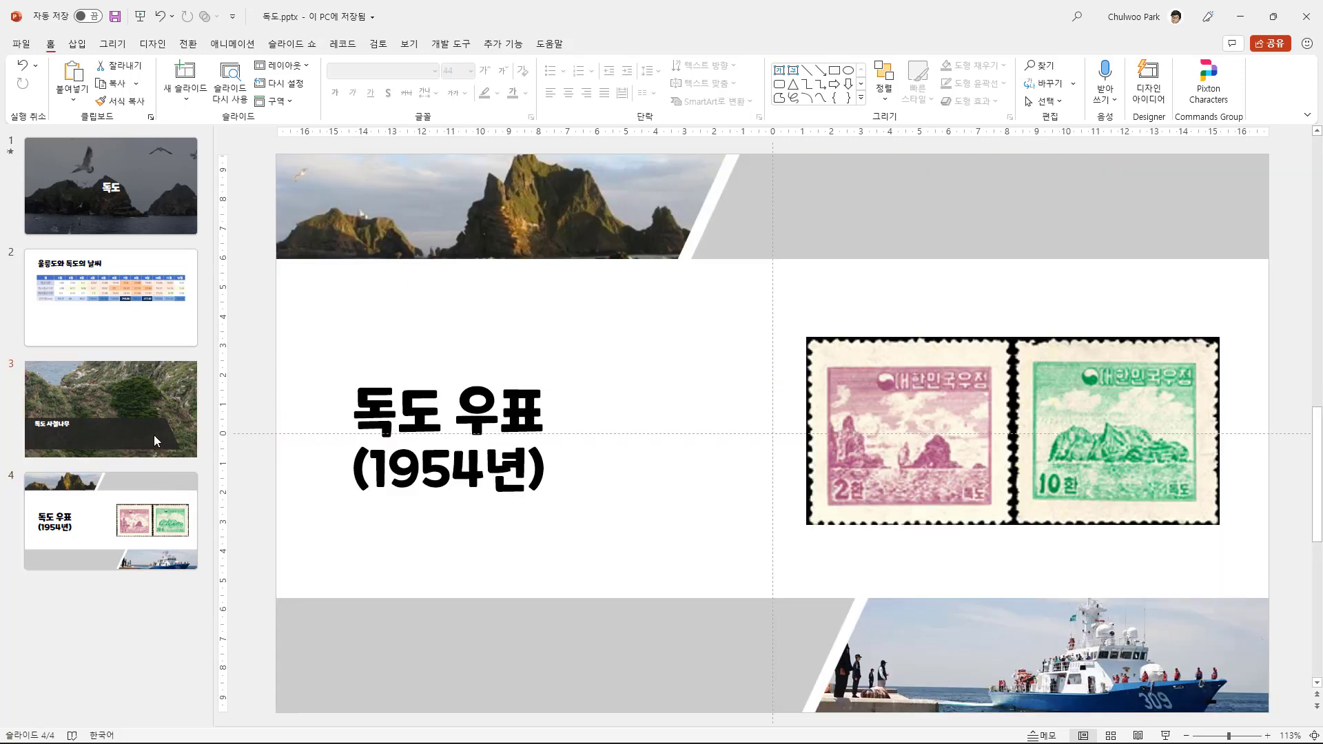
click(143, 331)
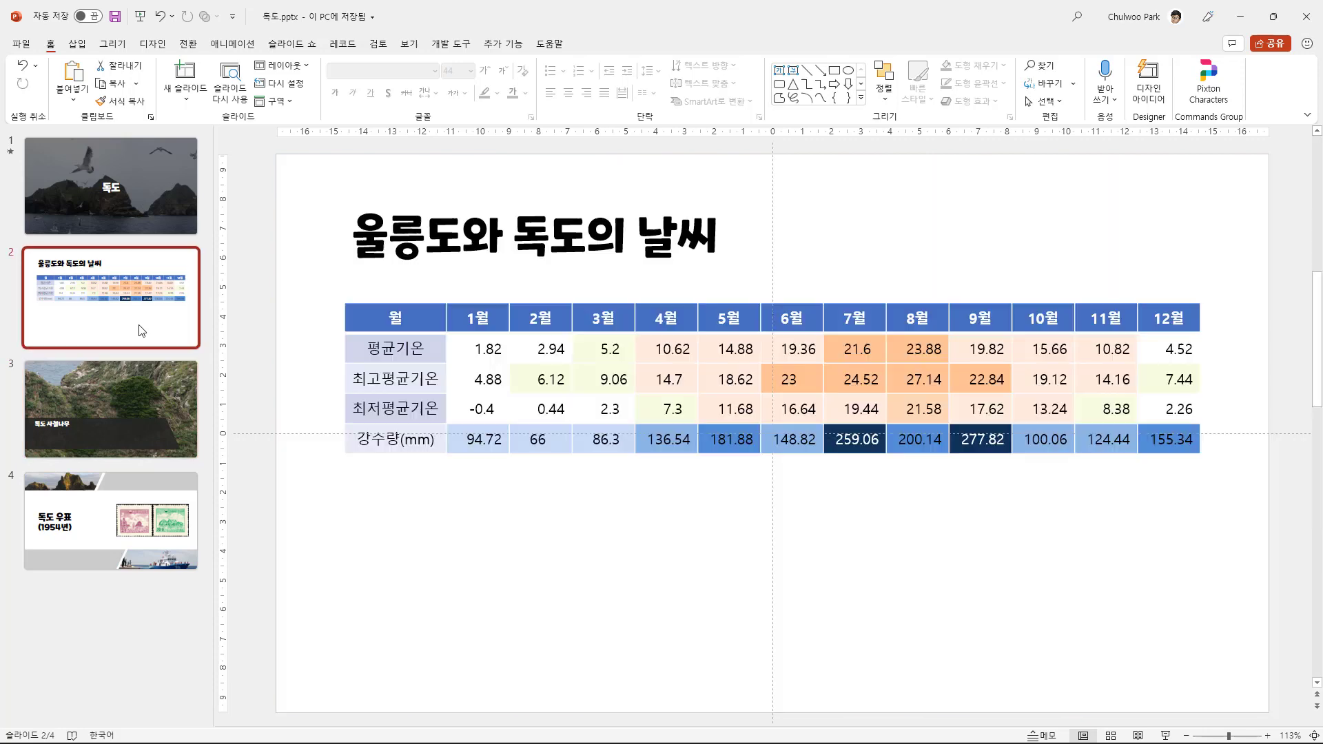
Step: Move the cursor through the weather slide's title text, leaving it unchanged
click(487, 257)
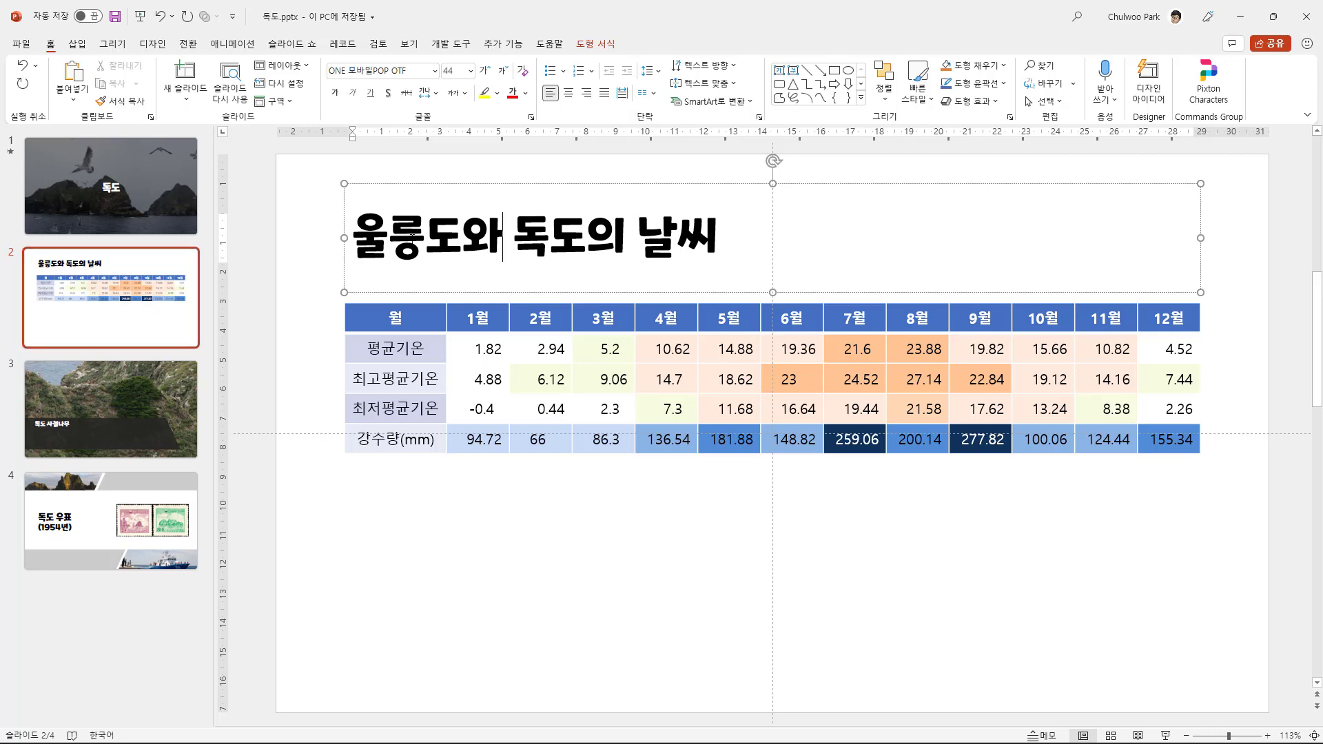
key(Left)
key(Left)
key(Right)
key(Right)
click(682, 275)
click(441, 261)
click(503, 257)
click(549, 255)
click(388, 248)
click(313, 499)
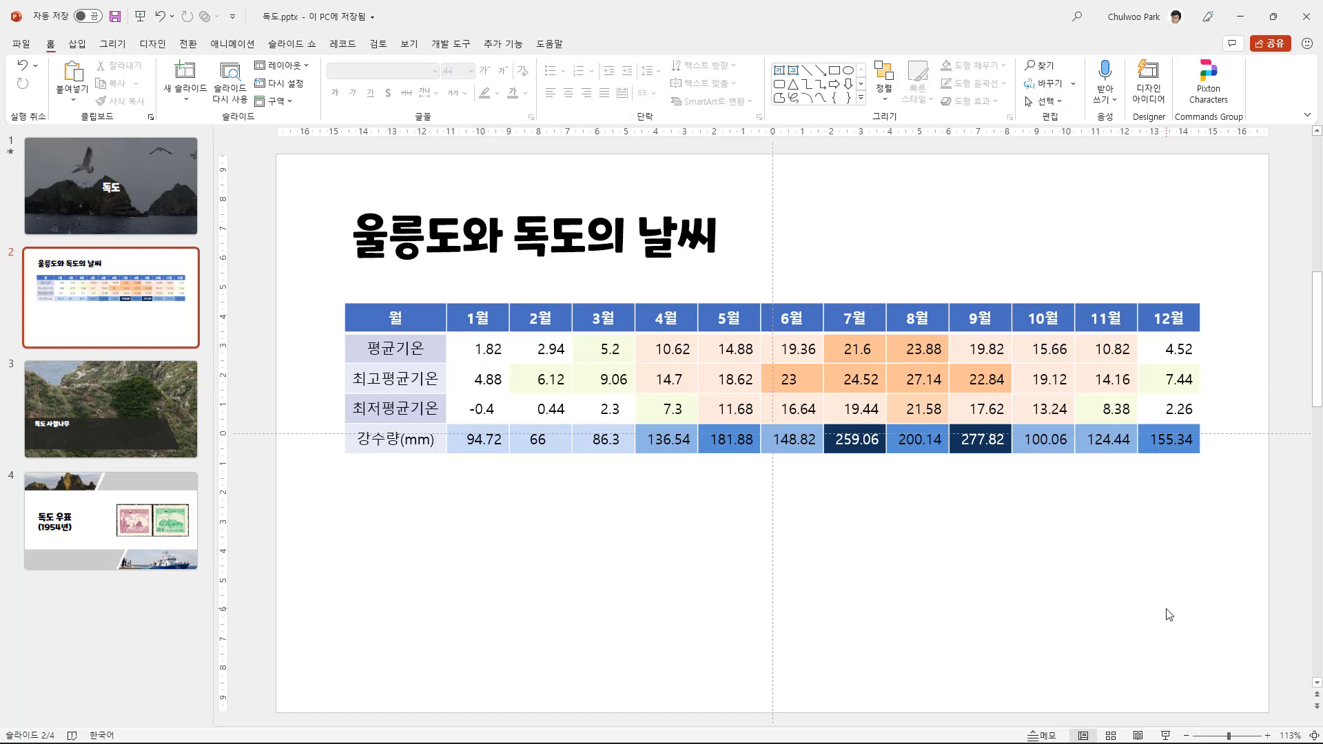
Step: From the 독도 title slide, choose Export > Change File Type > PNG and open Save As
click(131, 184)
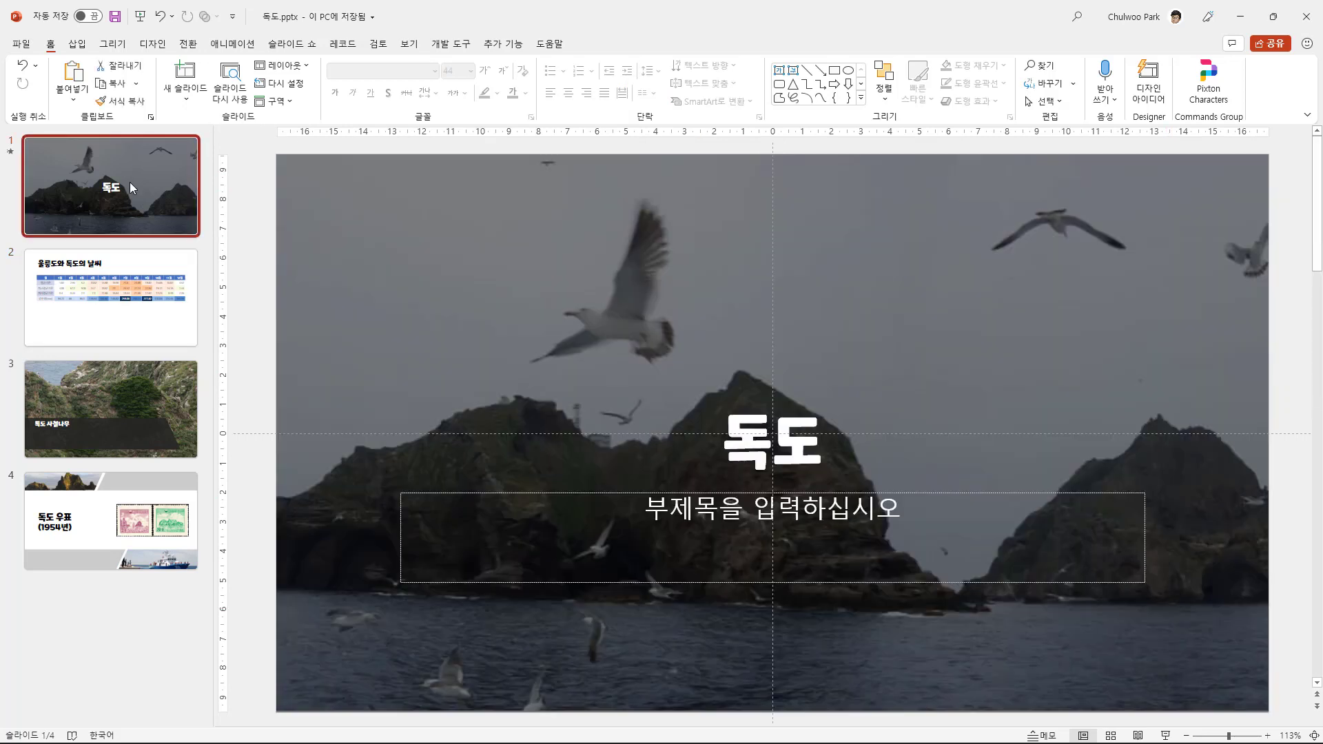
click(27, 46)
click(48, 318)
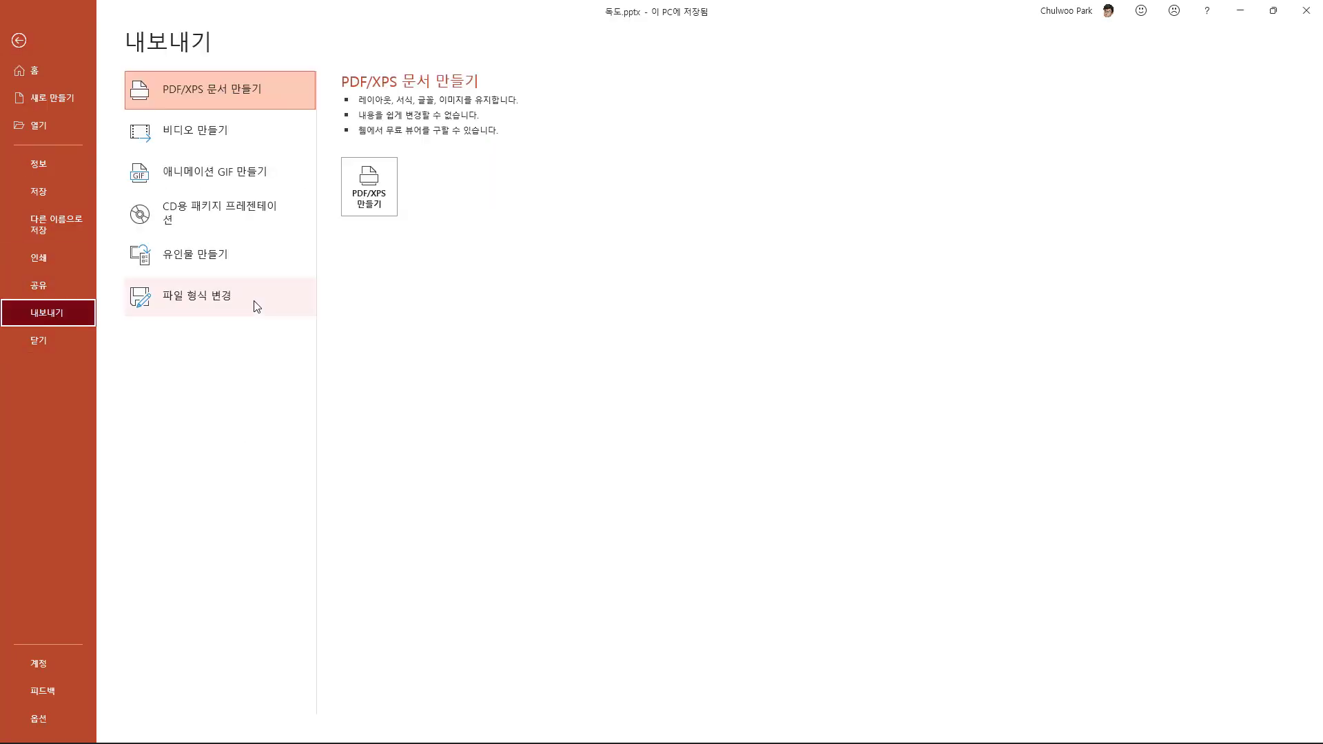
click(254, 300)
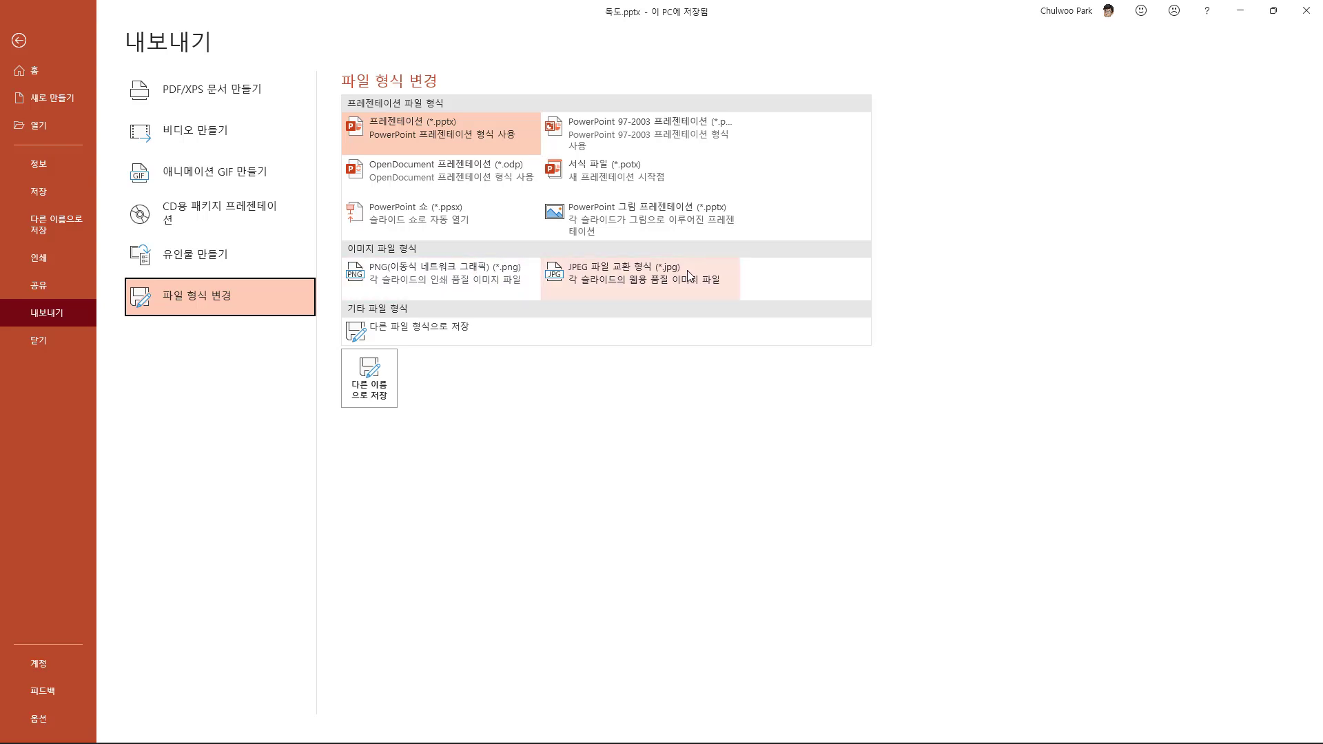
click(442, 274)
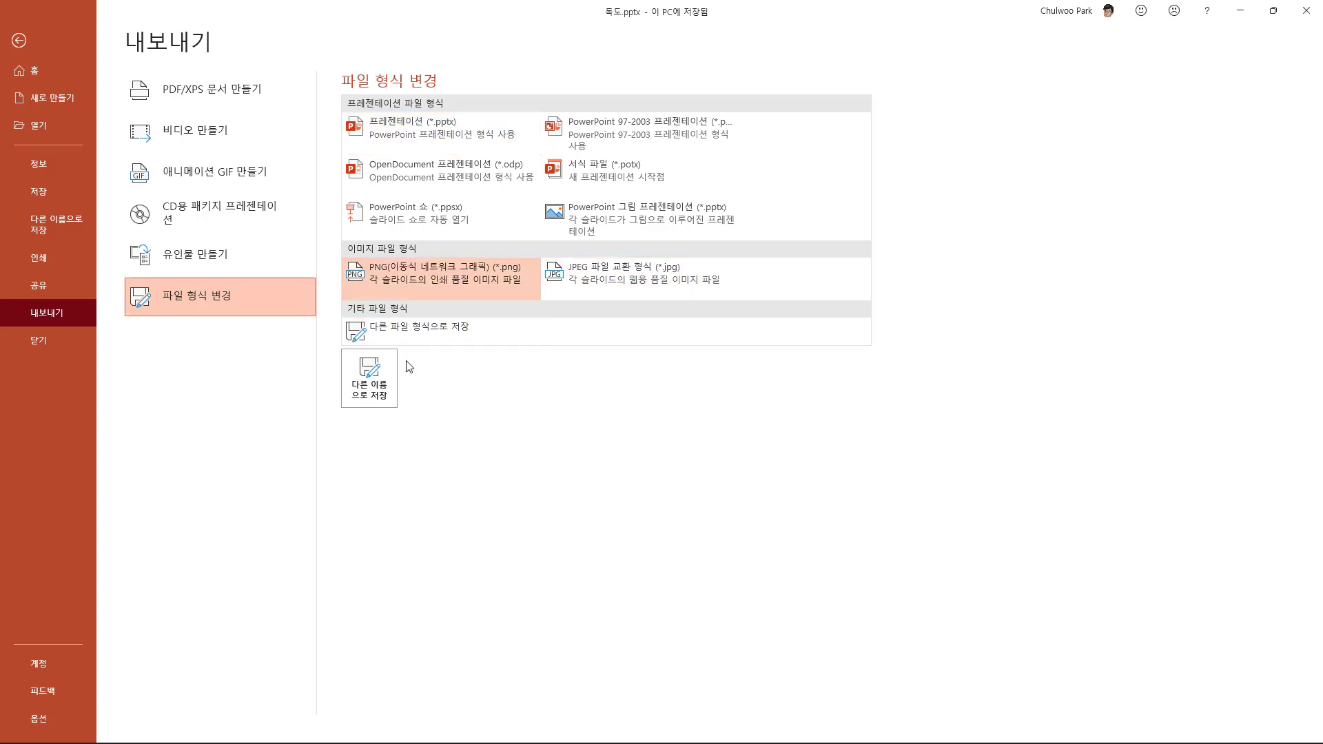
click(388, 399)
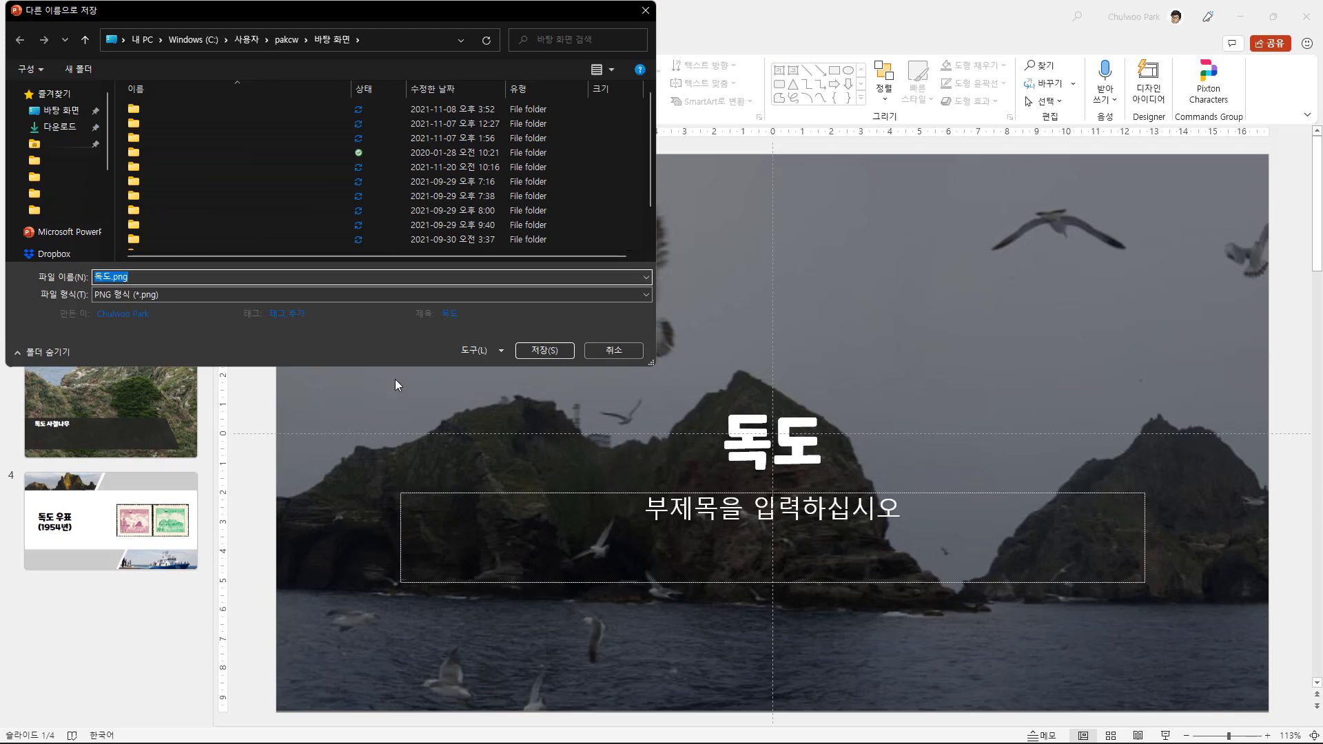
Step: Save as PNG, exporting all four slides into the desktop 독도 folder, and confirm
click(545, 353)
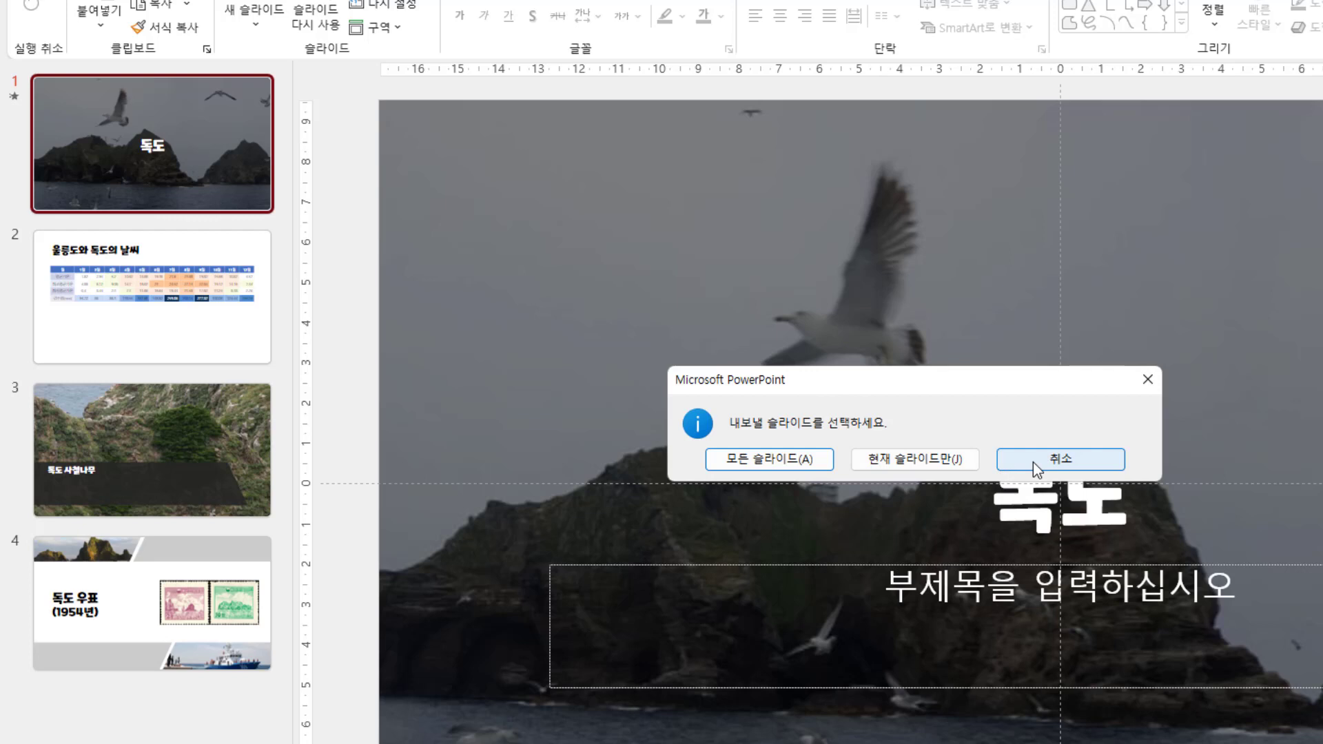
click(774, 461)
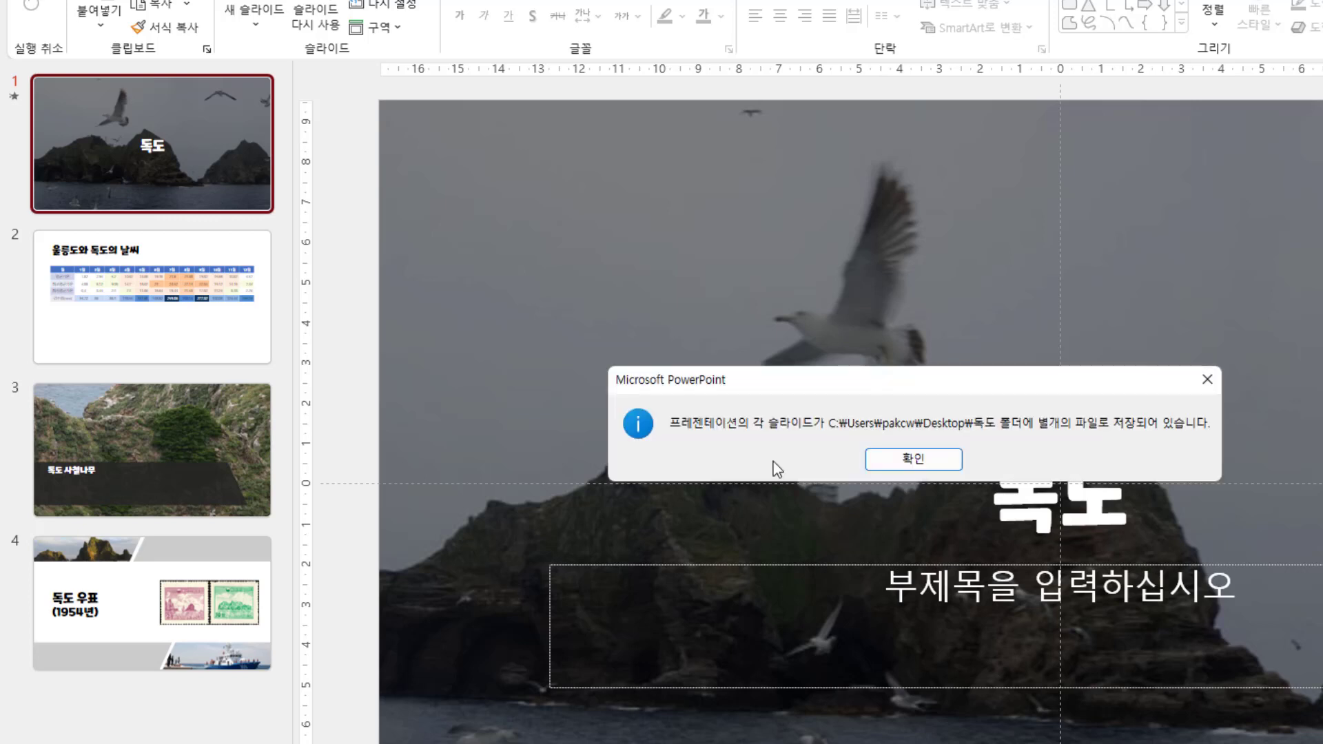
click(903, 461)
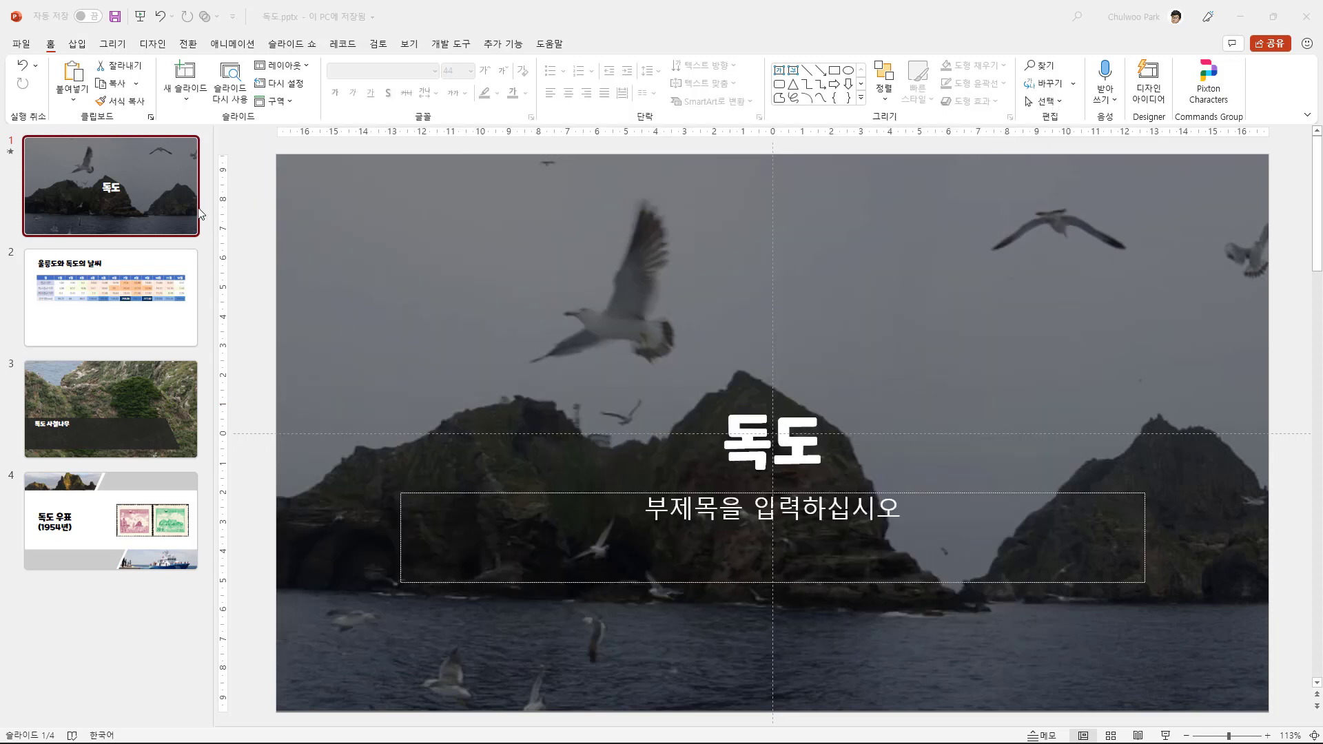
Step: Add a new slide 5 and paste the 독도 우표 slide picture onto it, shifted down-right
click(144, 593)
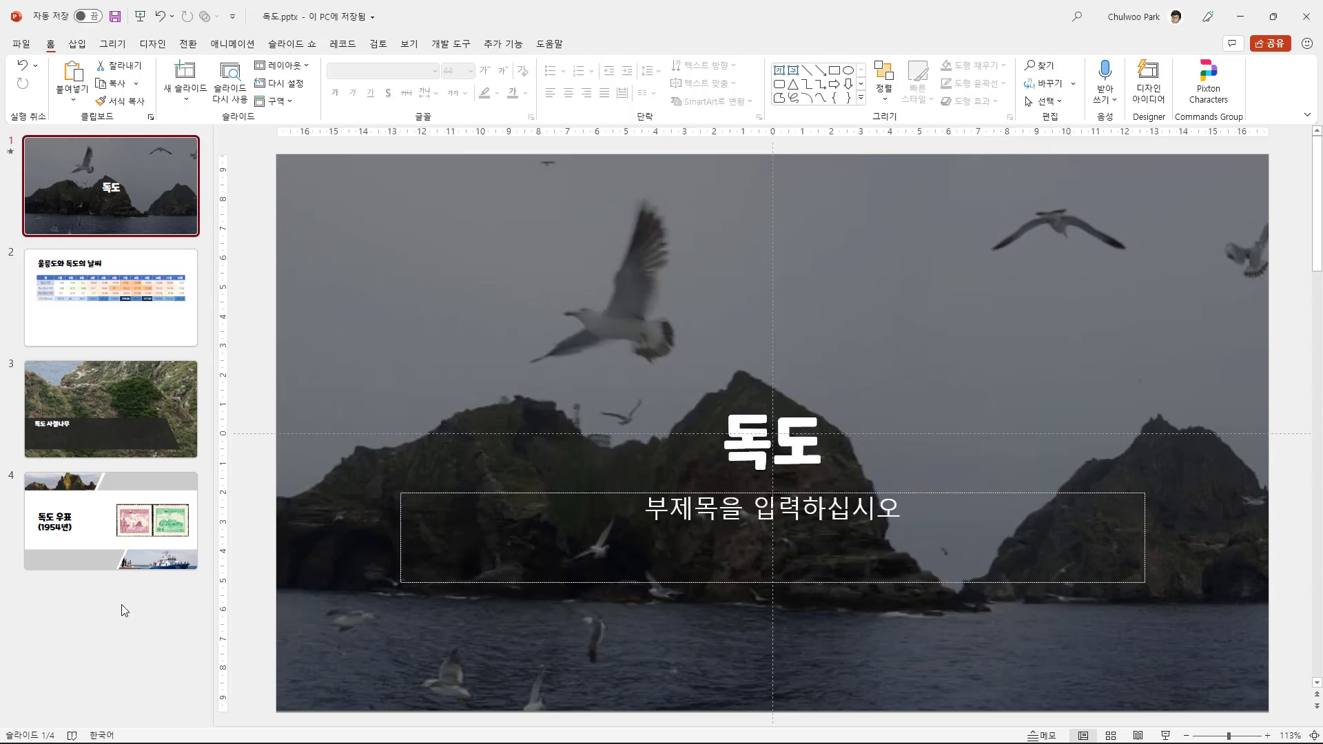
right_click(156, 590)
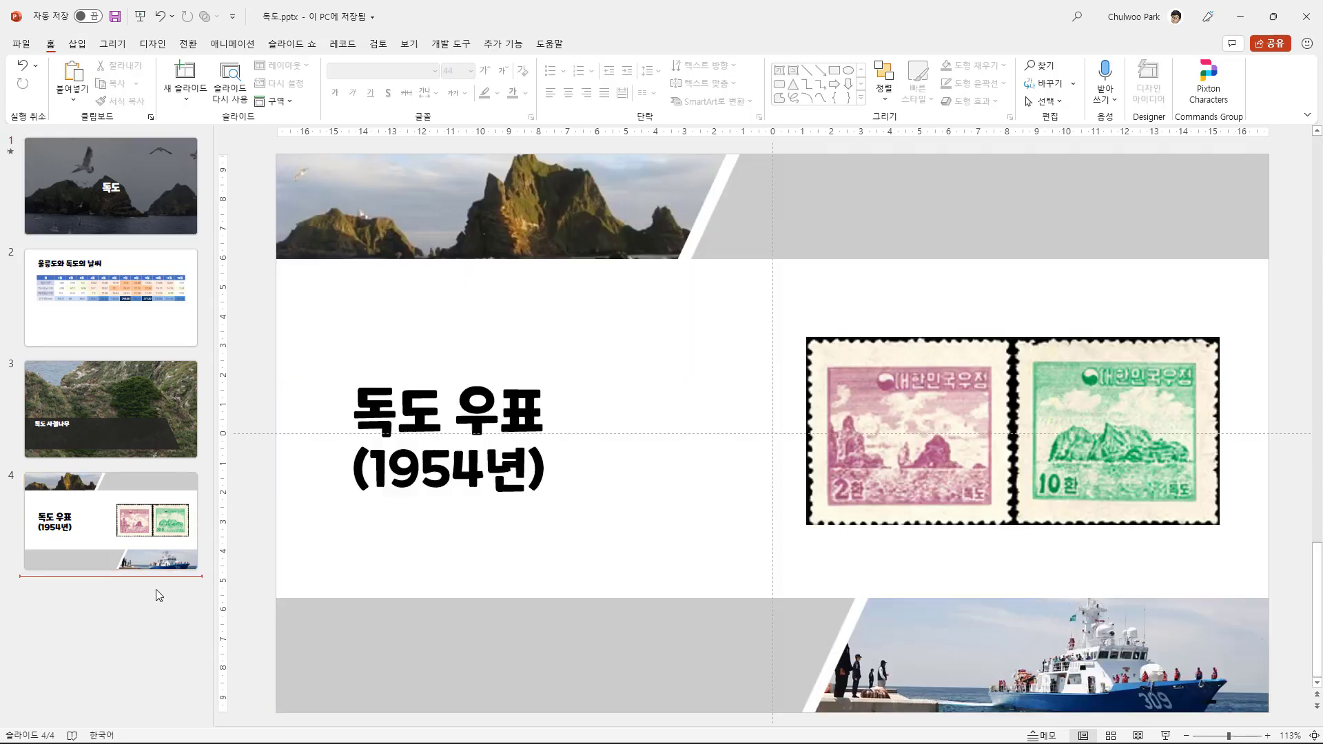
click(211, 645)
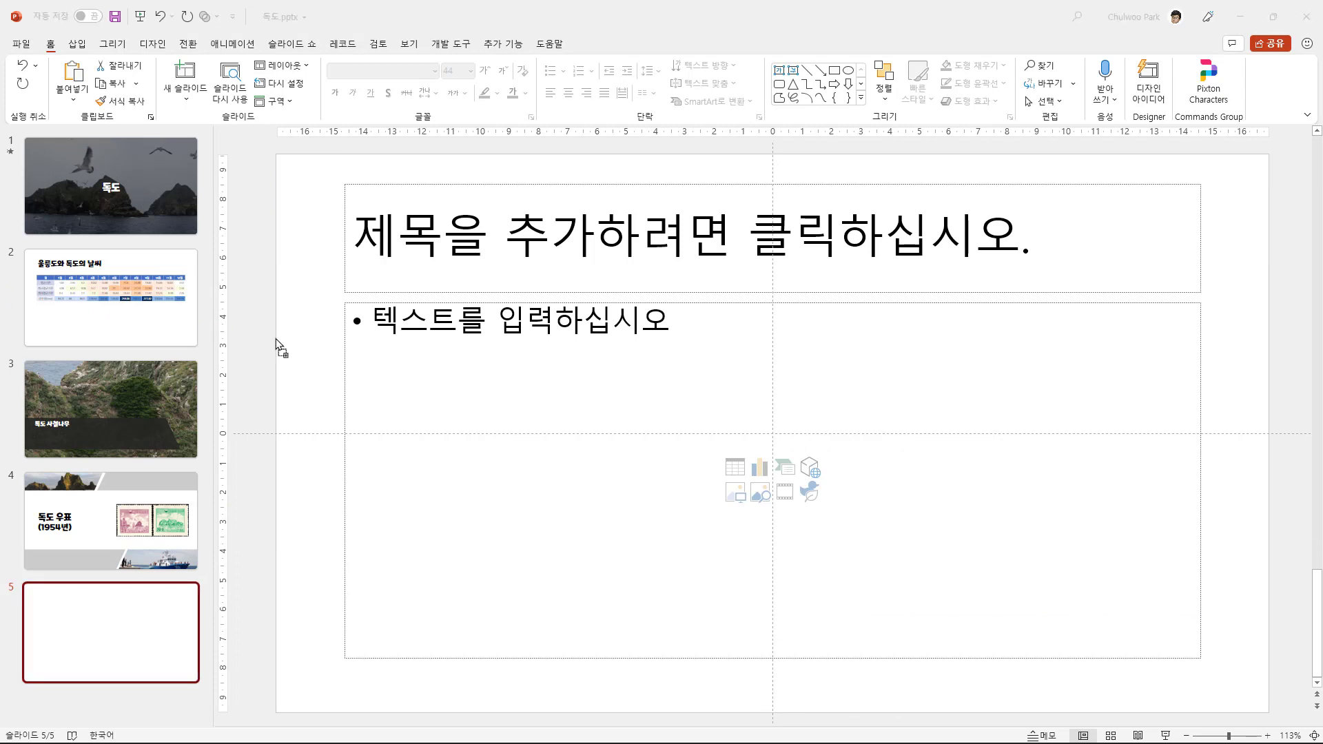
key(ctrl+v)
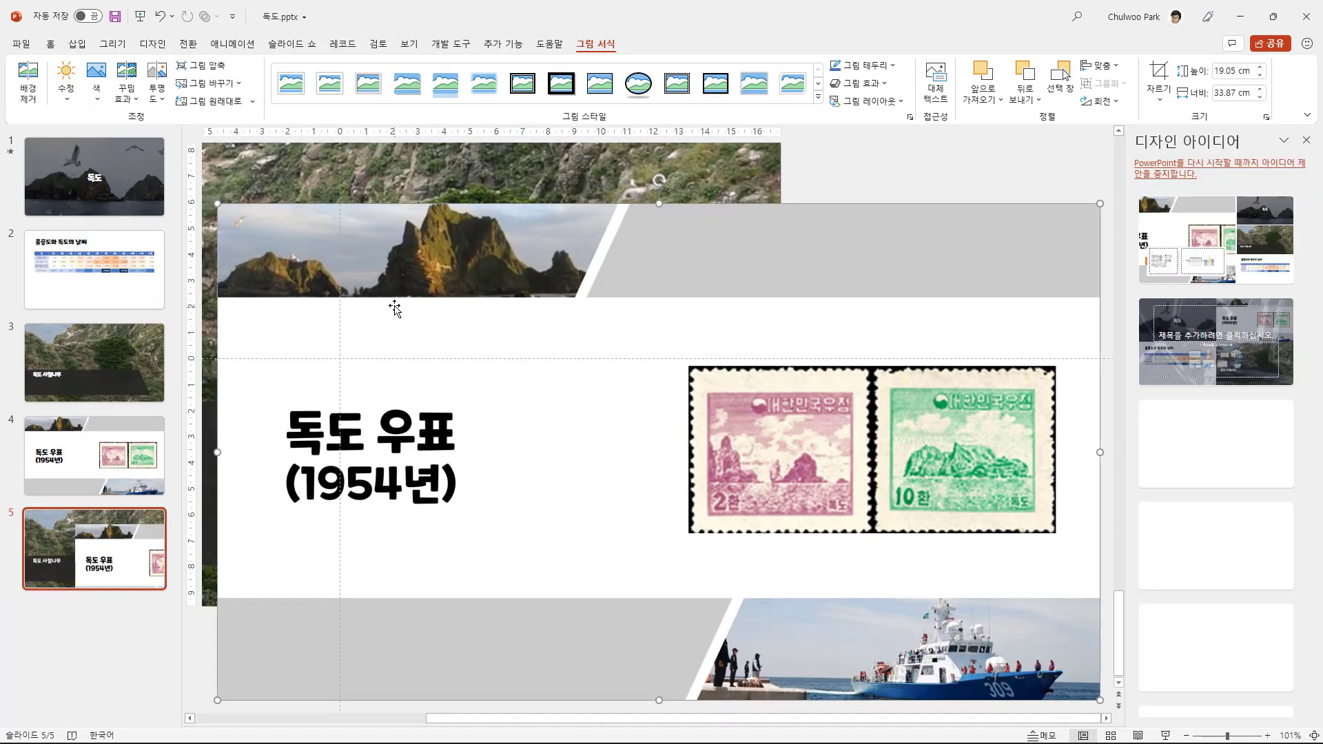
drag(428, 342, 418, 295)
Step: Paste the weather slide picture, make slide 5 Blank, and move the 독도 title picture upper left
key(ctrl+v)
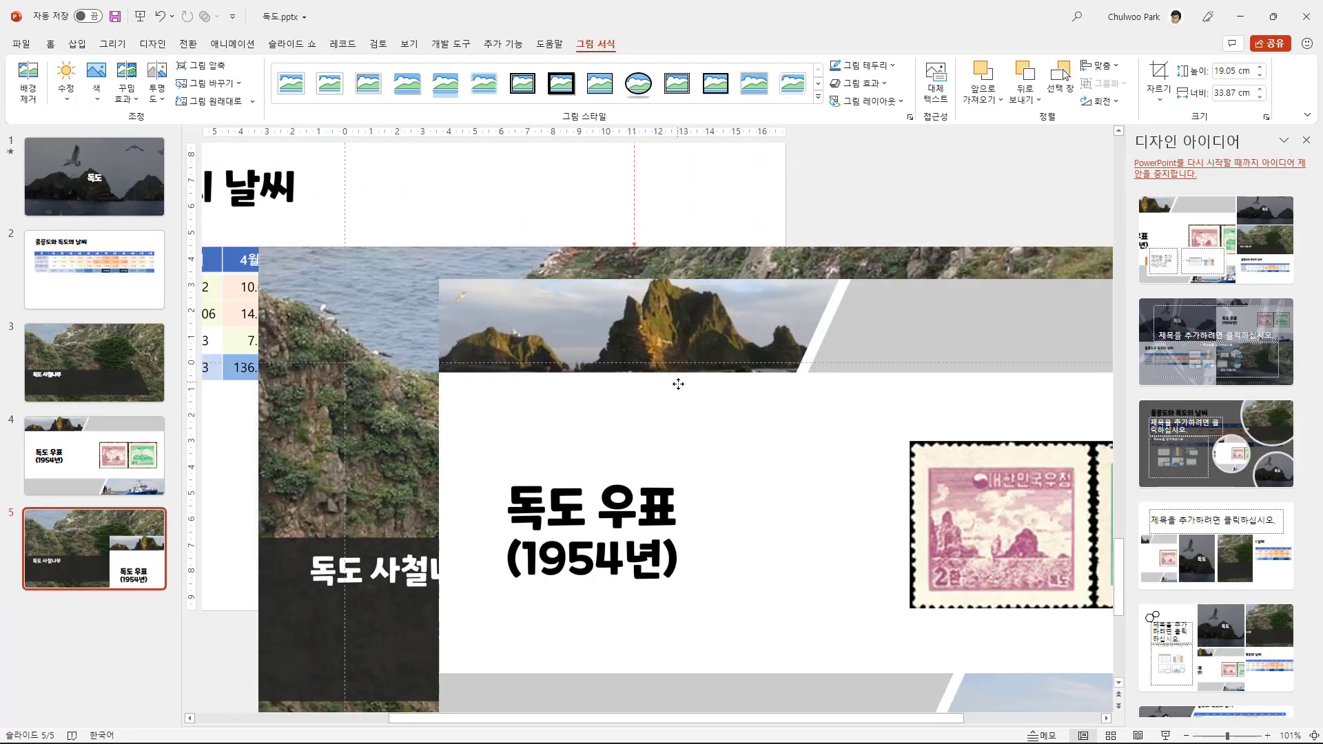
drag(721, 228, 721, 228)
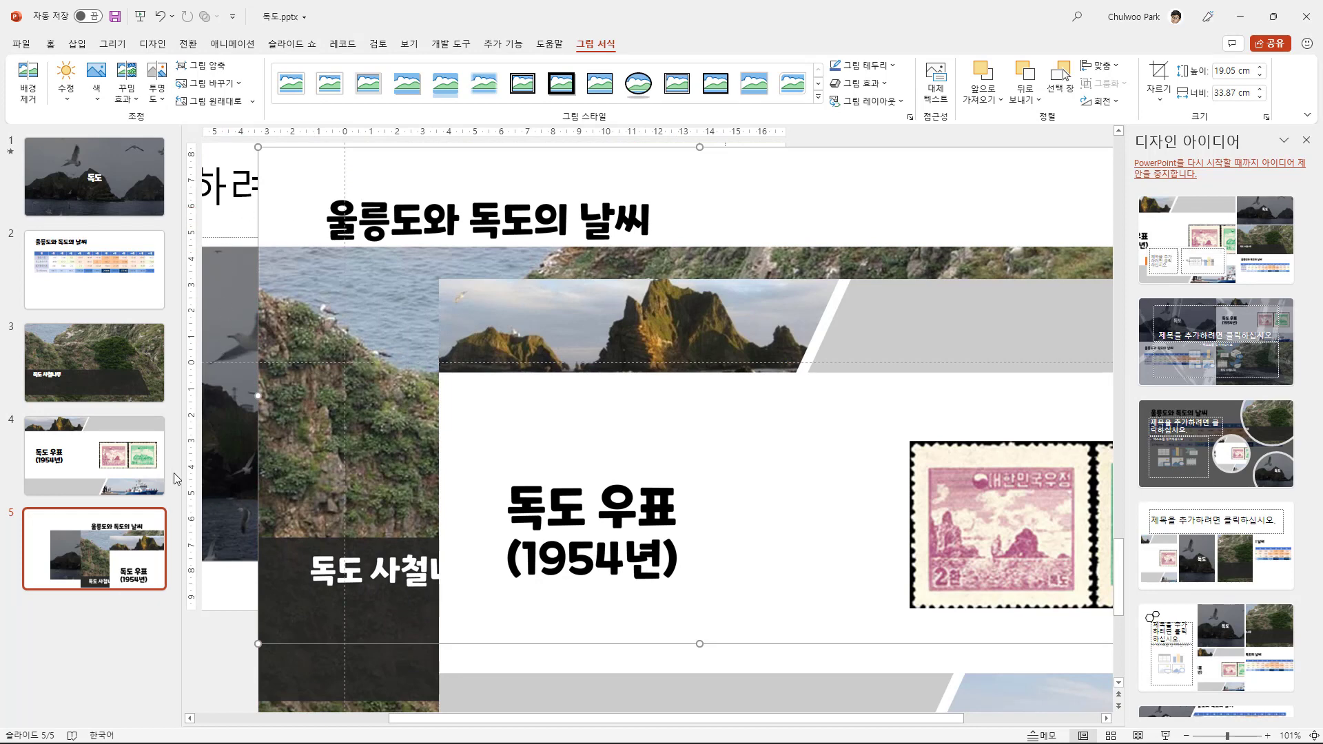
click(234, 227)
right_click(55, 543)
mouse_move(106, 431)
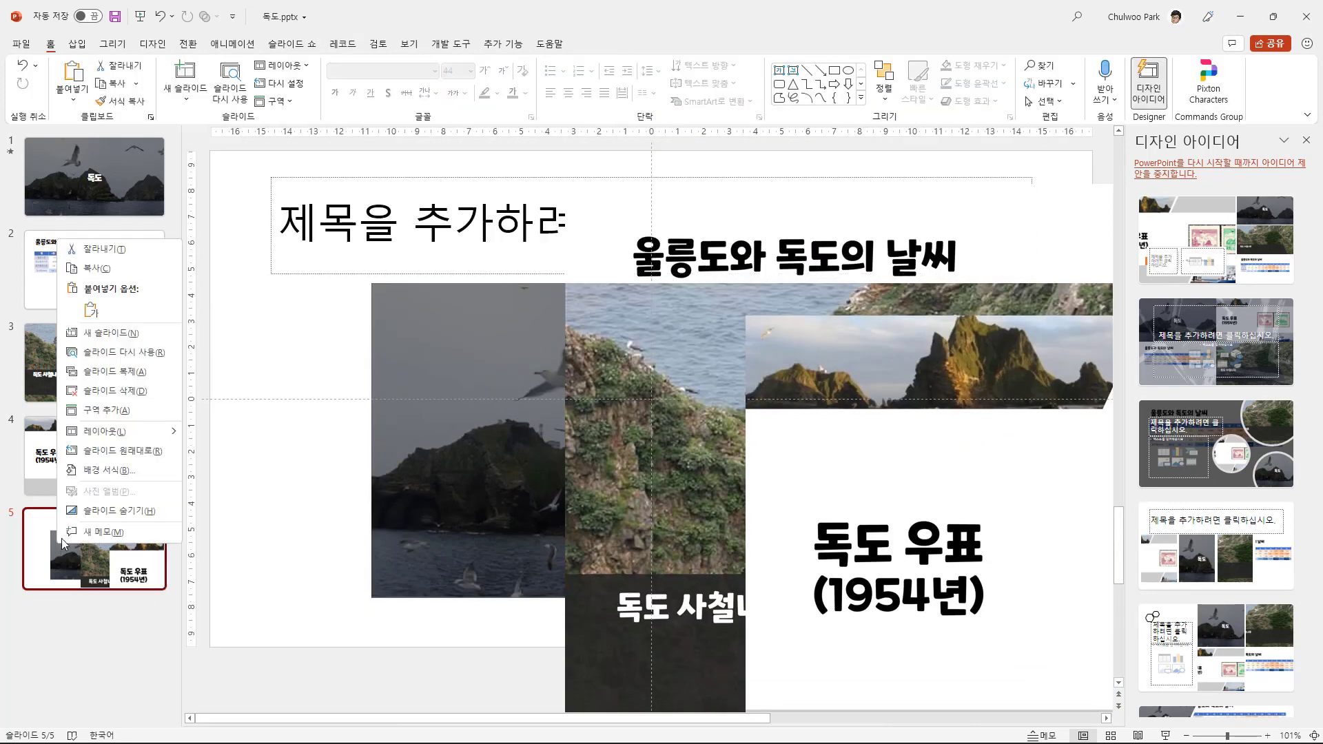
click(219, 598)
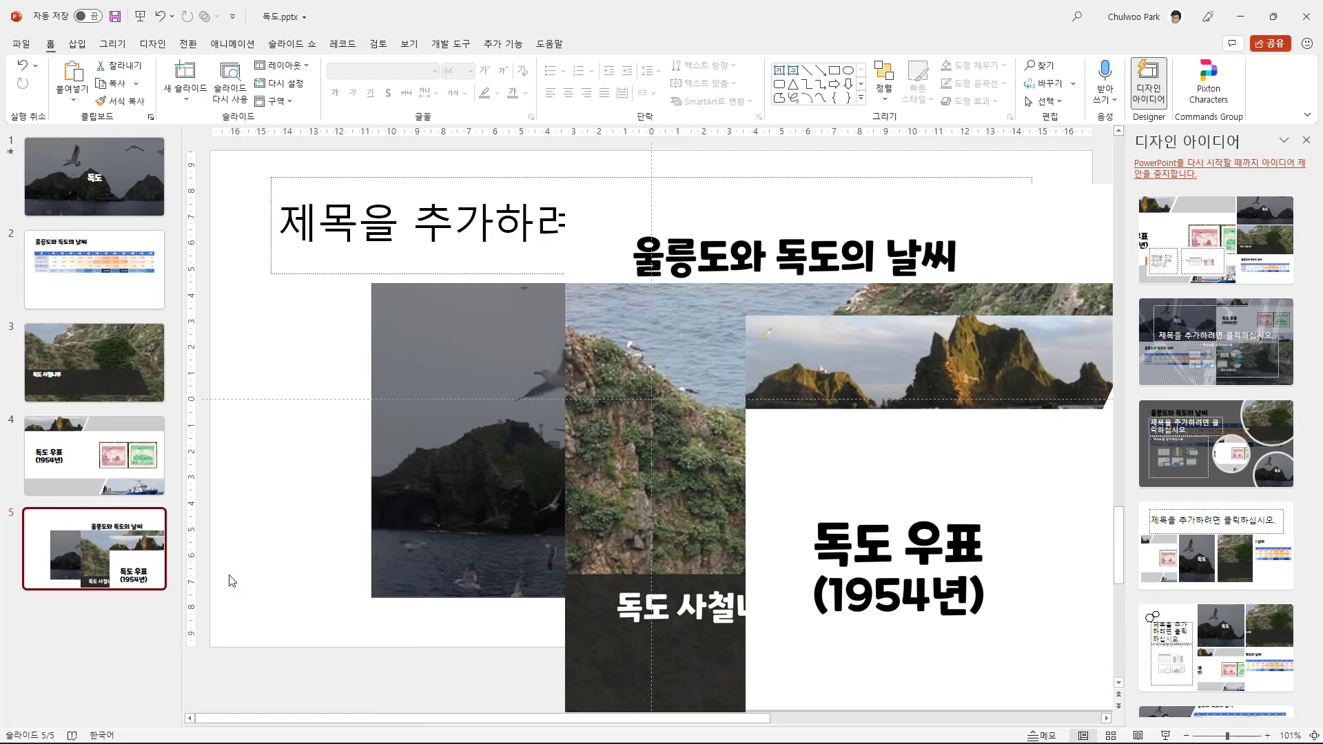
mouse_move(343, 330)
mouse_down()
mouse_move(458, 321)
mouse_move(417, 263)
mouse_up()
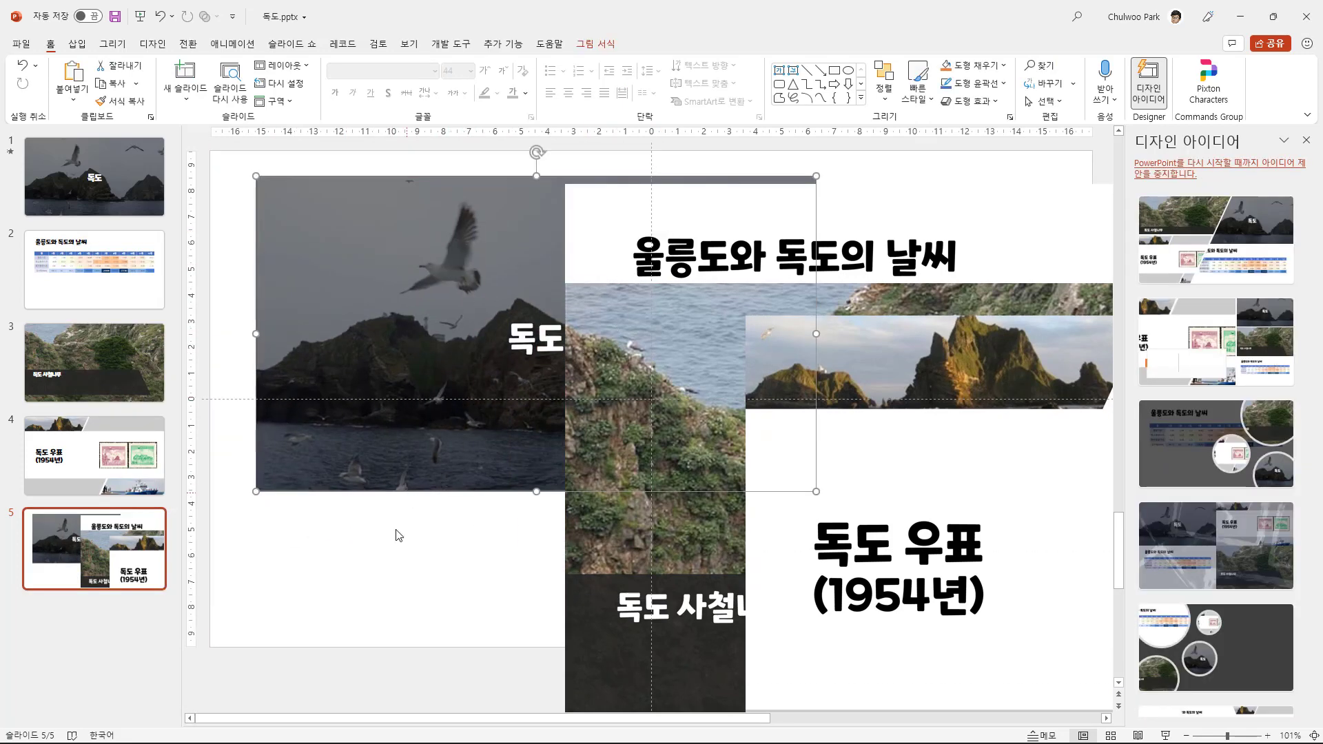
click(105, 638)
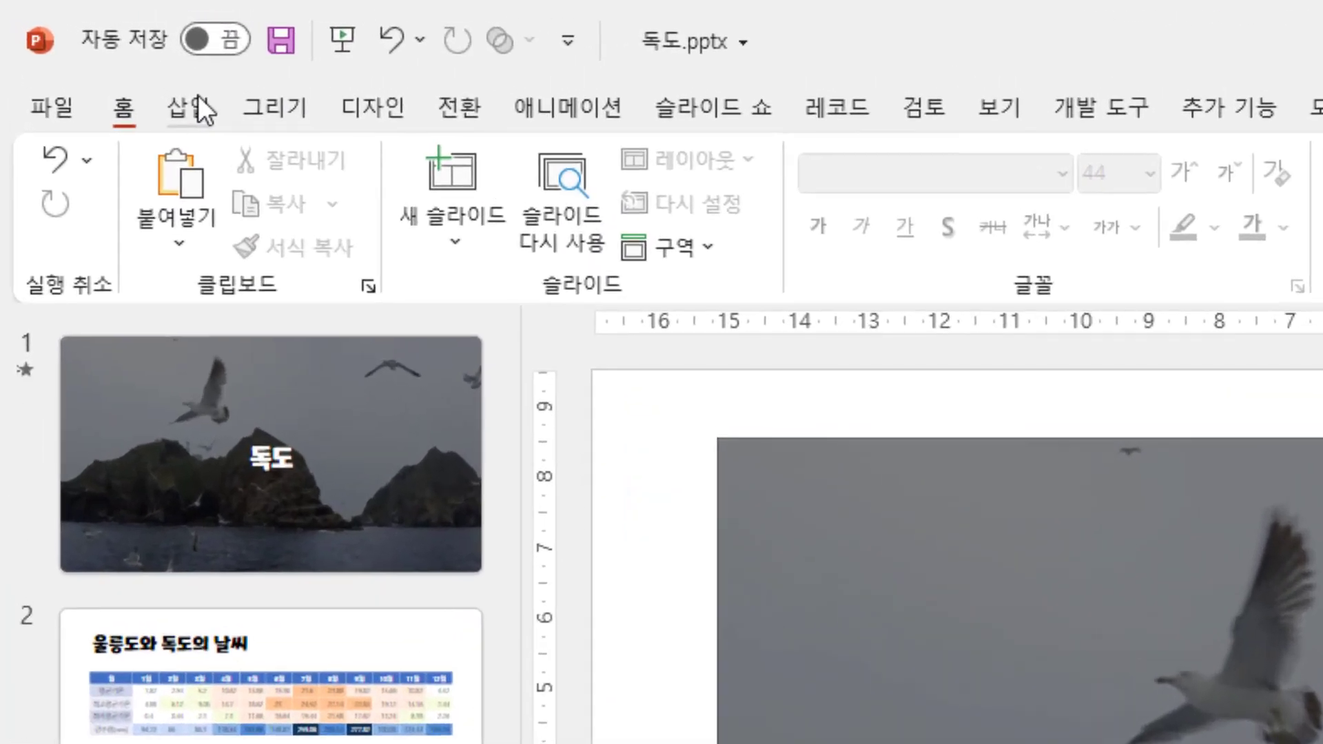
Step: Start a new photo album from Insert > Photo Album and browse File/Disk for pictures
click(197, 95)
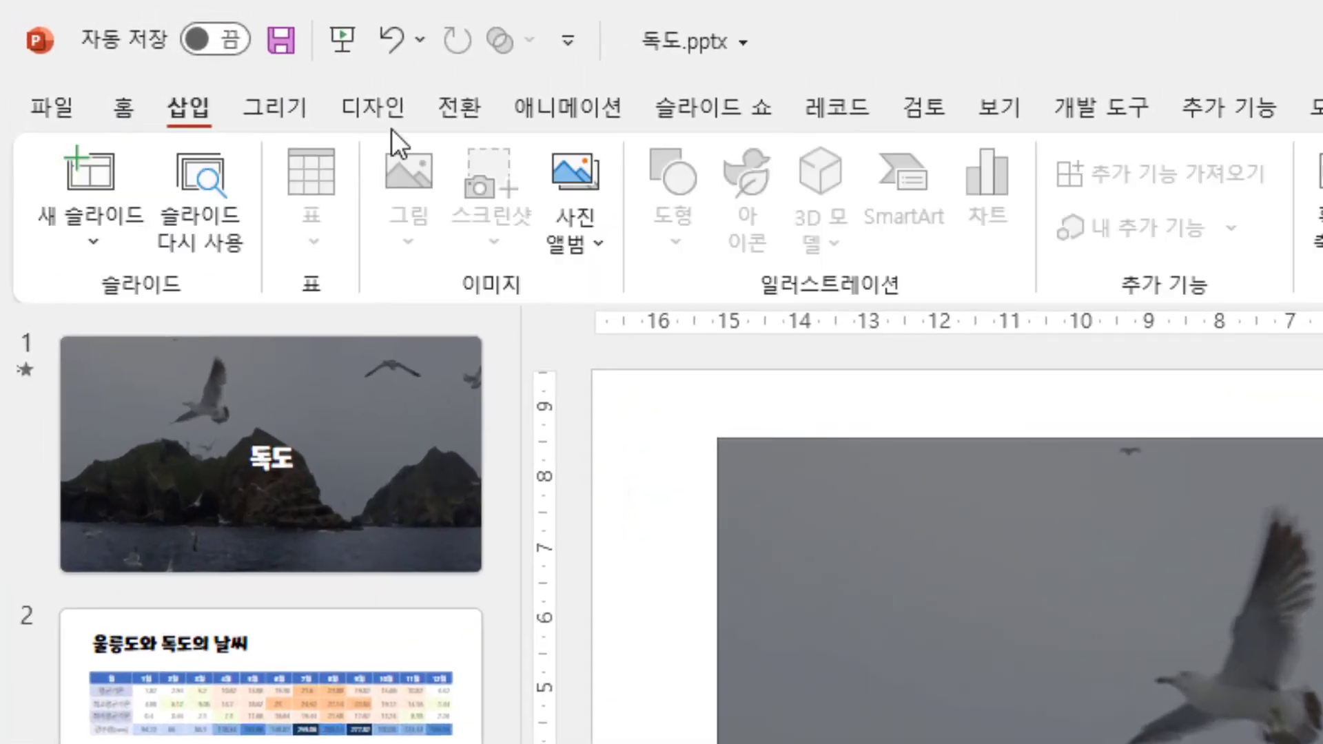
click(575, 250)
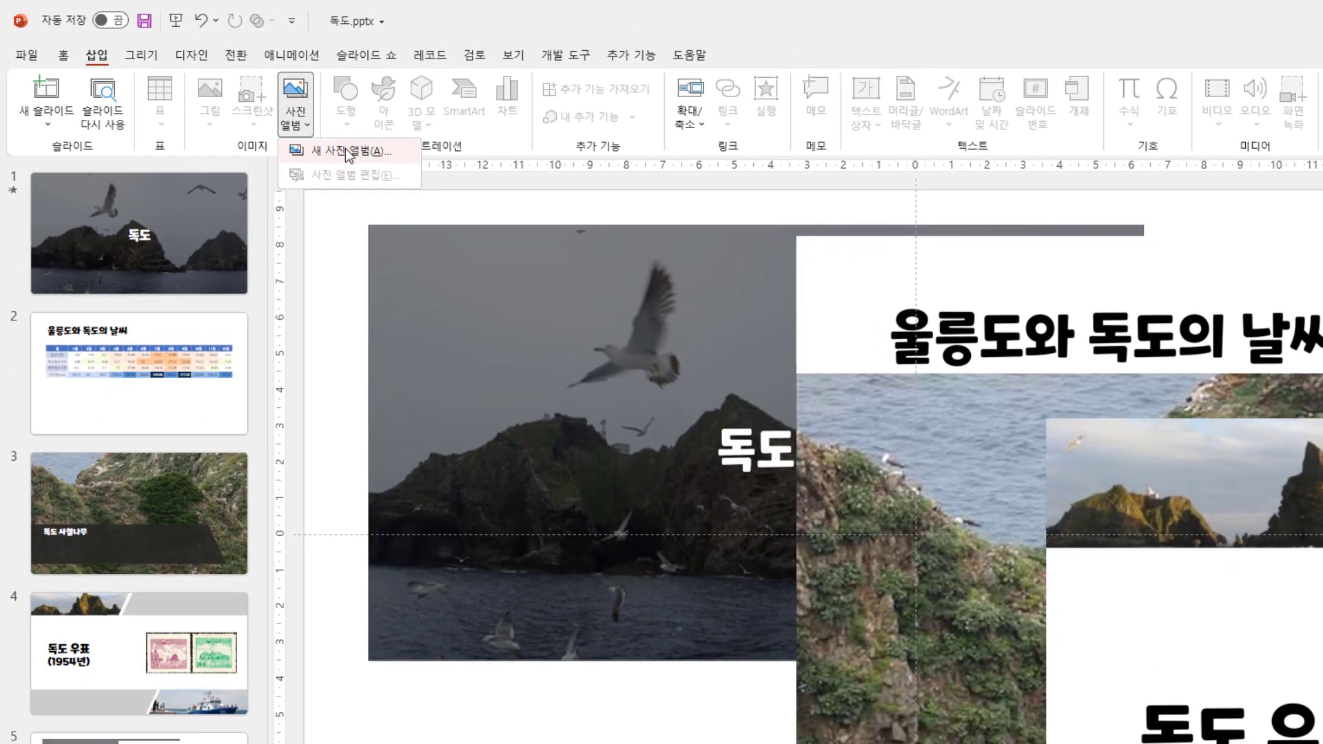
click(475, 204)
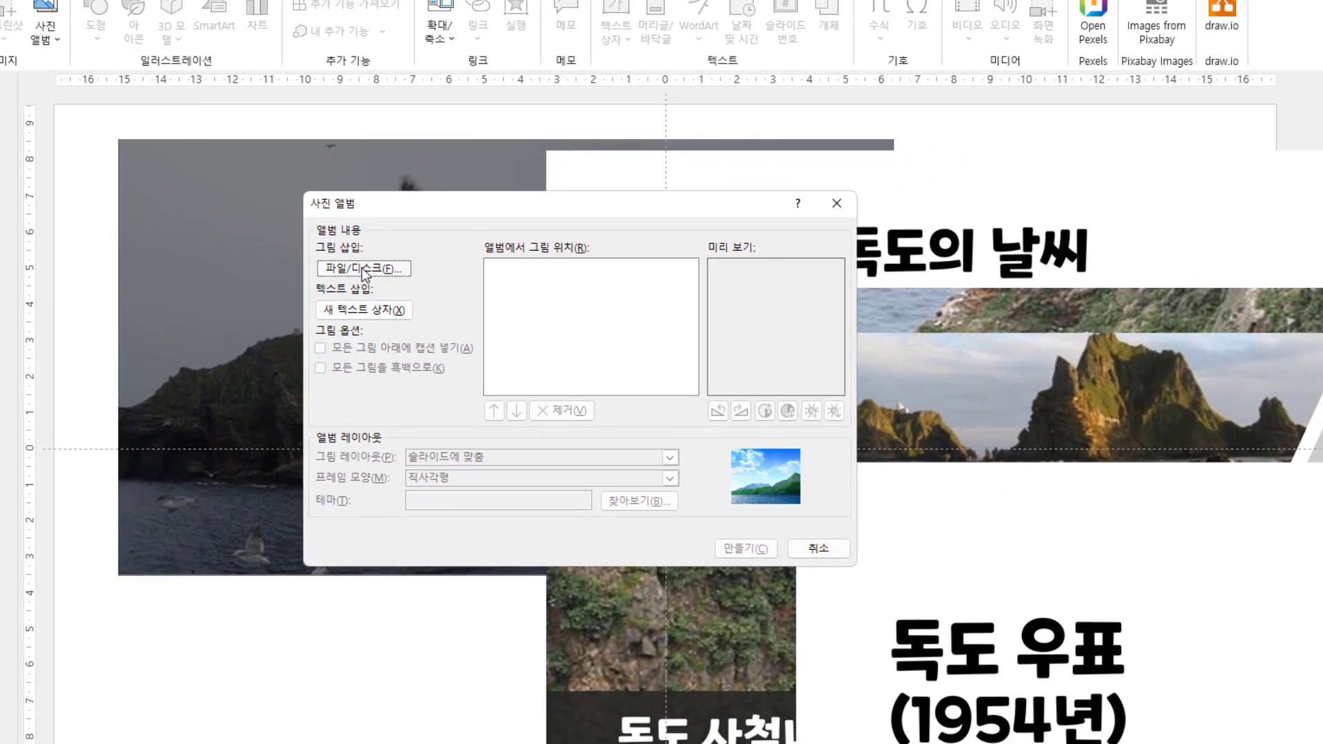
click(613, 355)
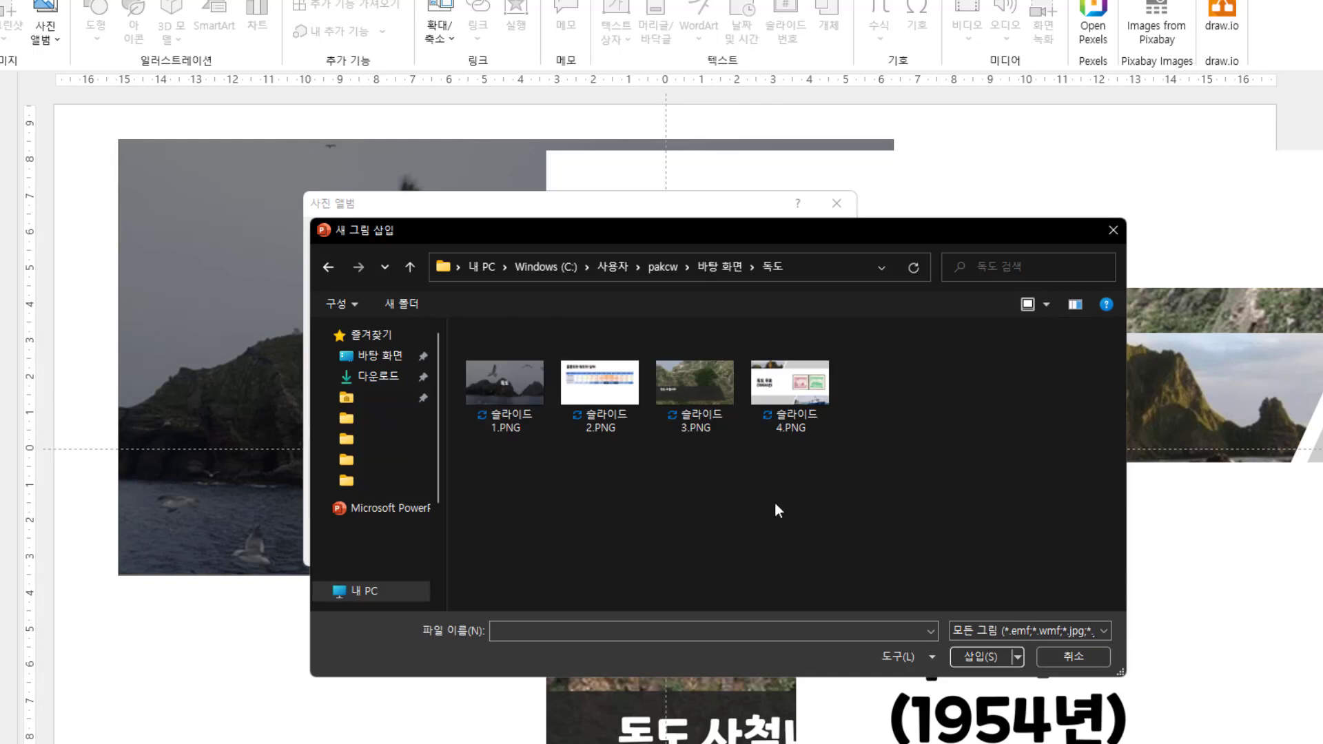
Step: Select all four slide PNGs with Ctrl+A and insert them into the album
click(505, 415)
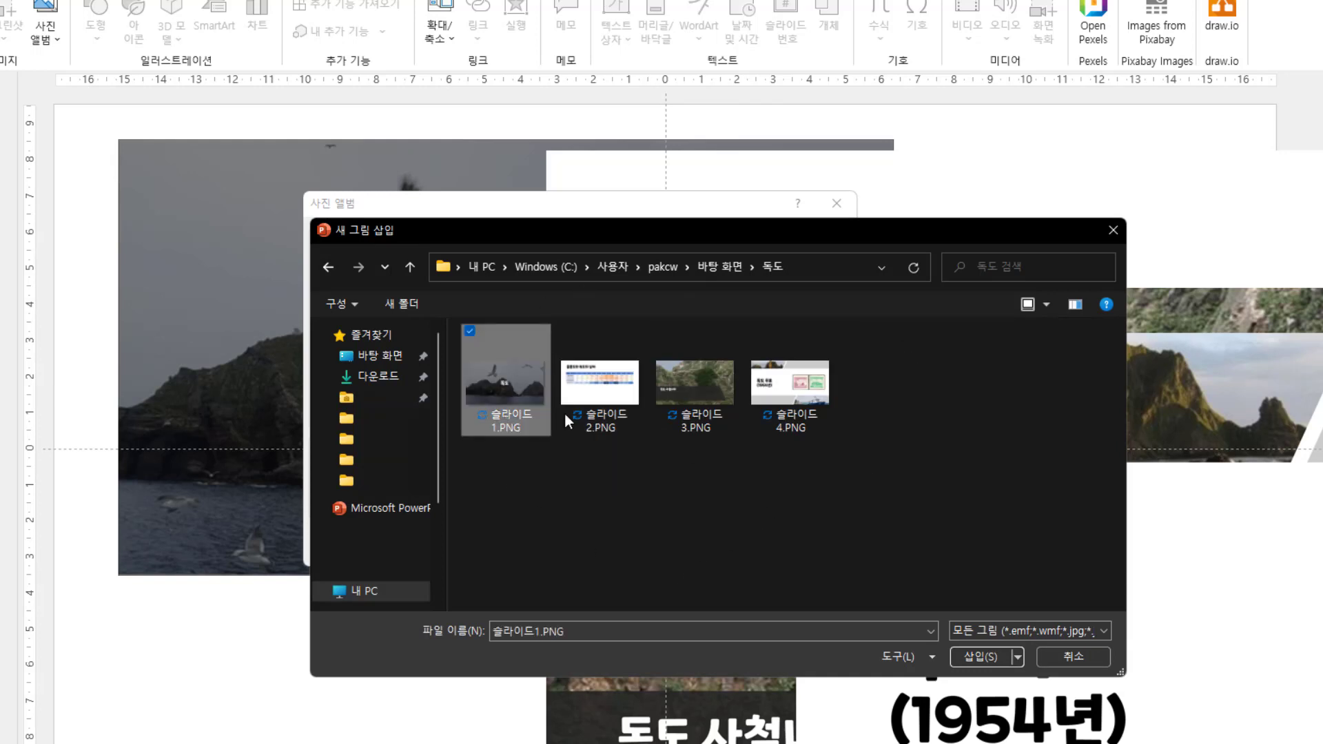
shift+click(798, 414)
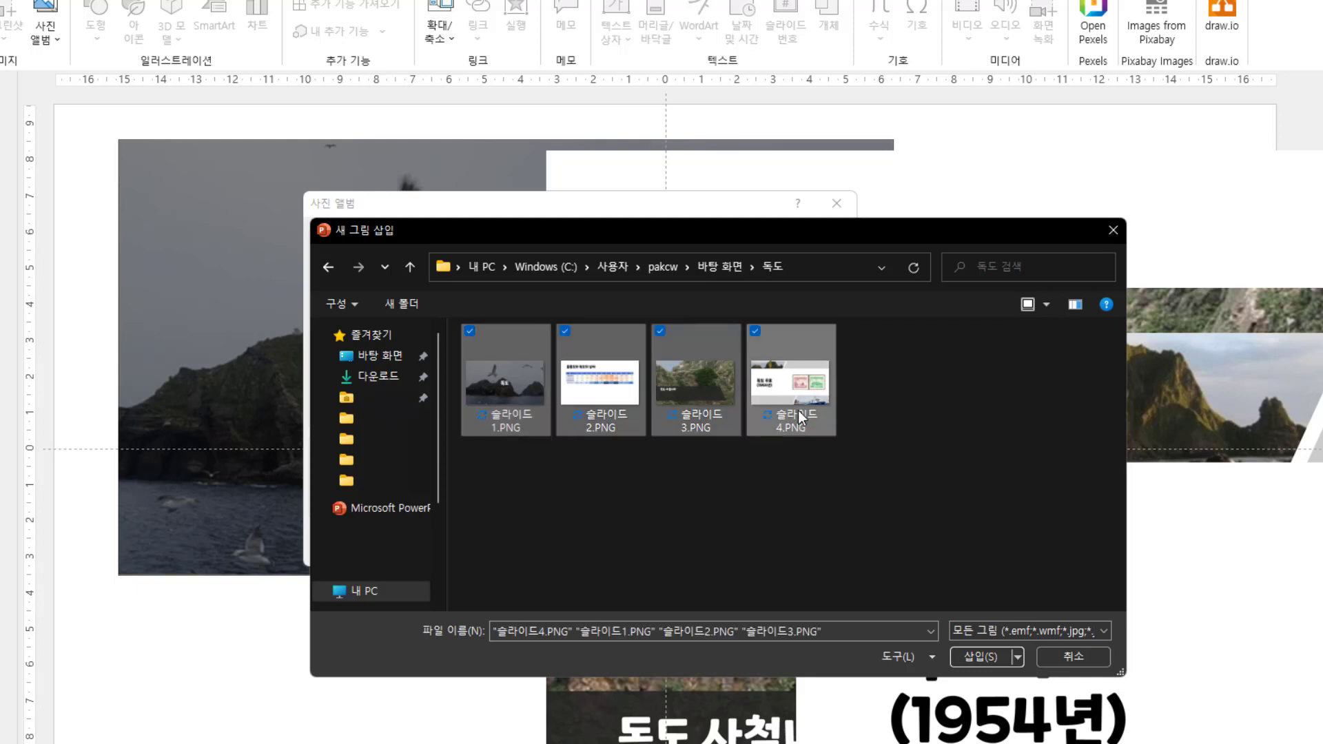
drag(944, 521, 501, 341)
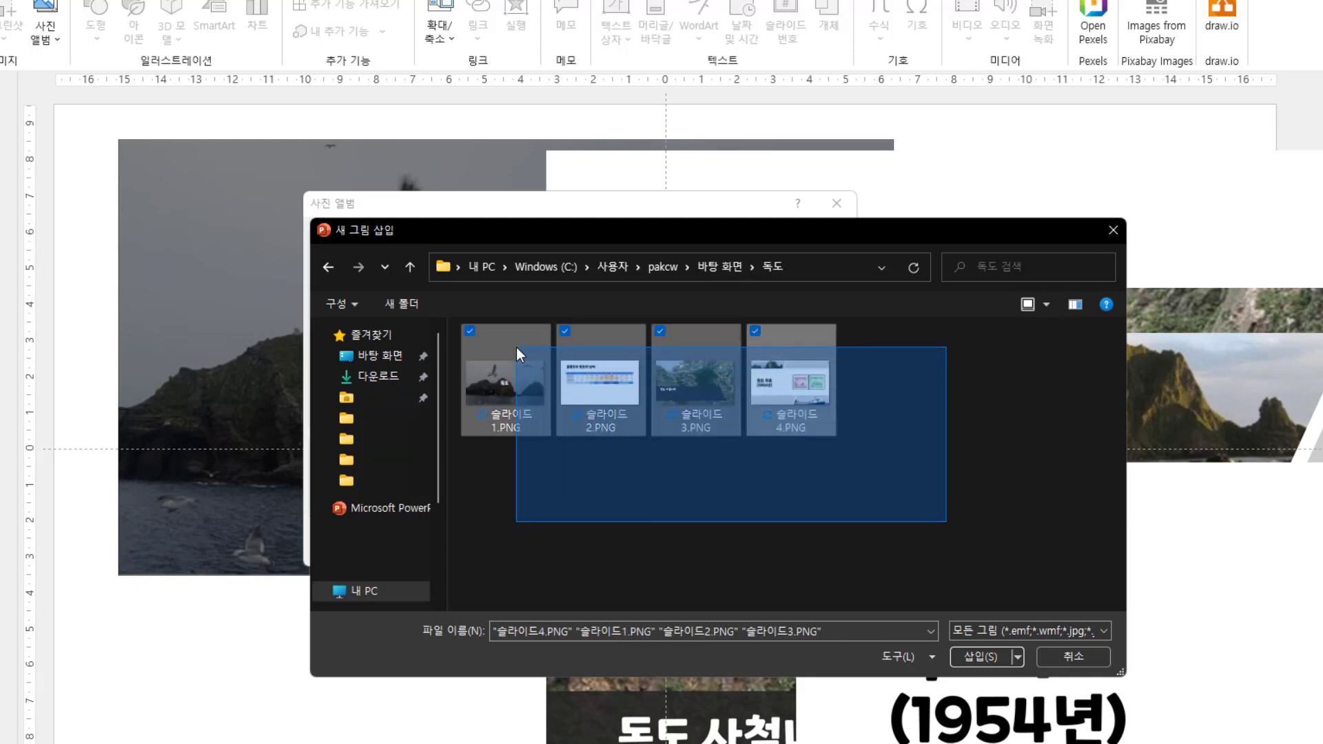
click(745, 484)
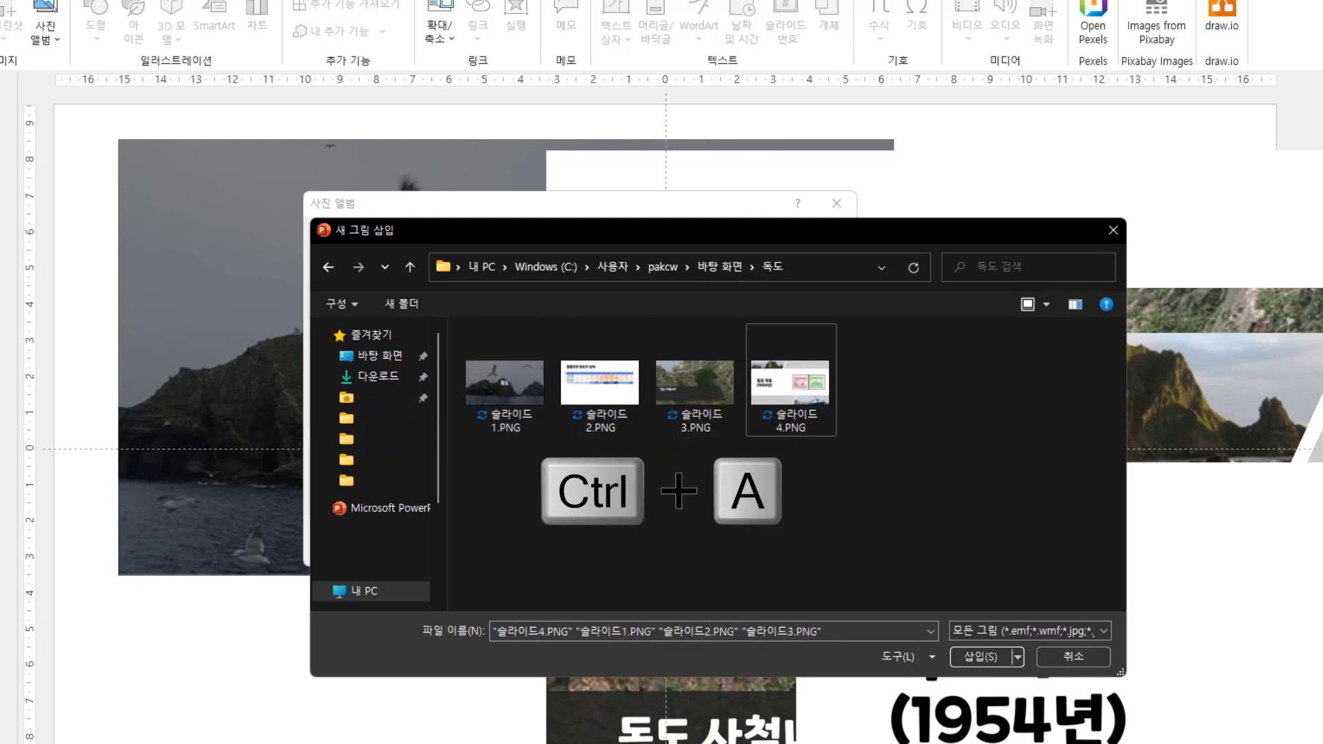
key(ctrl+a)
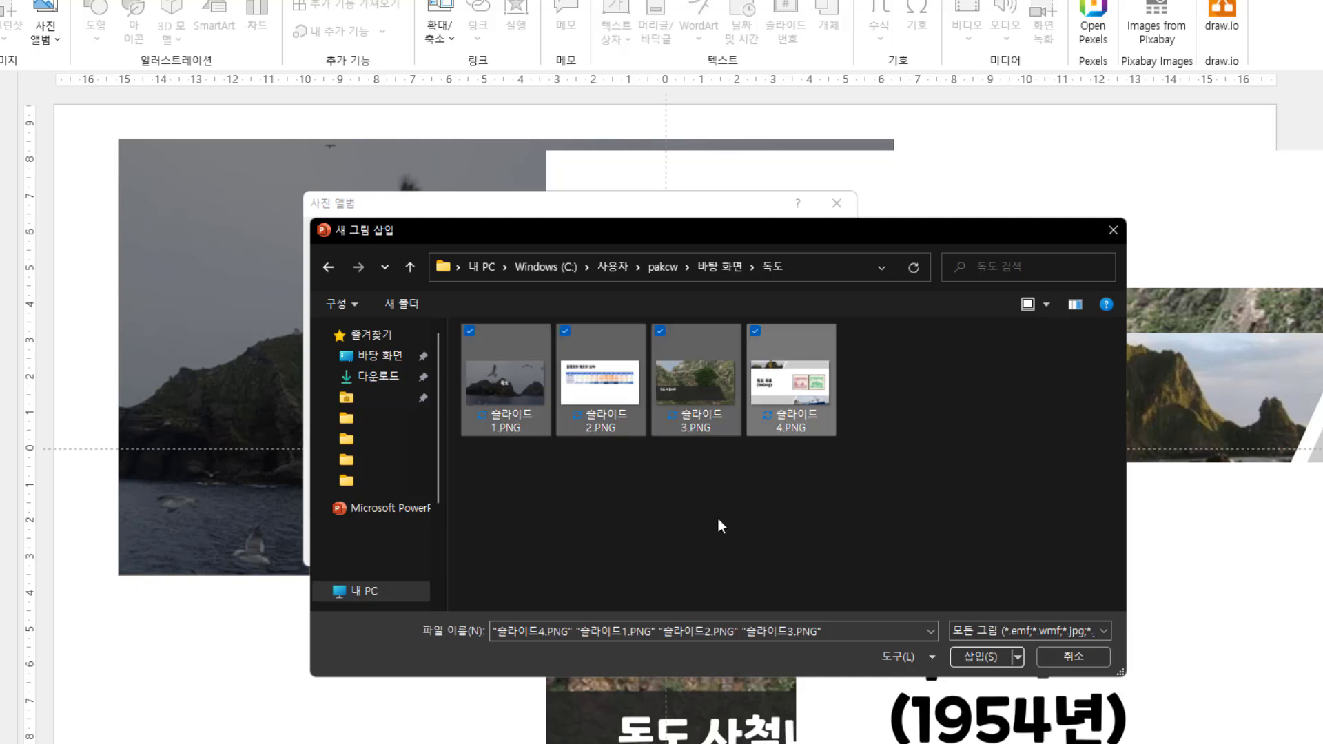
click(979, 656)
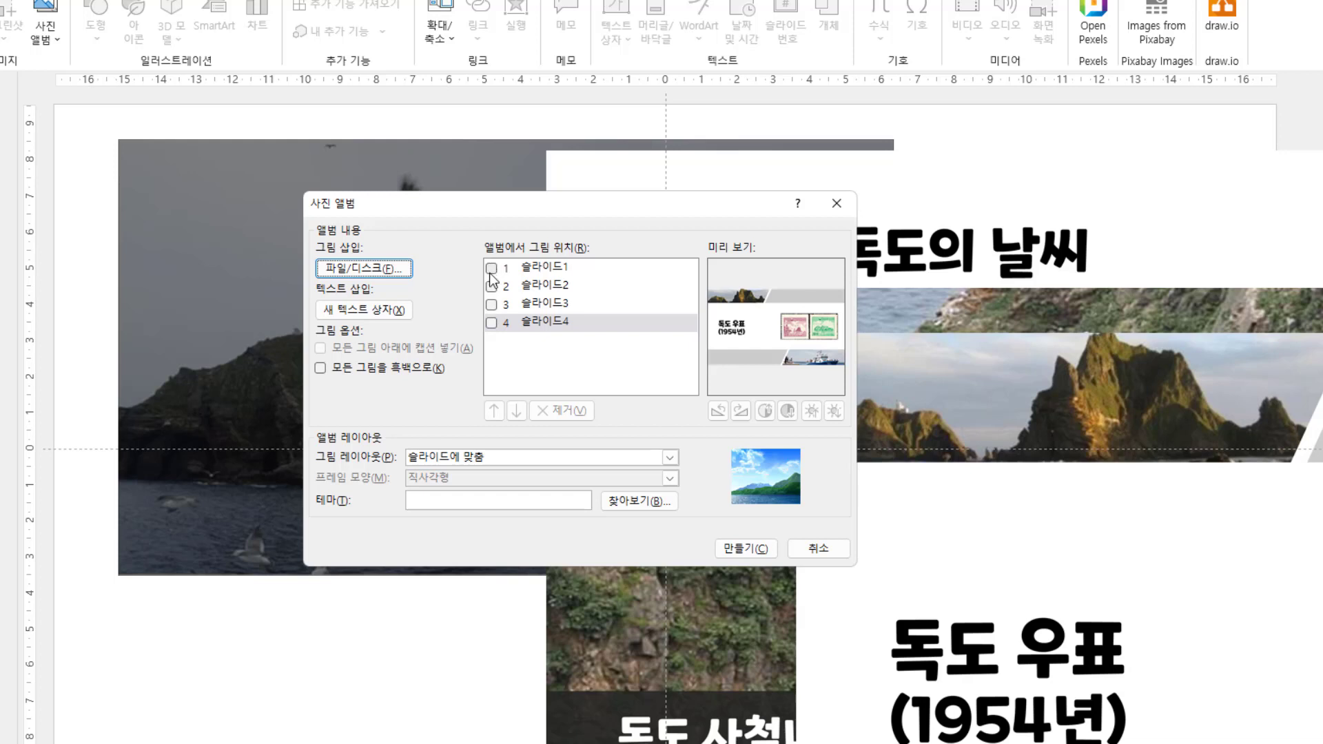
click(489, 273)
click(490, 273)
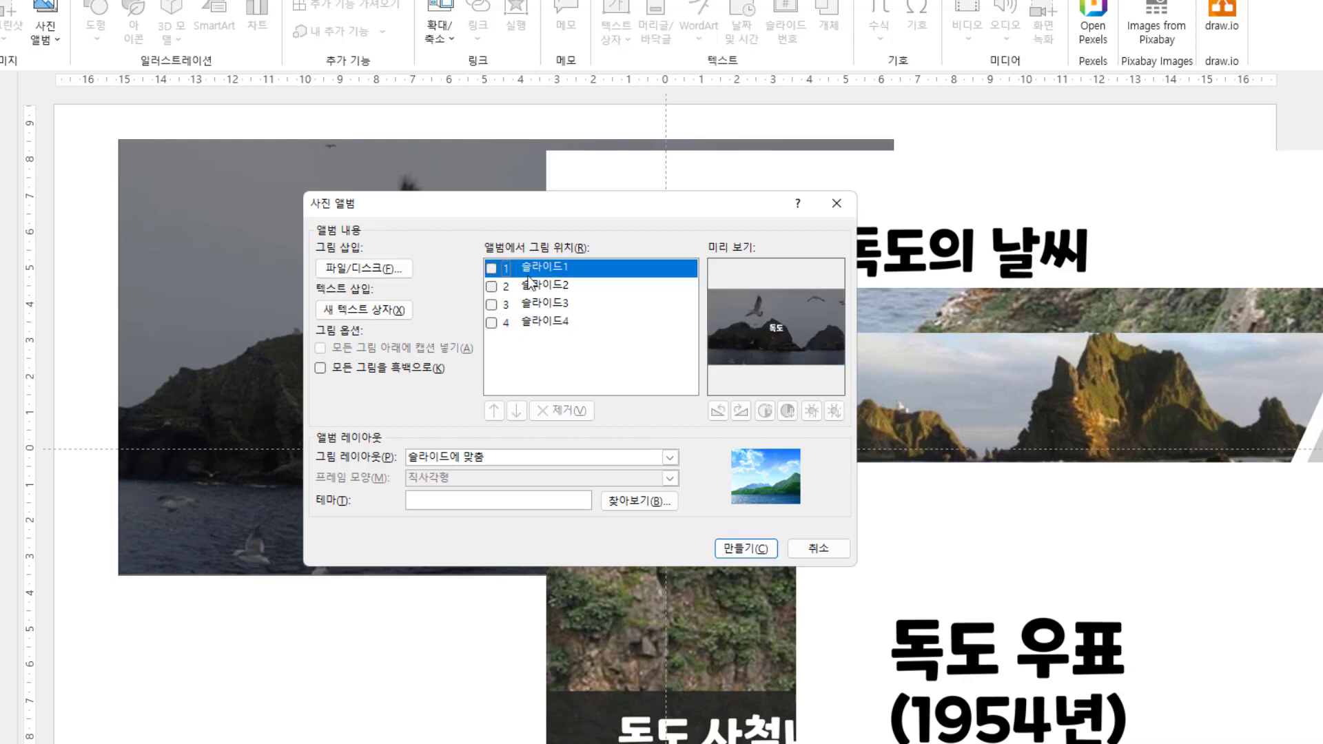
click(438, 459)
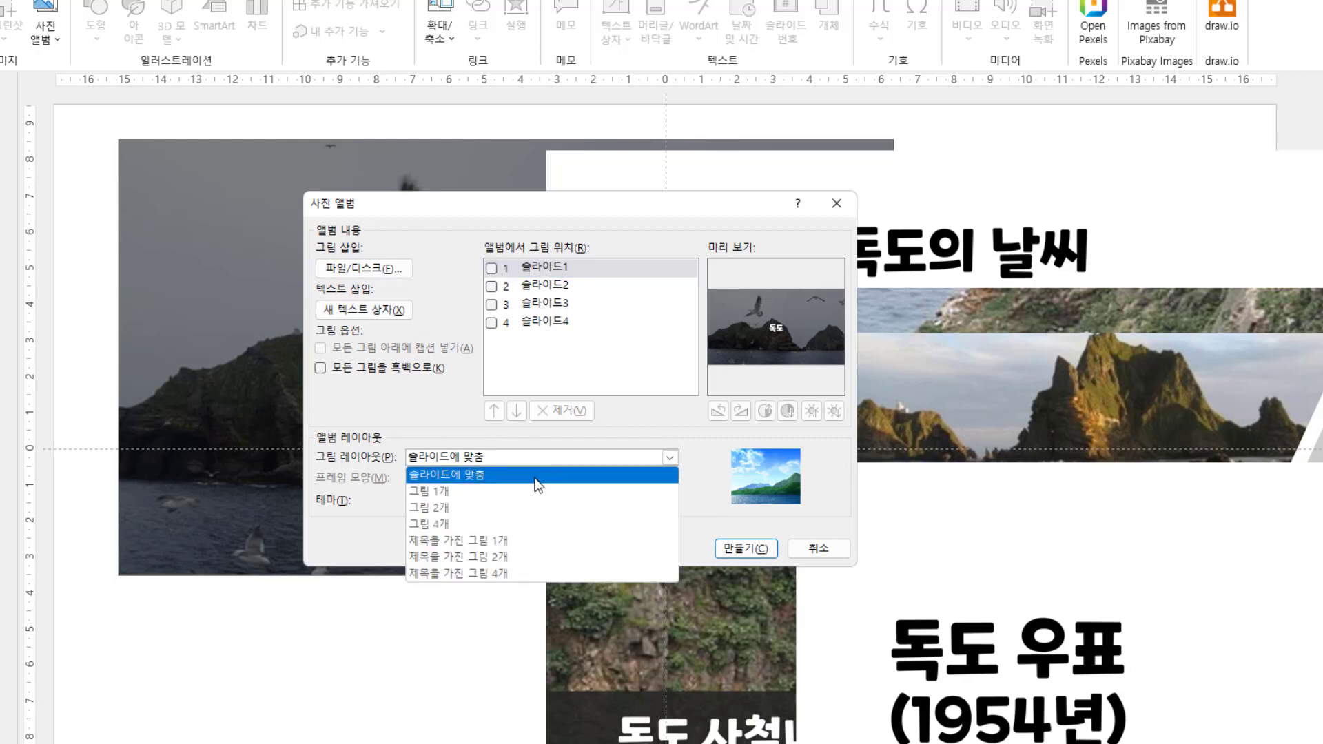
click(485, 490)
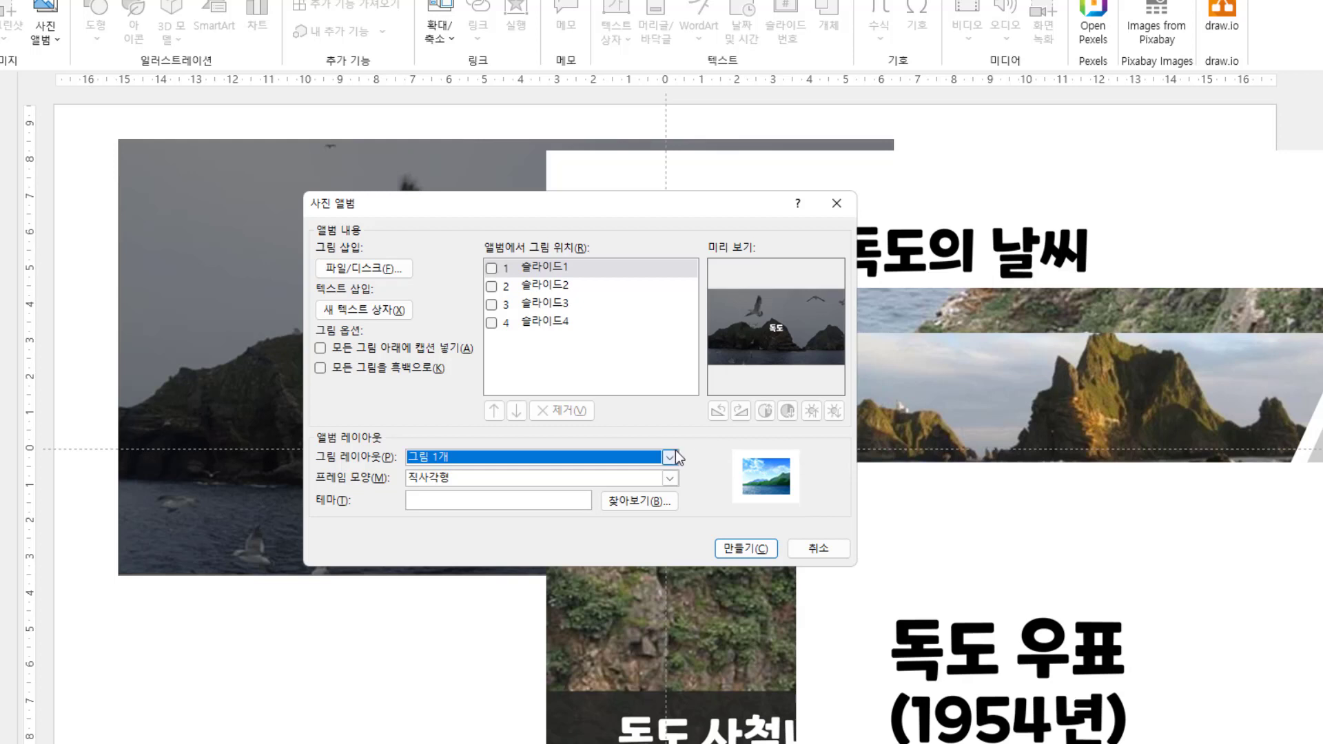
click(617, 461)
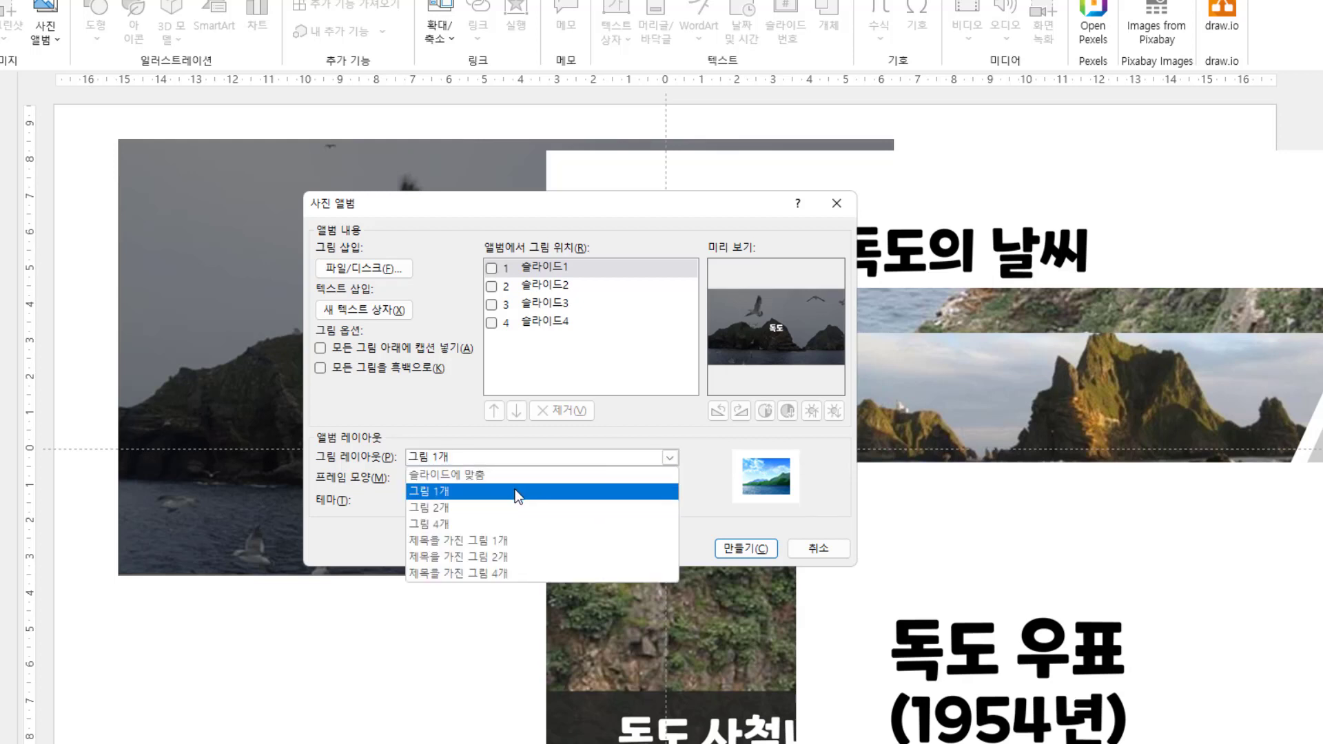
click(482, 474)
click(638, 463)
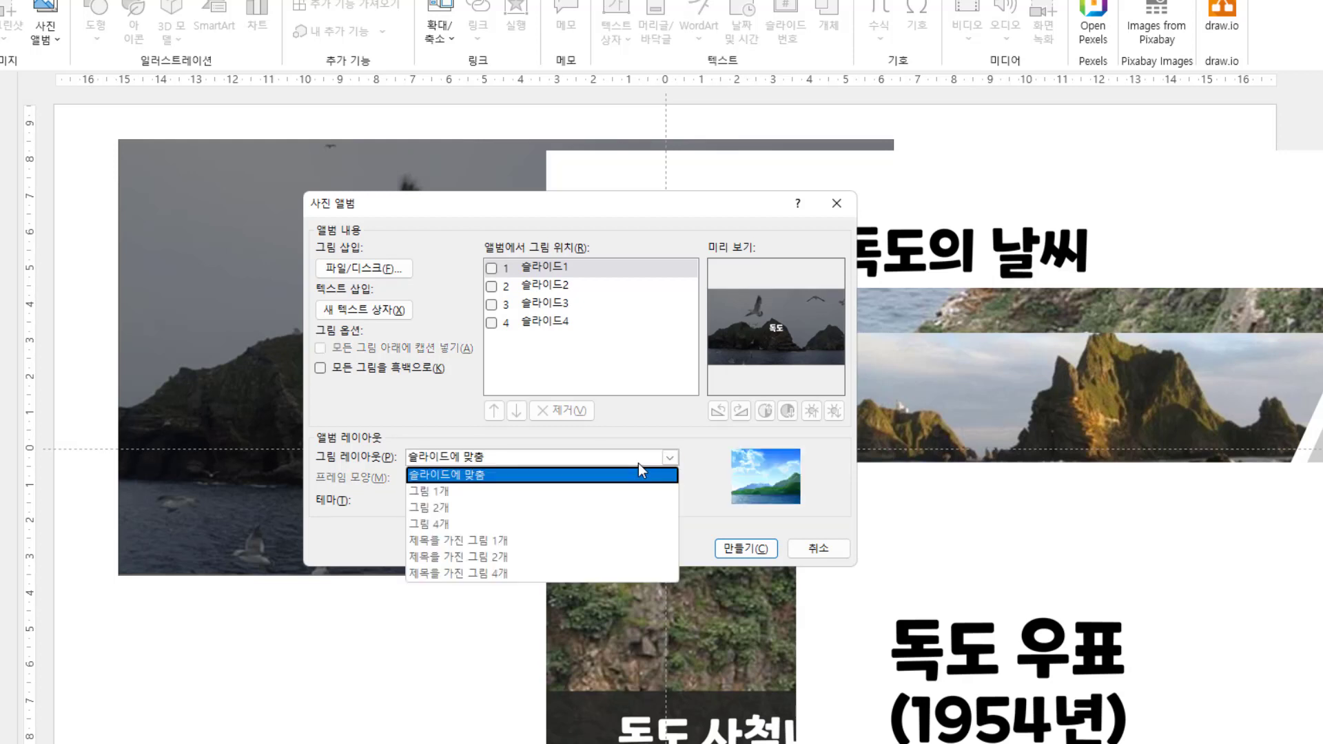
click(565, 523)
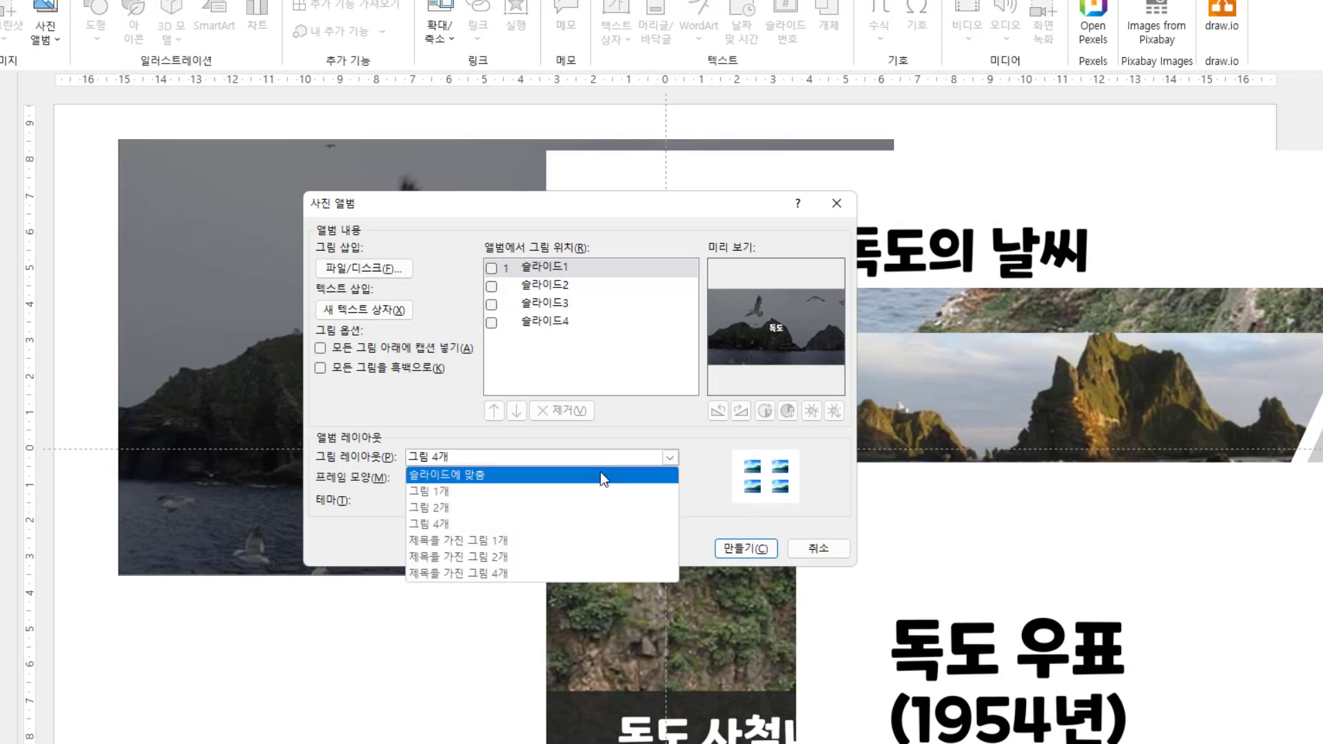
click(599, 474)
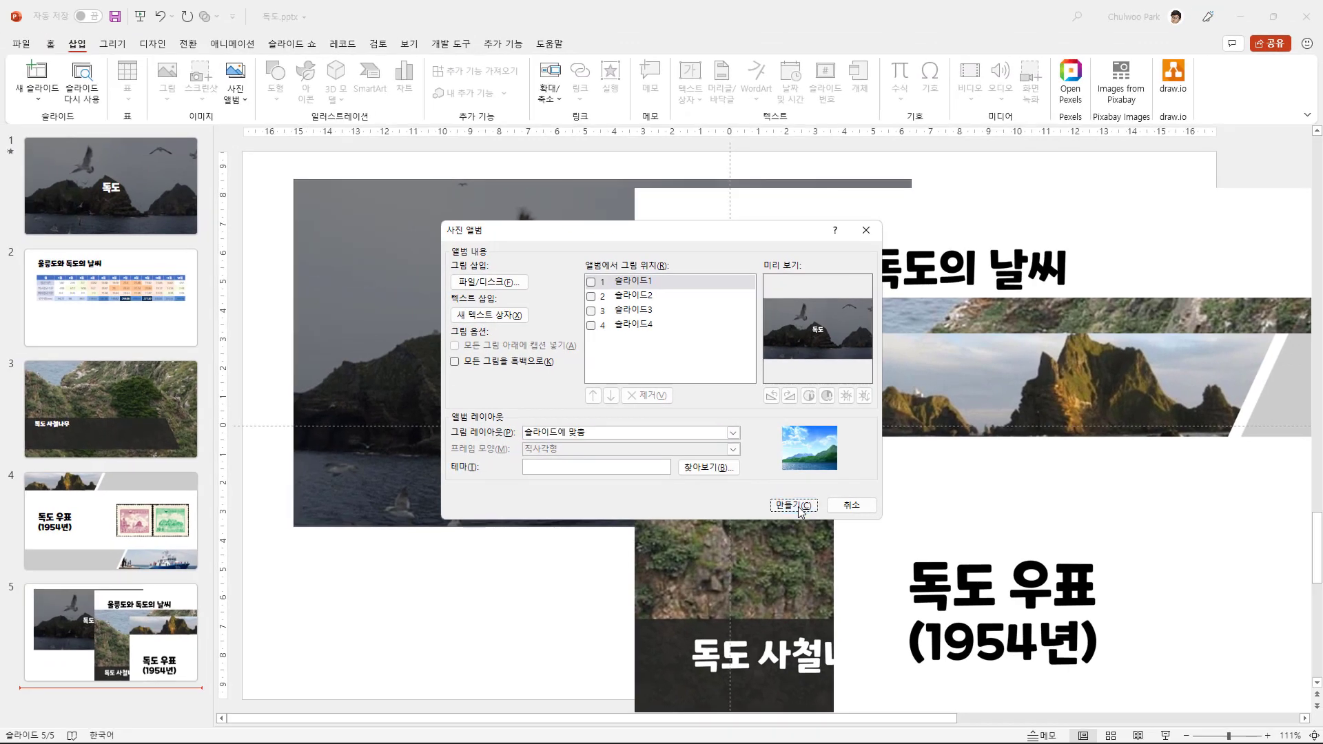
click(799, 508)
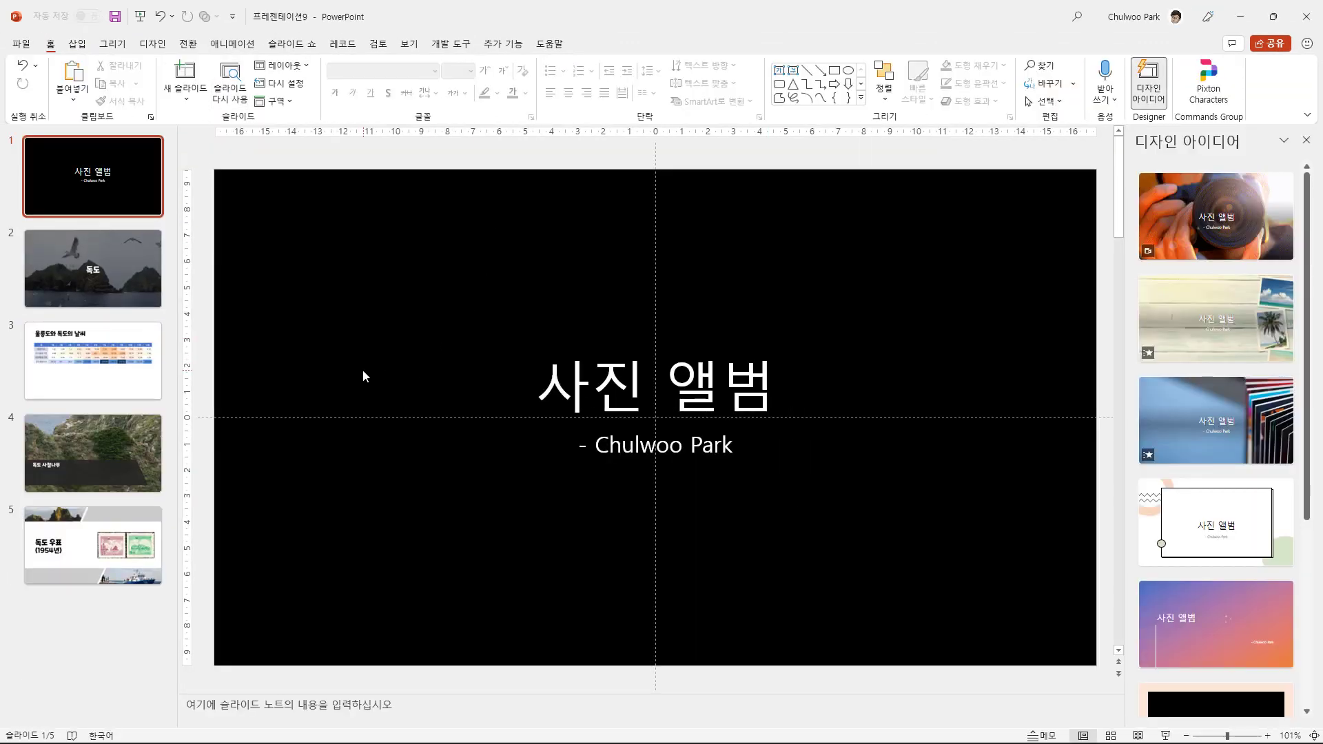
Step: Flip through the album slides: 독도 title, weather table, 독도 사철나무 and stamps
click(119, 251)
click(116, 366)
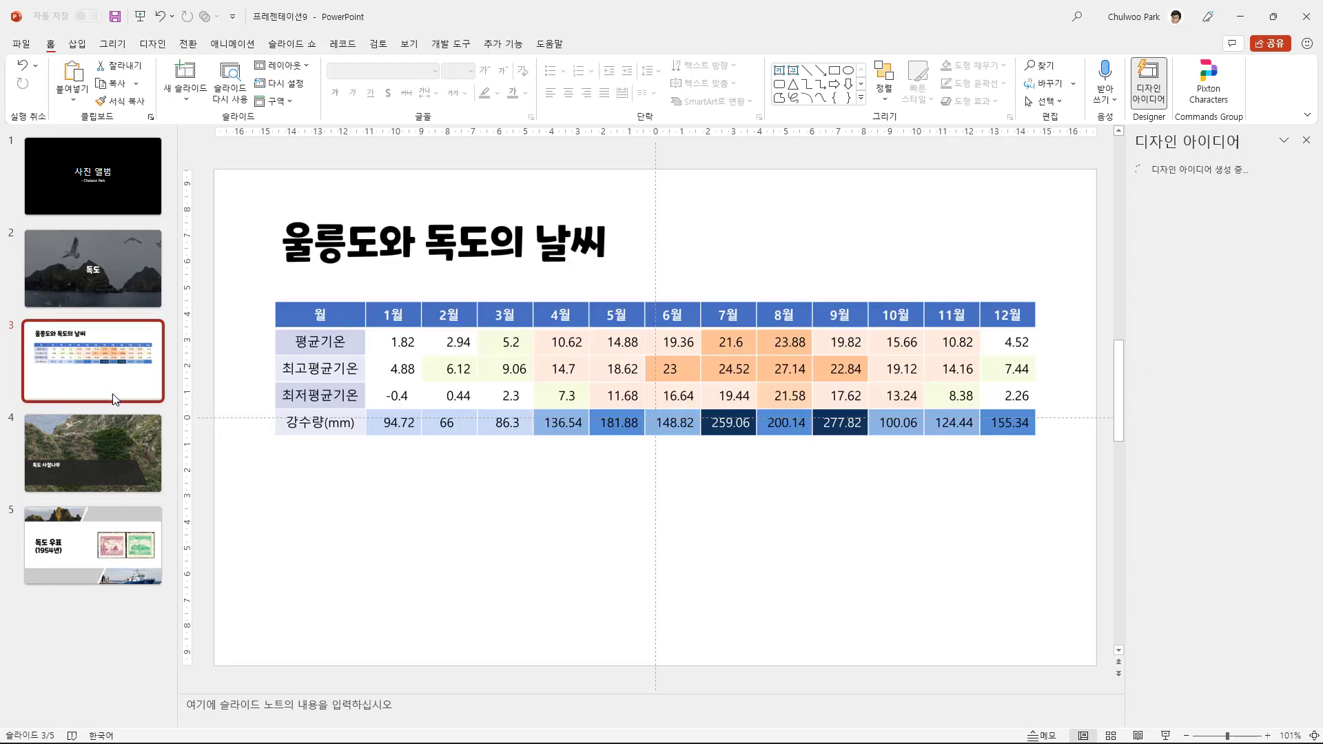
click(106, 436)
click(120, 558)
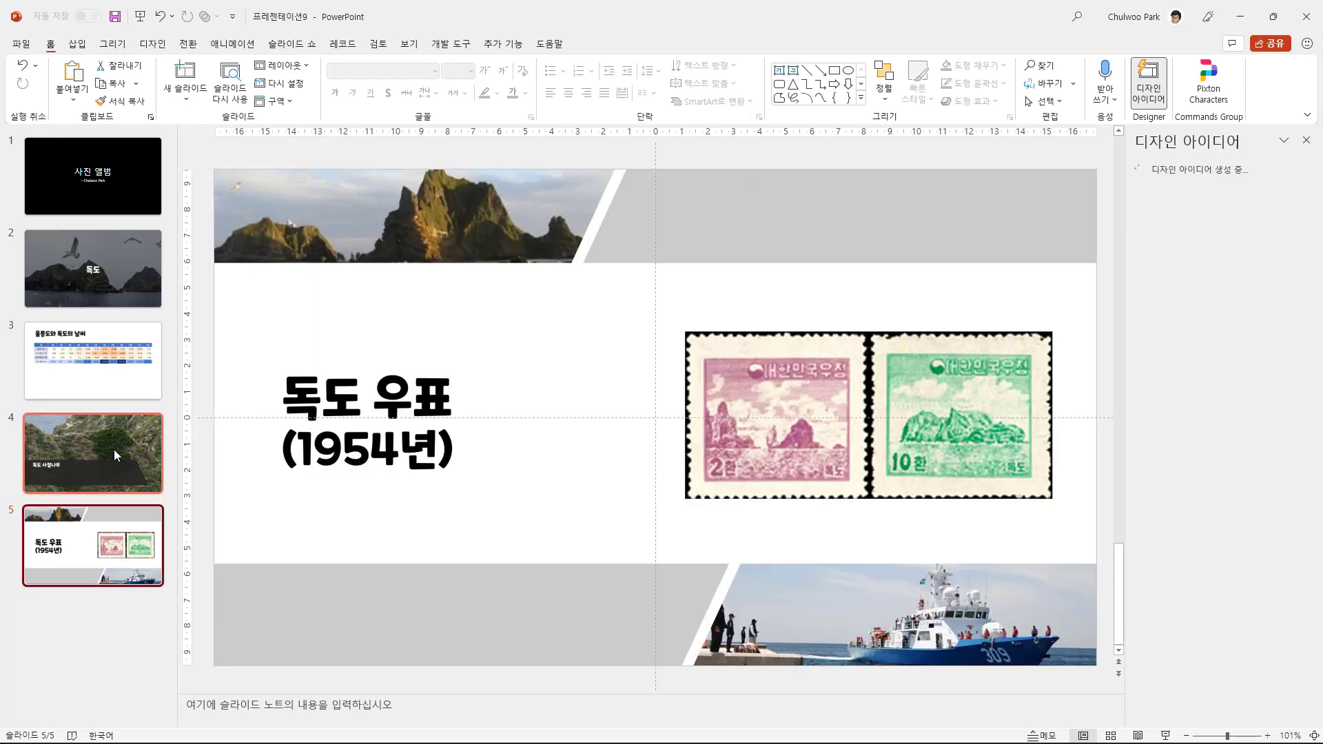
click(114, 449)
click(110, 362)
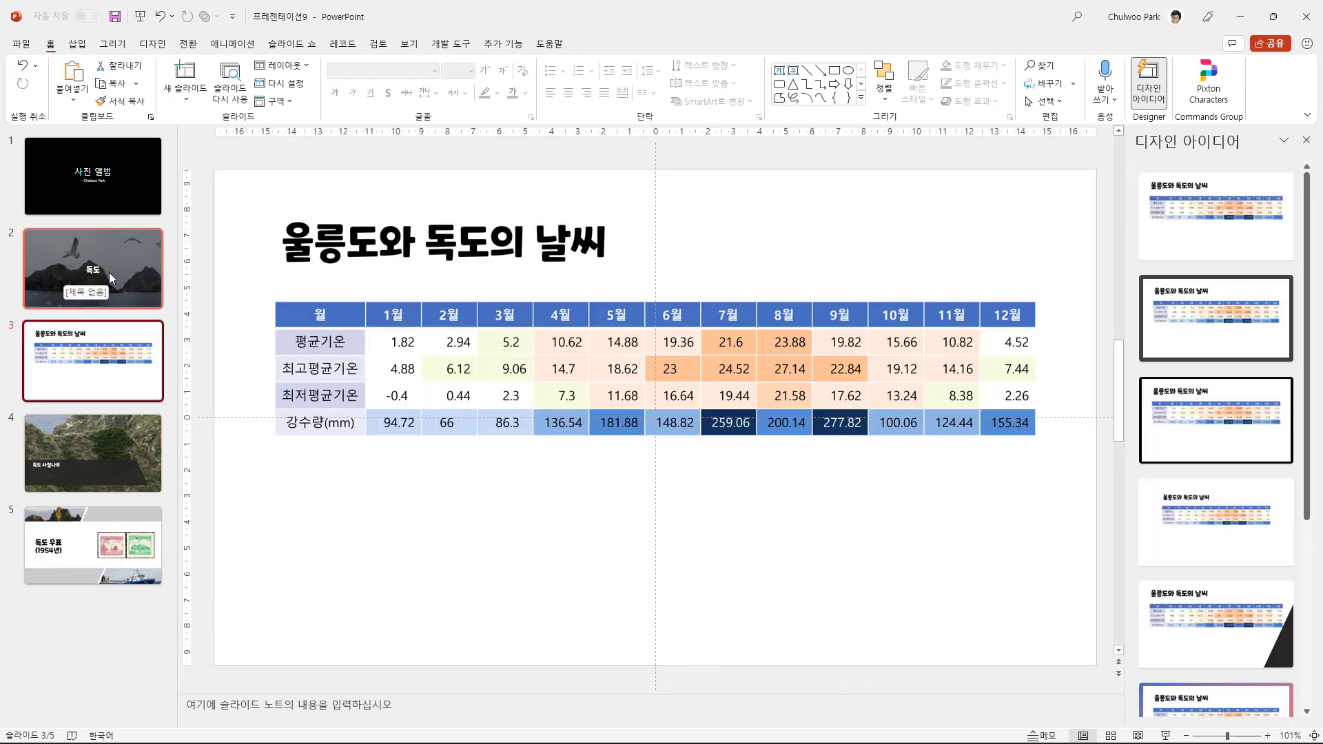
click(109, 277)
click(109, 379)
click(123, 456)
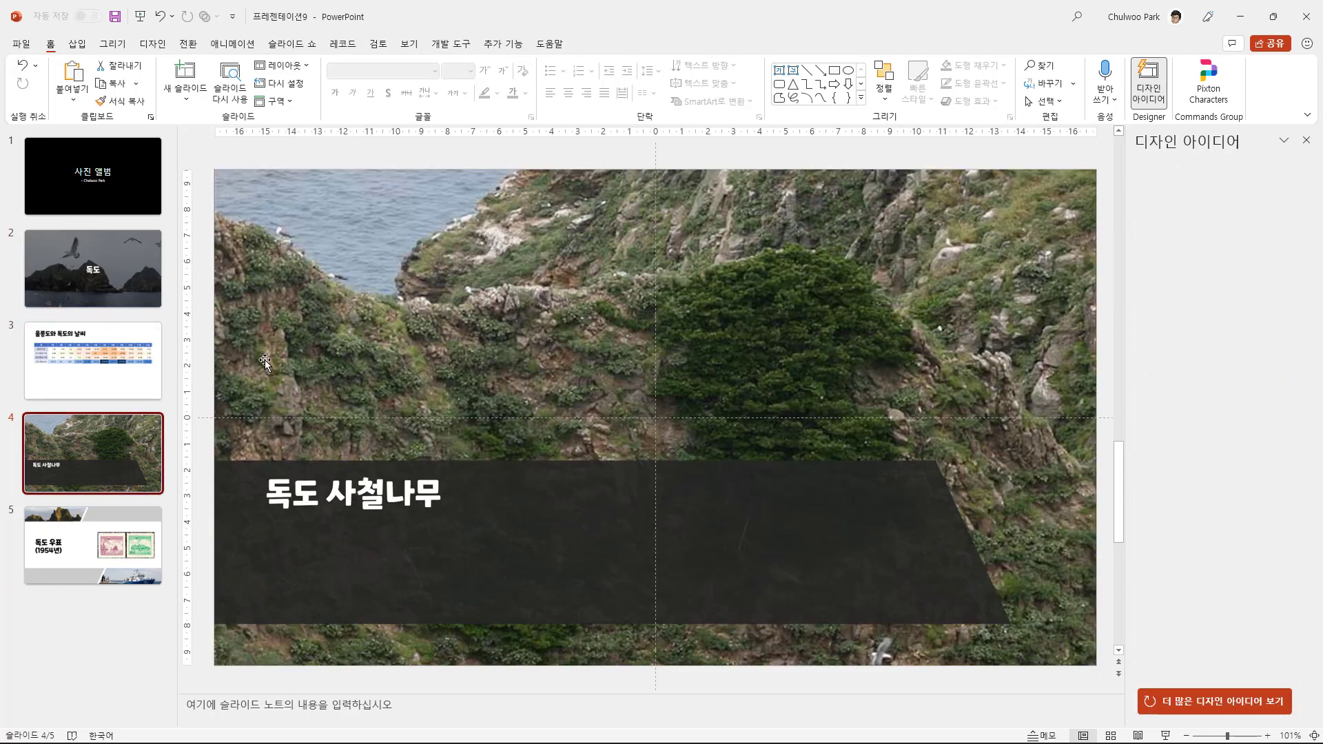
scroll(265, 361, up, 1)
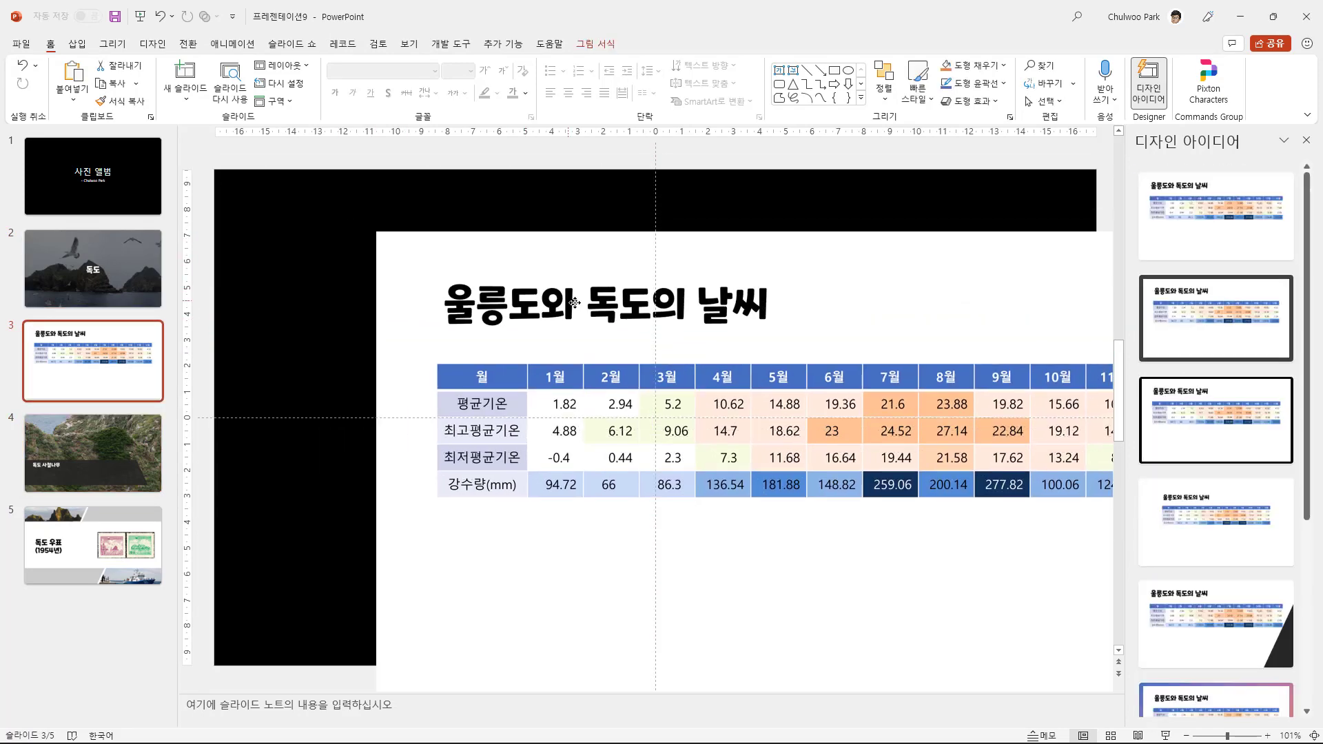
Step: Drag the weather table picture until it fits the slide edges, undoing misaligned moves
drag(574, 301, 438, 238)
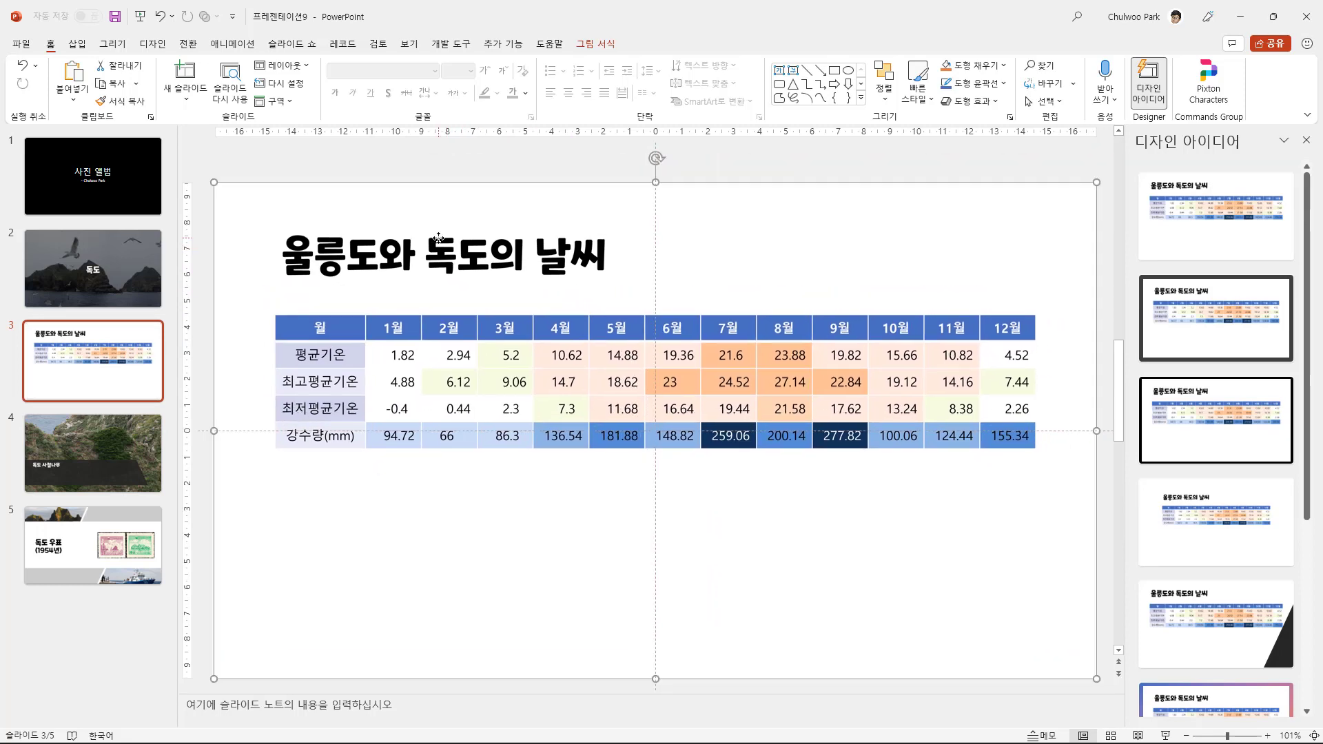
key(ctrl+z)
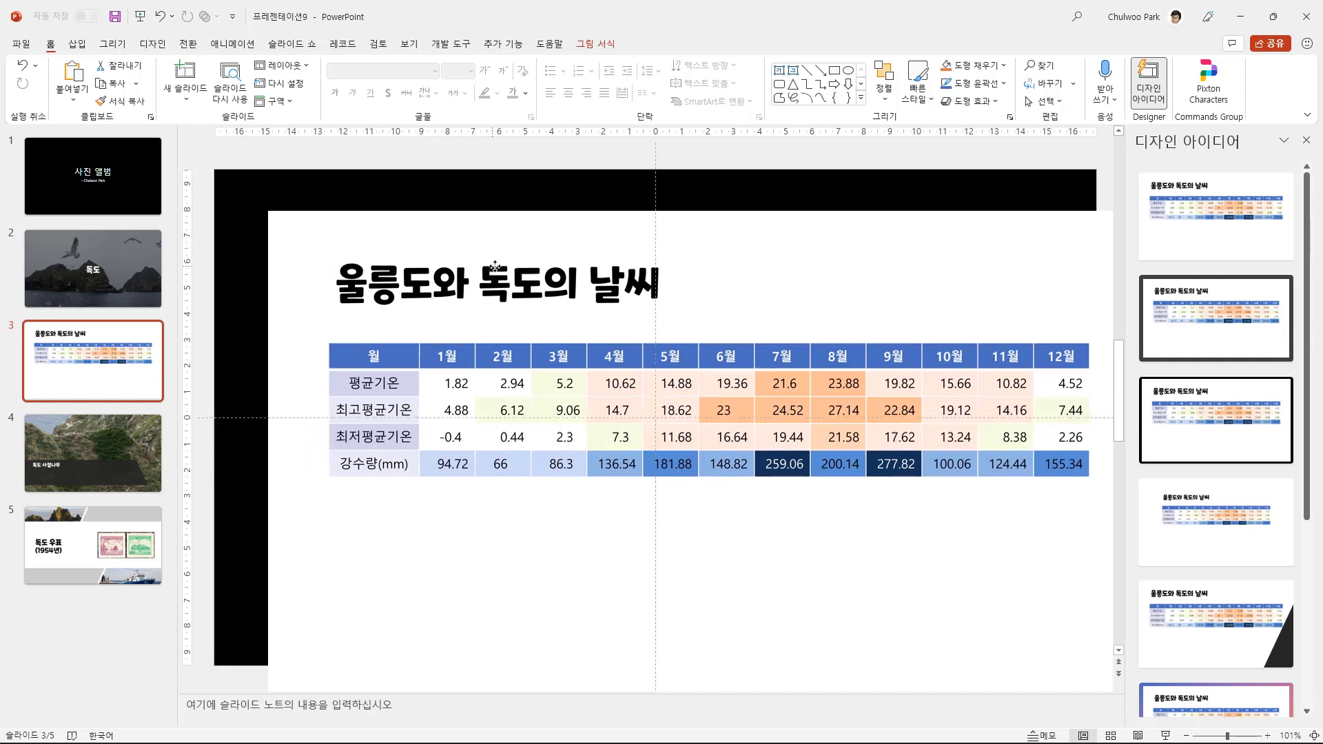
drag(475, 243, 474, 234)
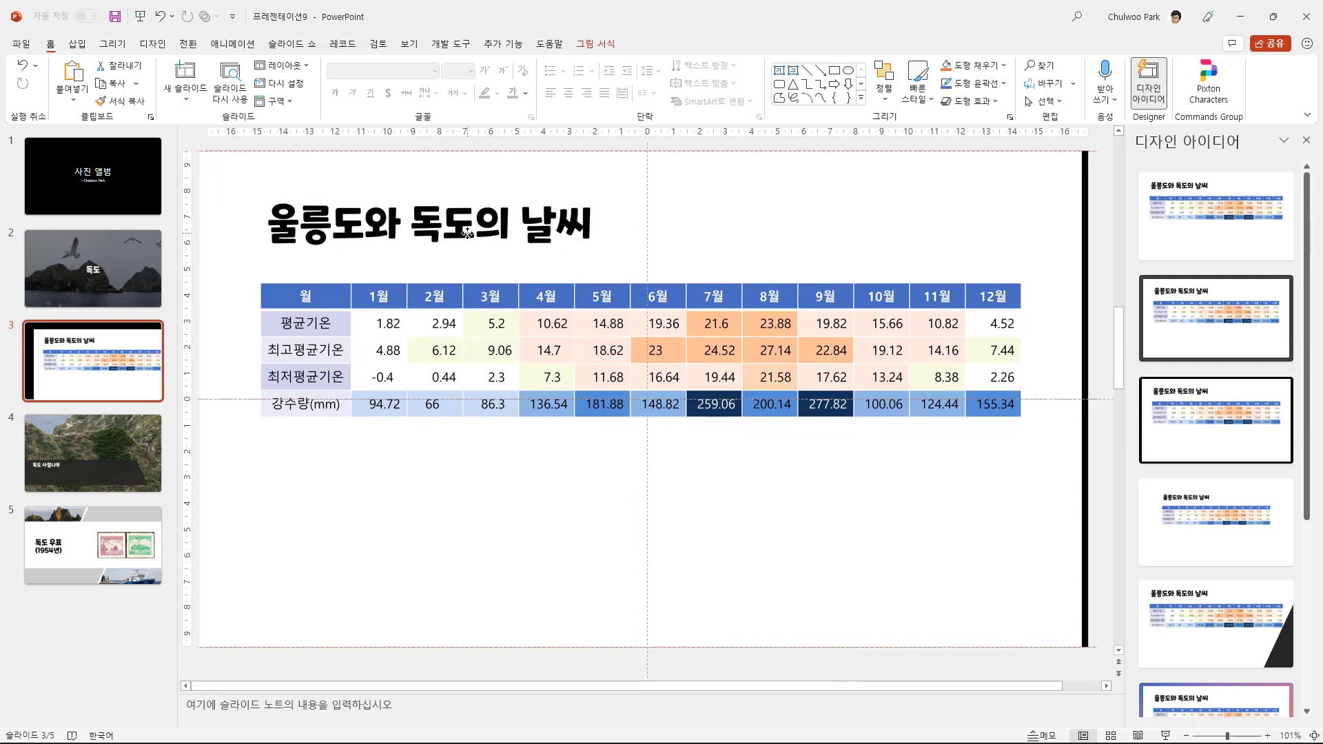
key(ctrl+z)
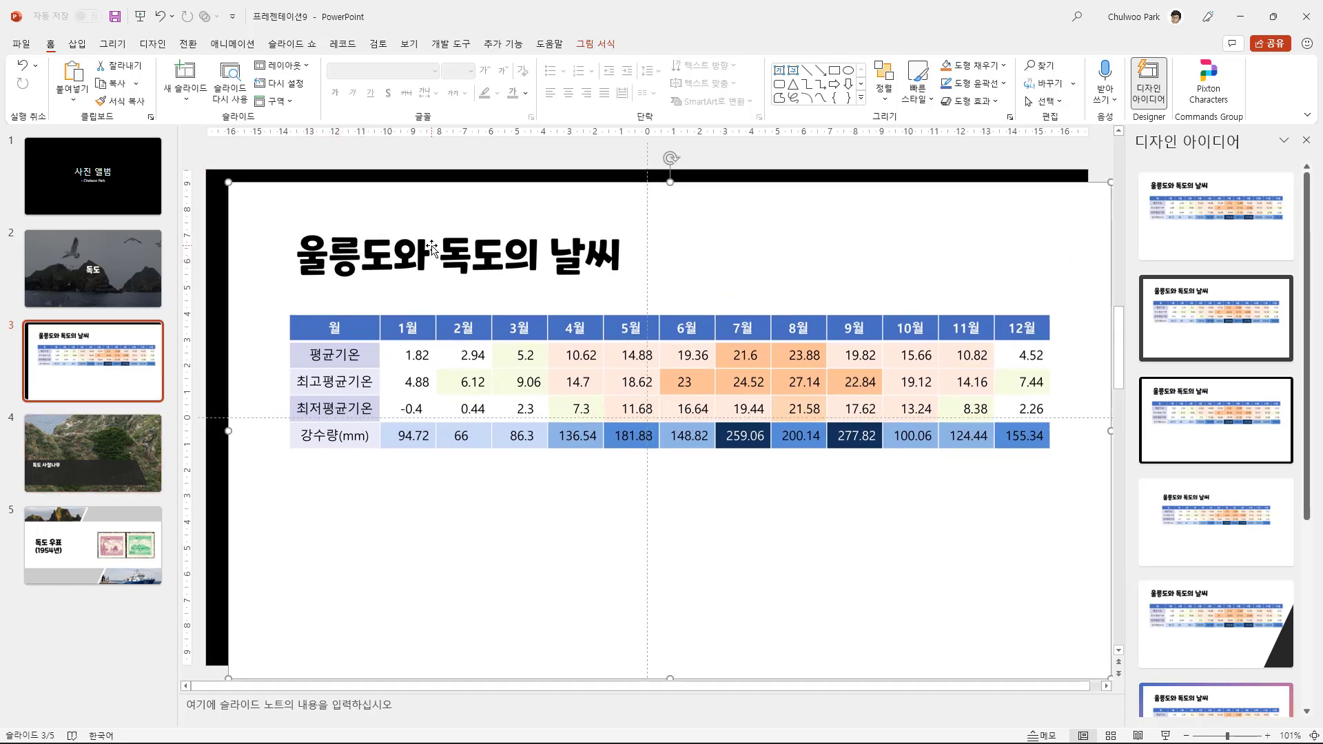
drag(437, 252, 415, 241)
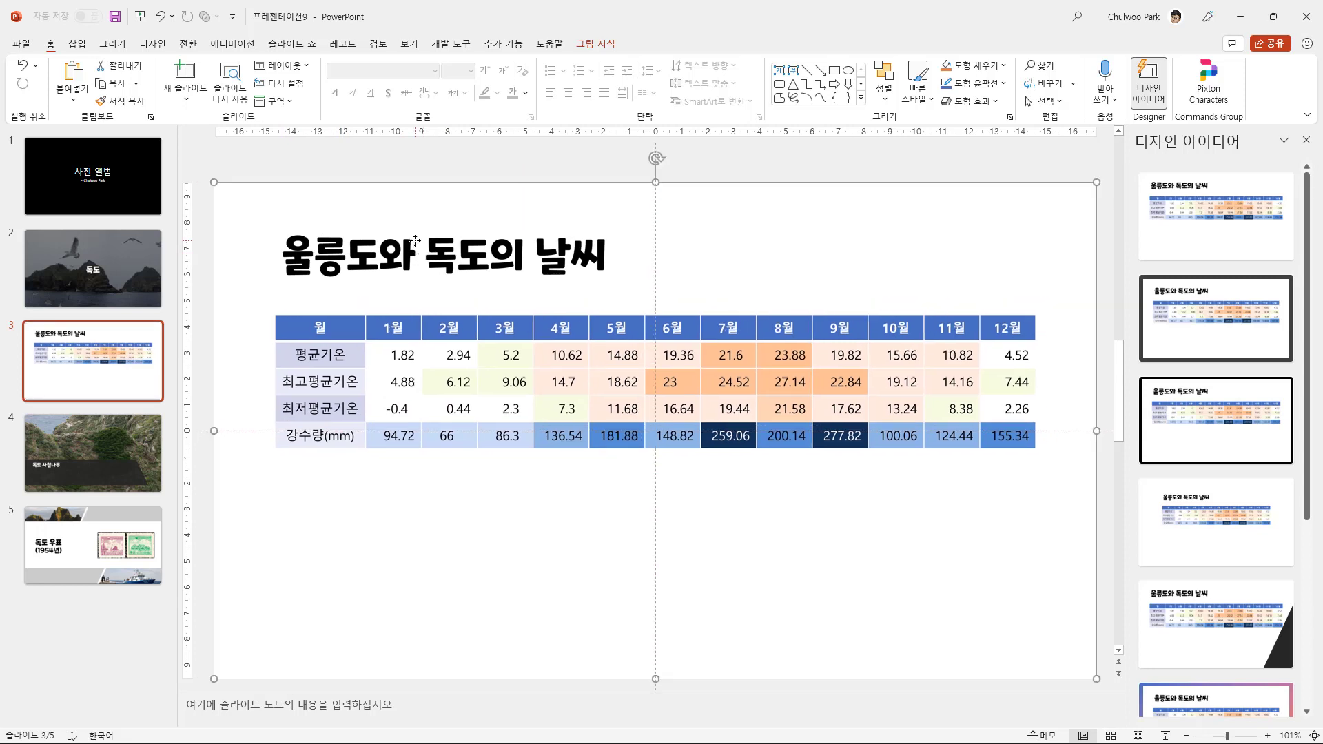
click(111, 462)
Step: Select the extra fifth slide in 독도.pptx and delete it
key(Up)
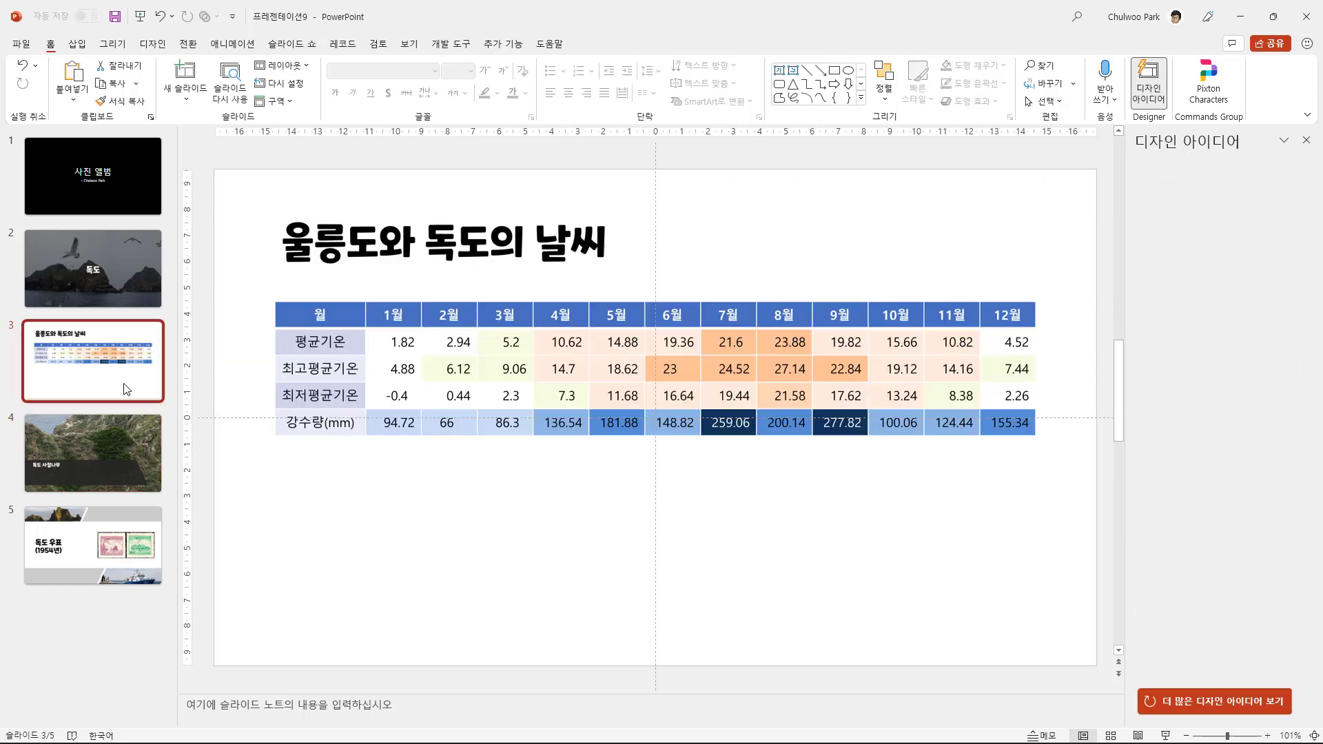
key(Down)
key(Down)
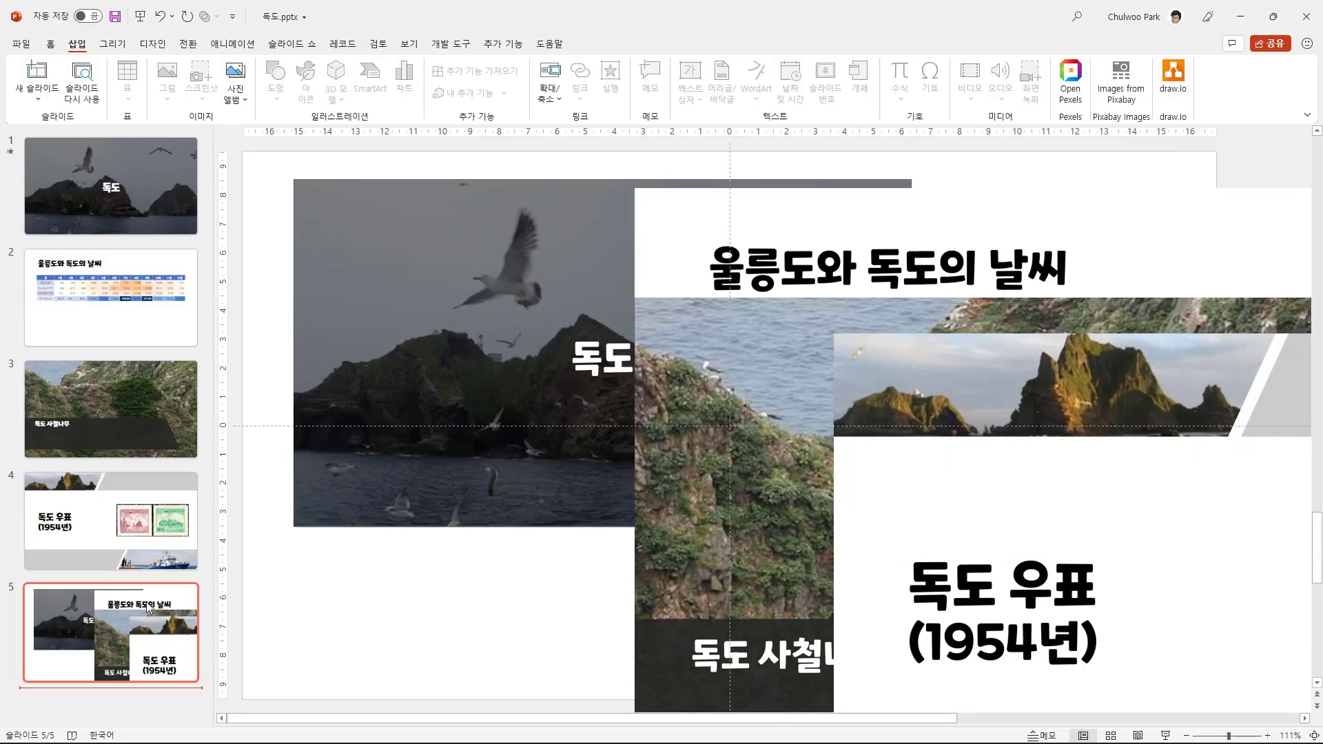
click(146, 608)
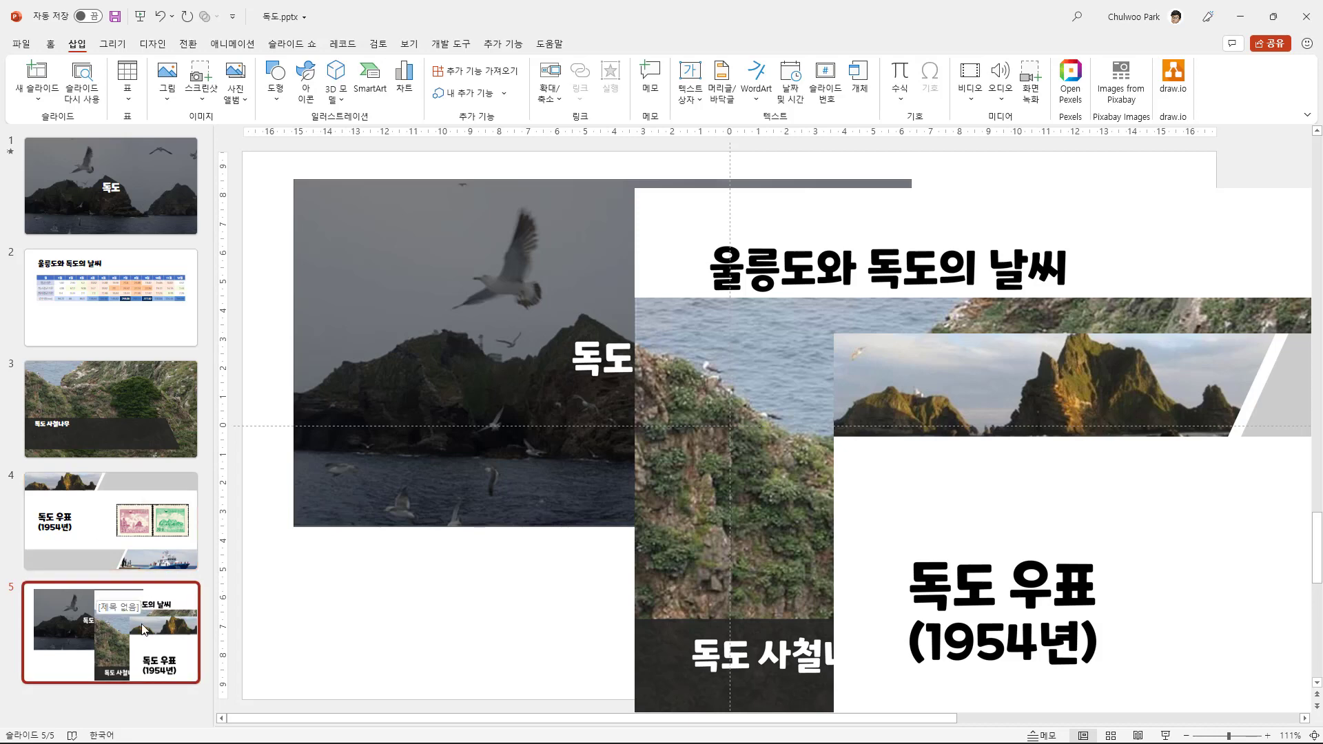
key(Delete)
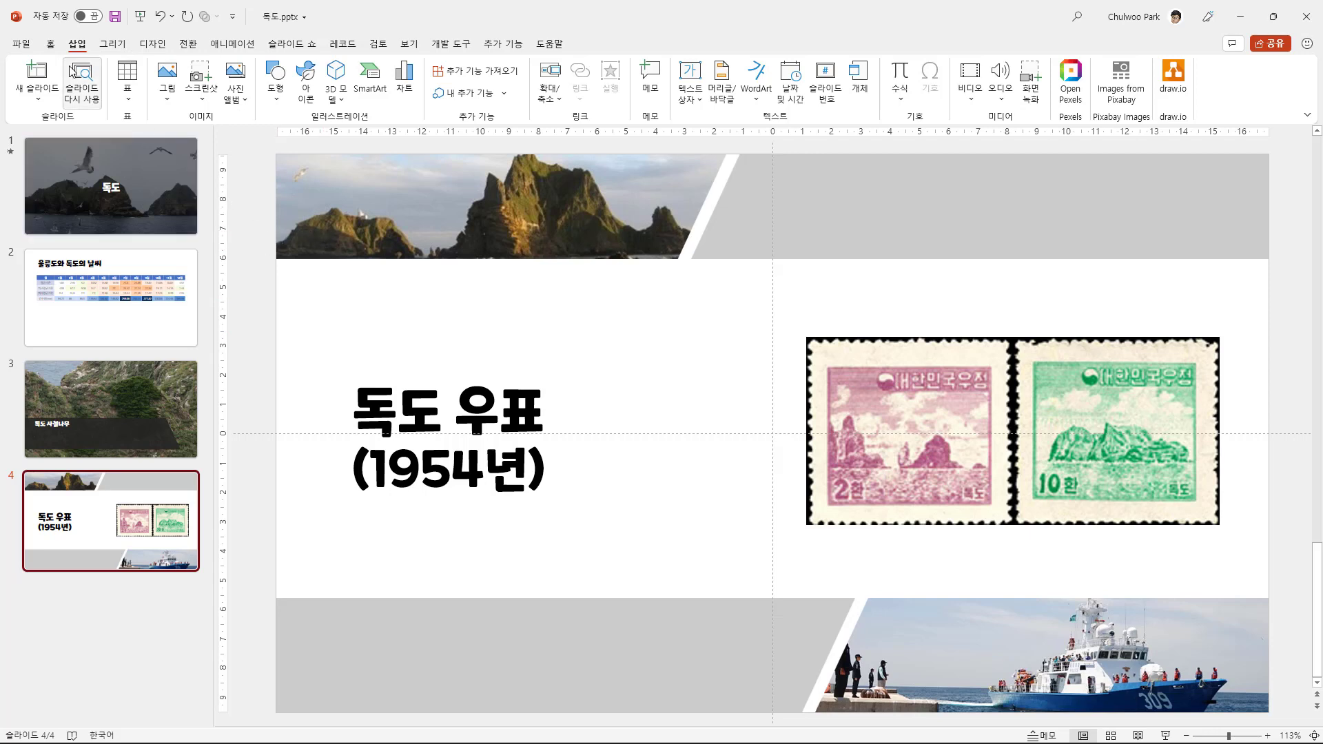
Step: Save a PowerPoint 그림 프레젠테이션 copy named 독도 (그림) on the Desktop and open it
click(22, 44)
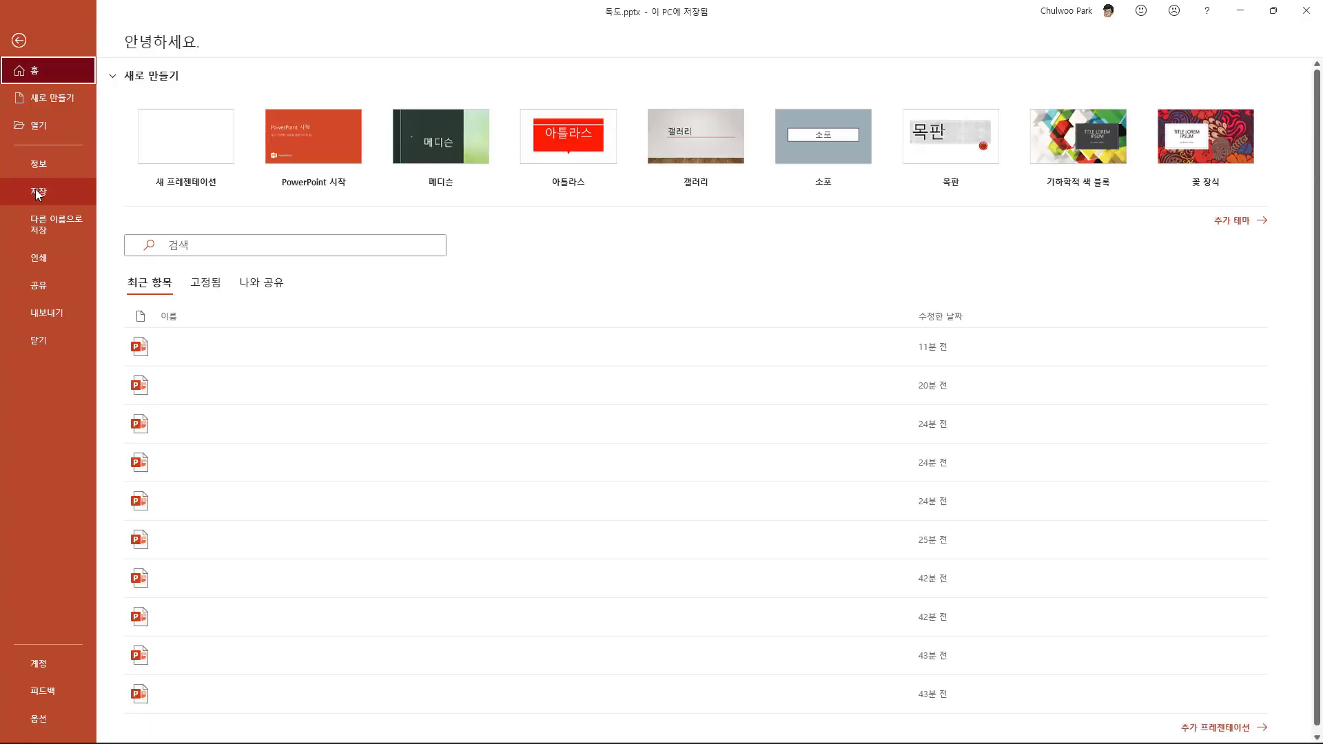
click(38, 224)
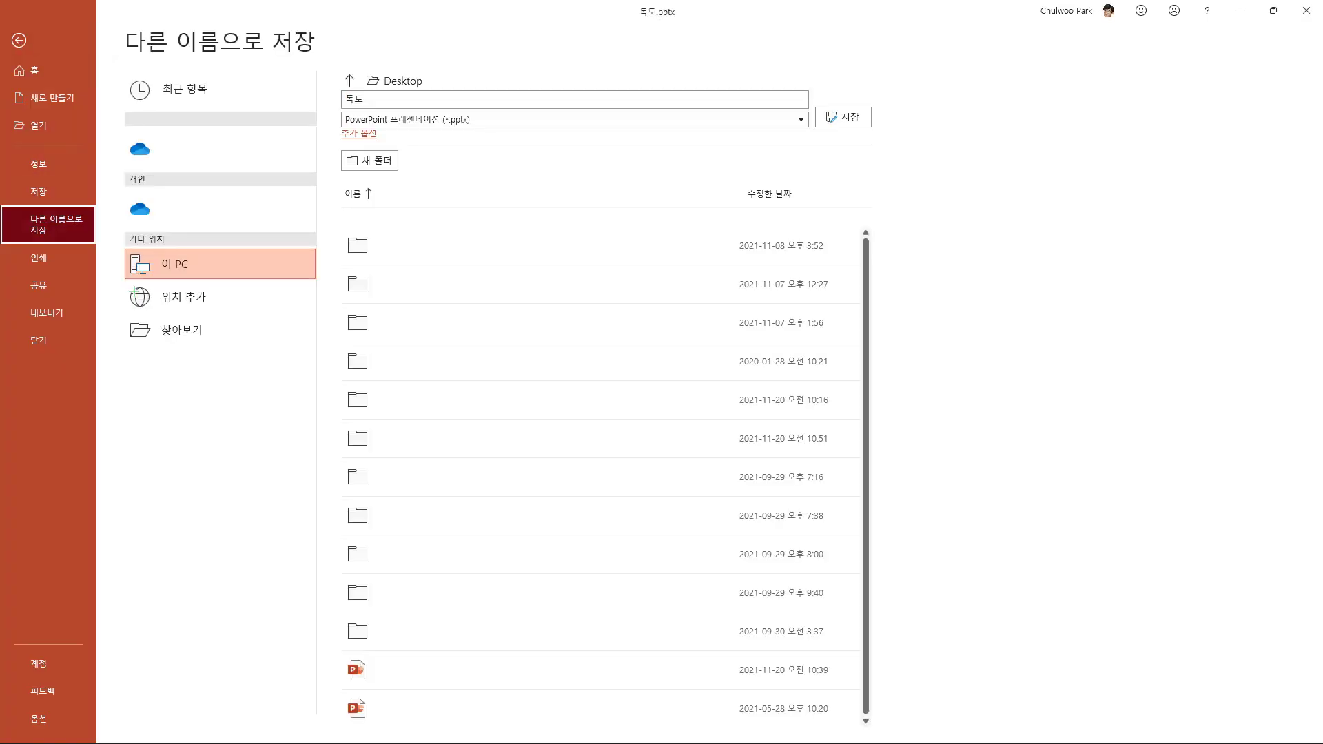
click(519, 119)
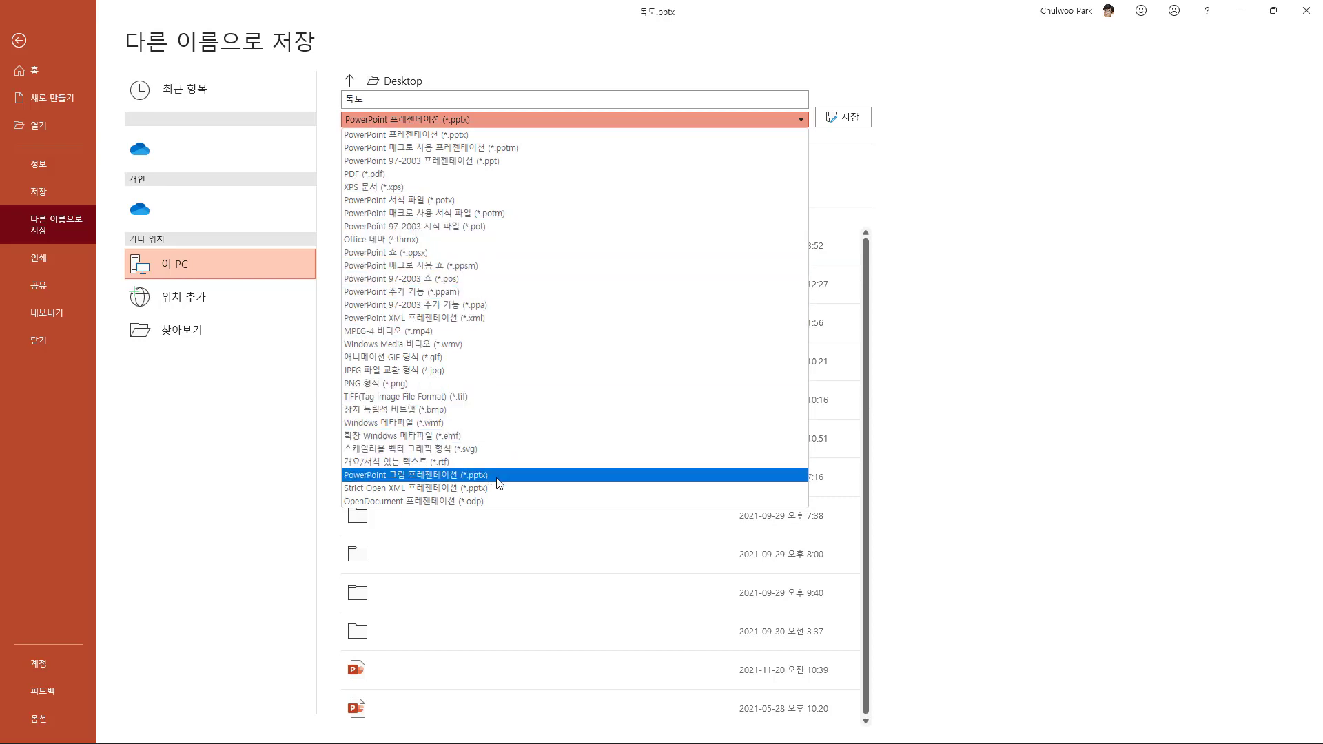
click(405, 475)
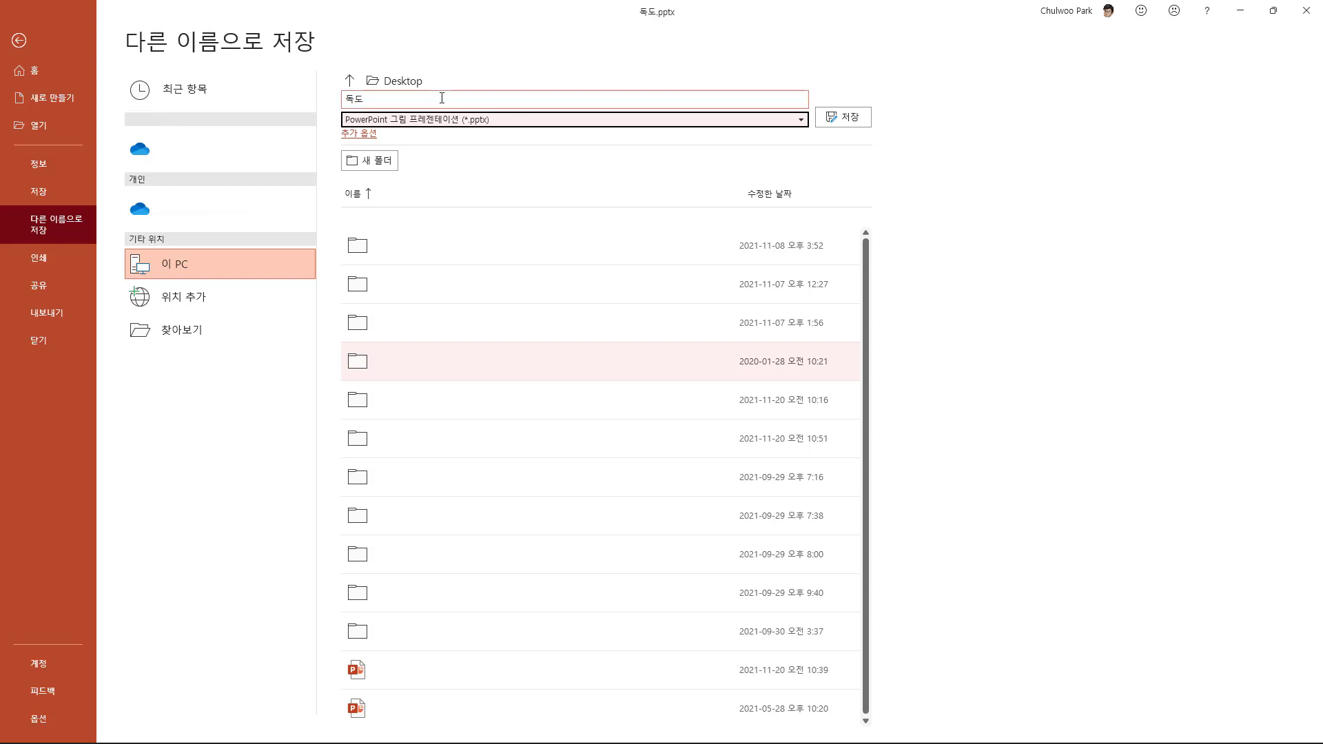
click(396, 98)
text(()
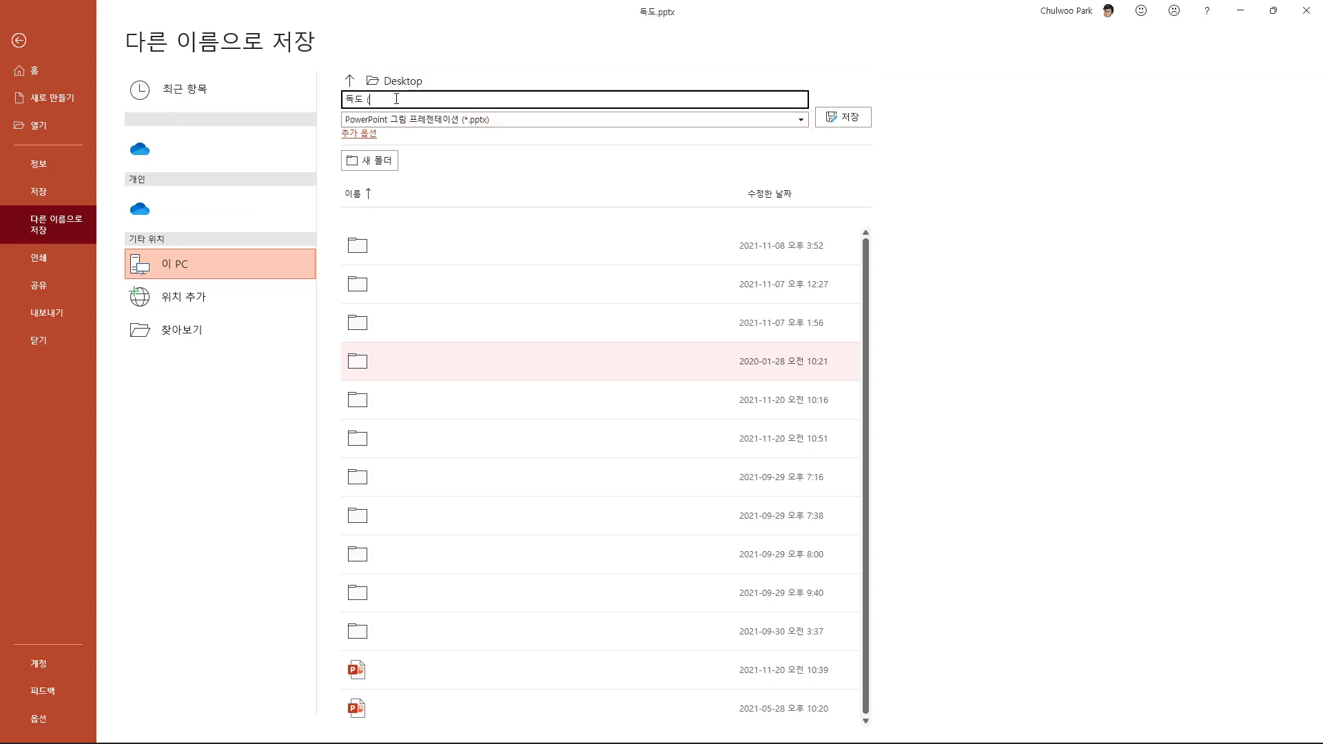
text(리)
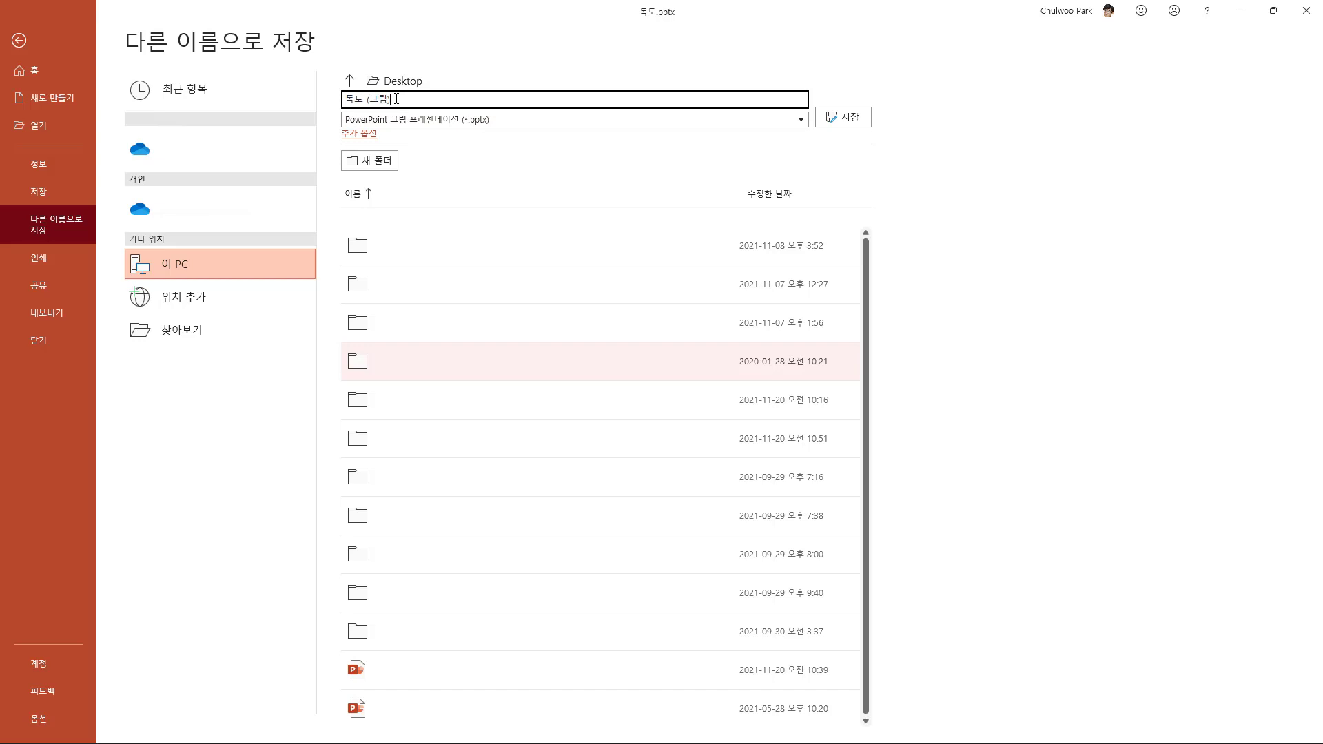
click(857, 124)
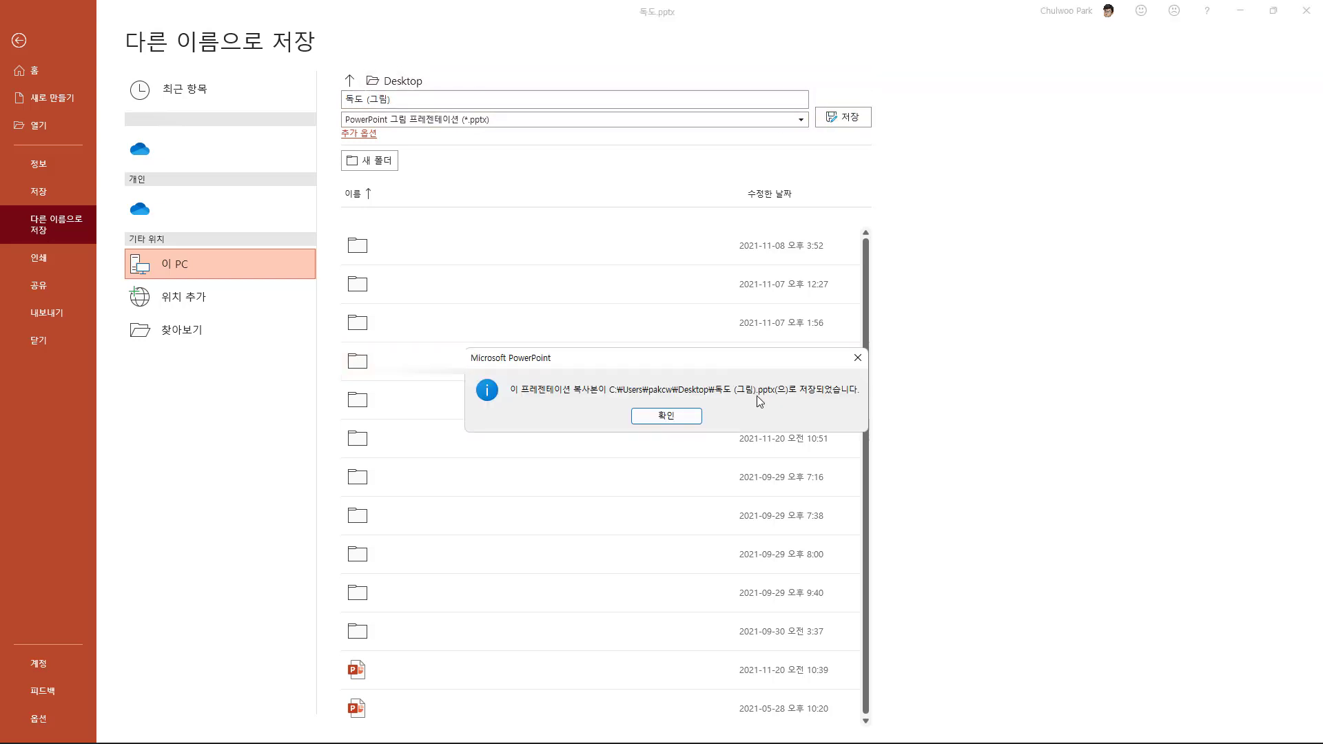
click(676, 418)
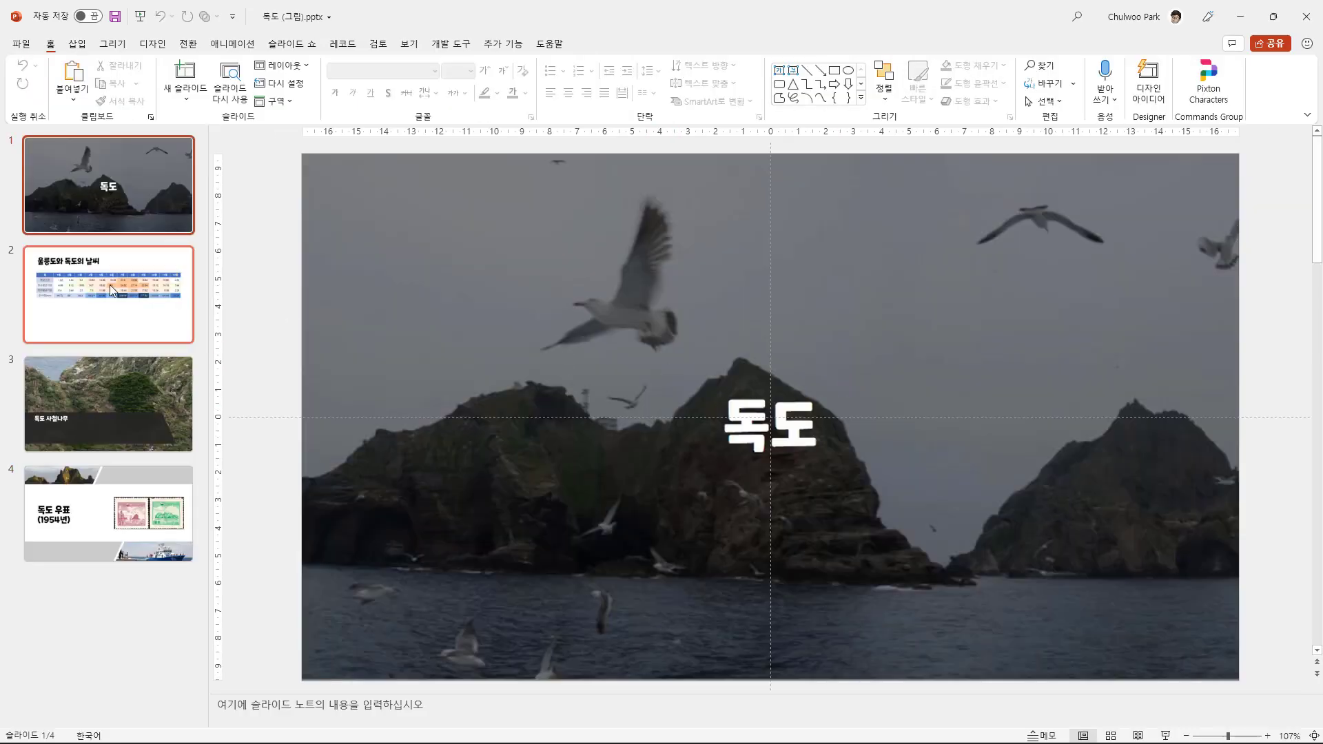
click(109, 284)
Step: Browse the four slides of the 독도 (그림).pptx copy
click(126, 393)
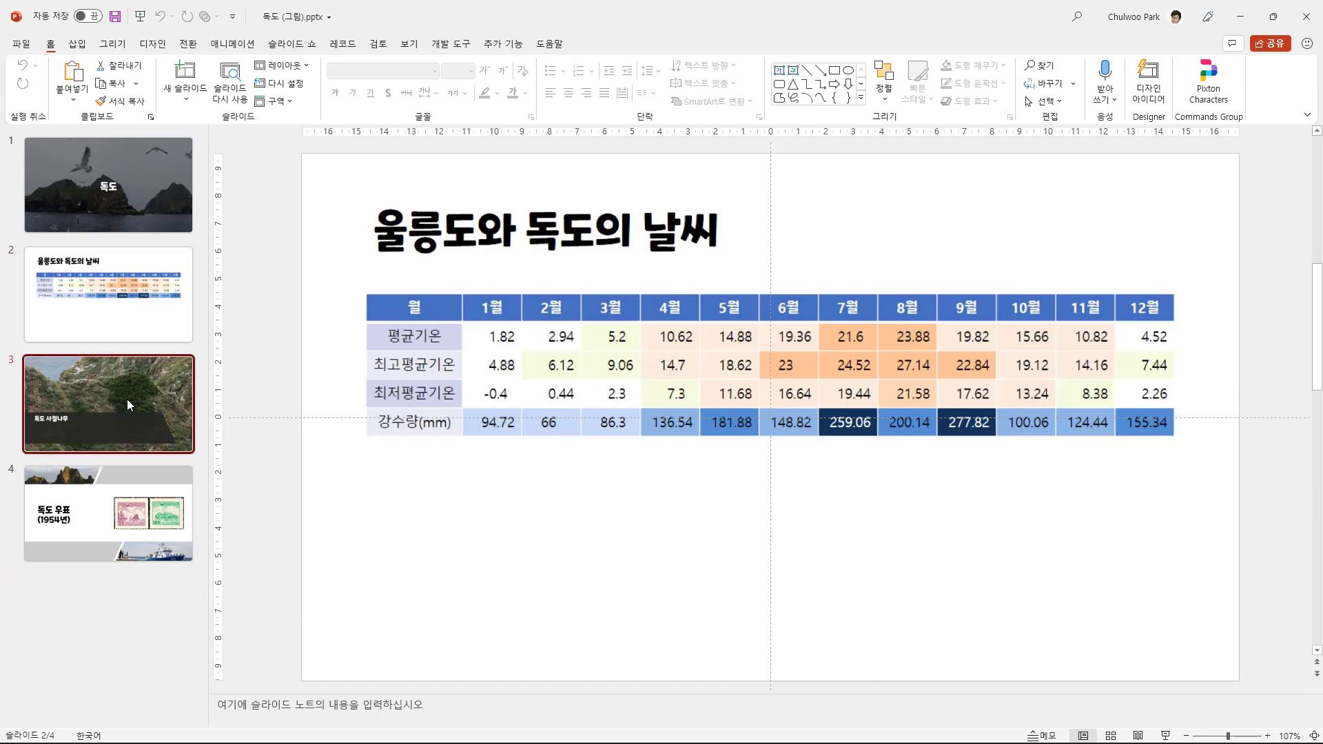
click(122, 521)
click(124, 411)
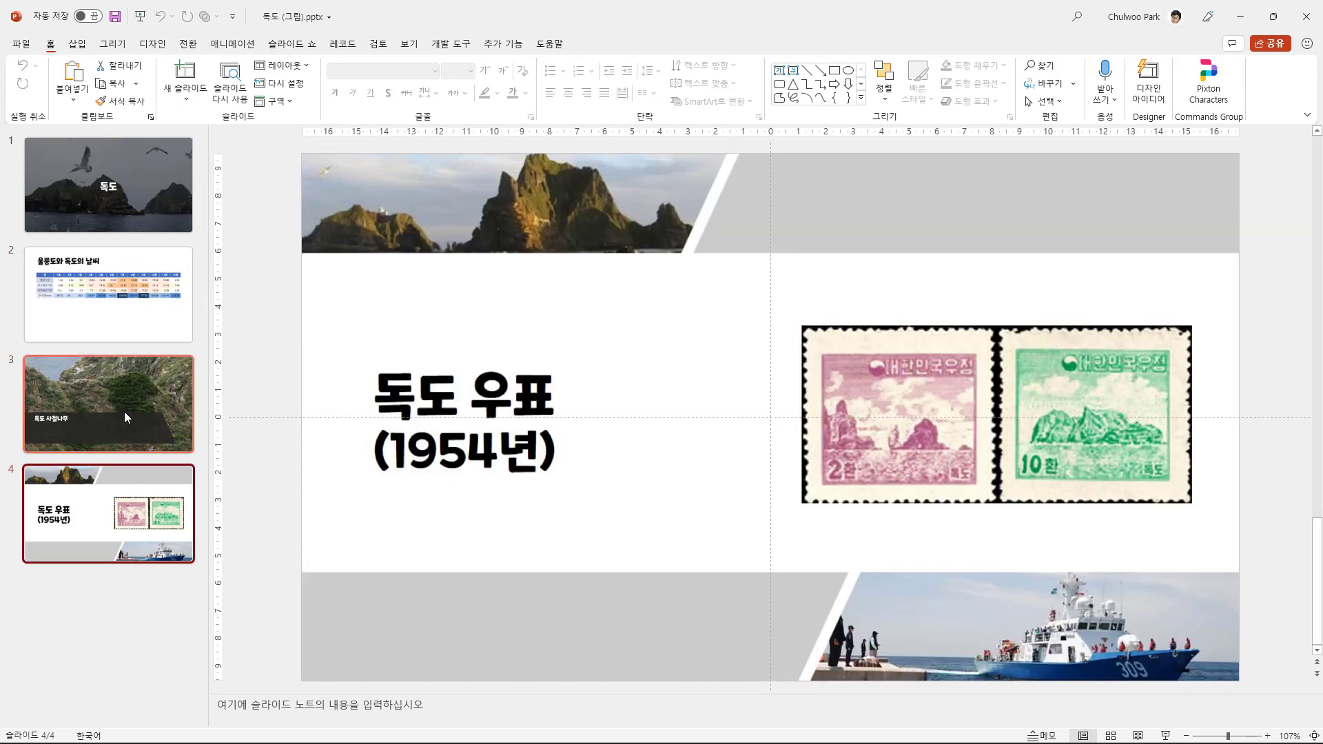
click(118, 293)
click(110, 195)
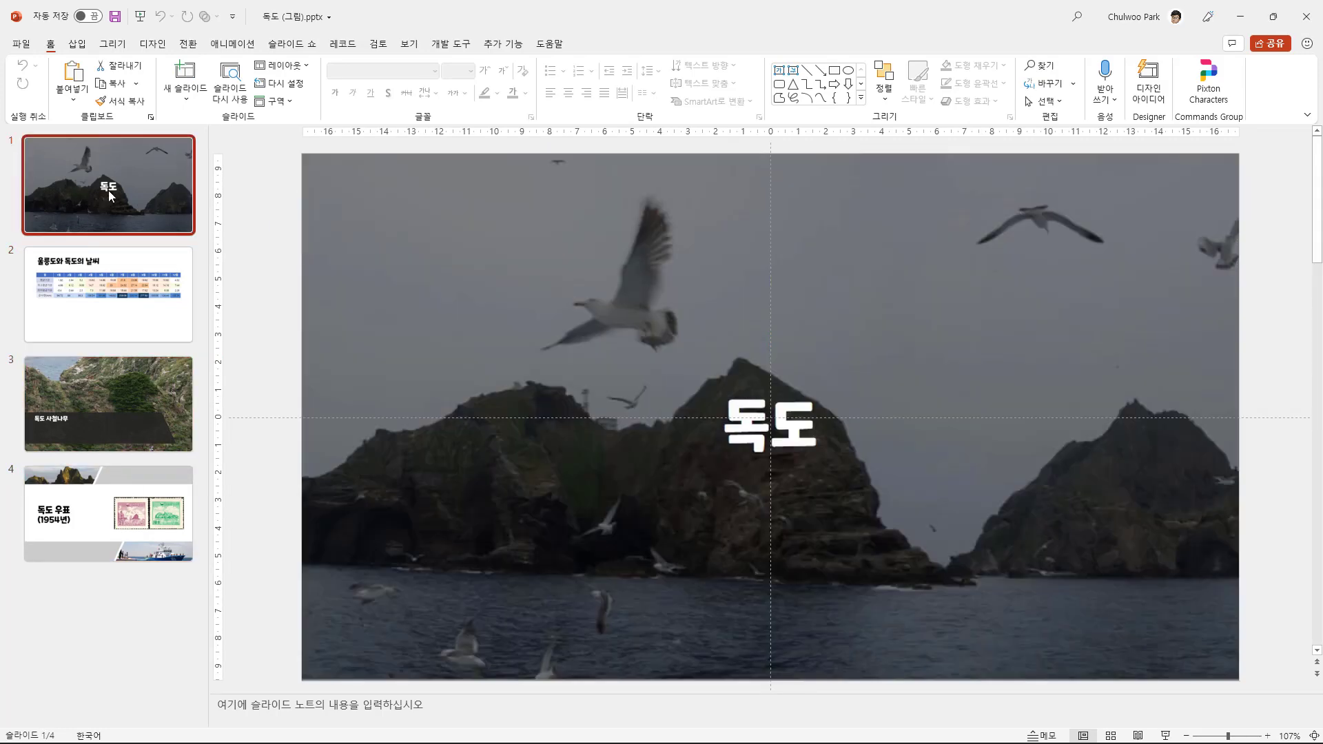
click(117, 316)
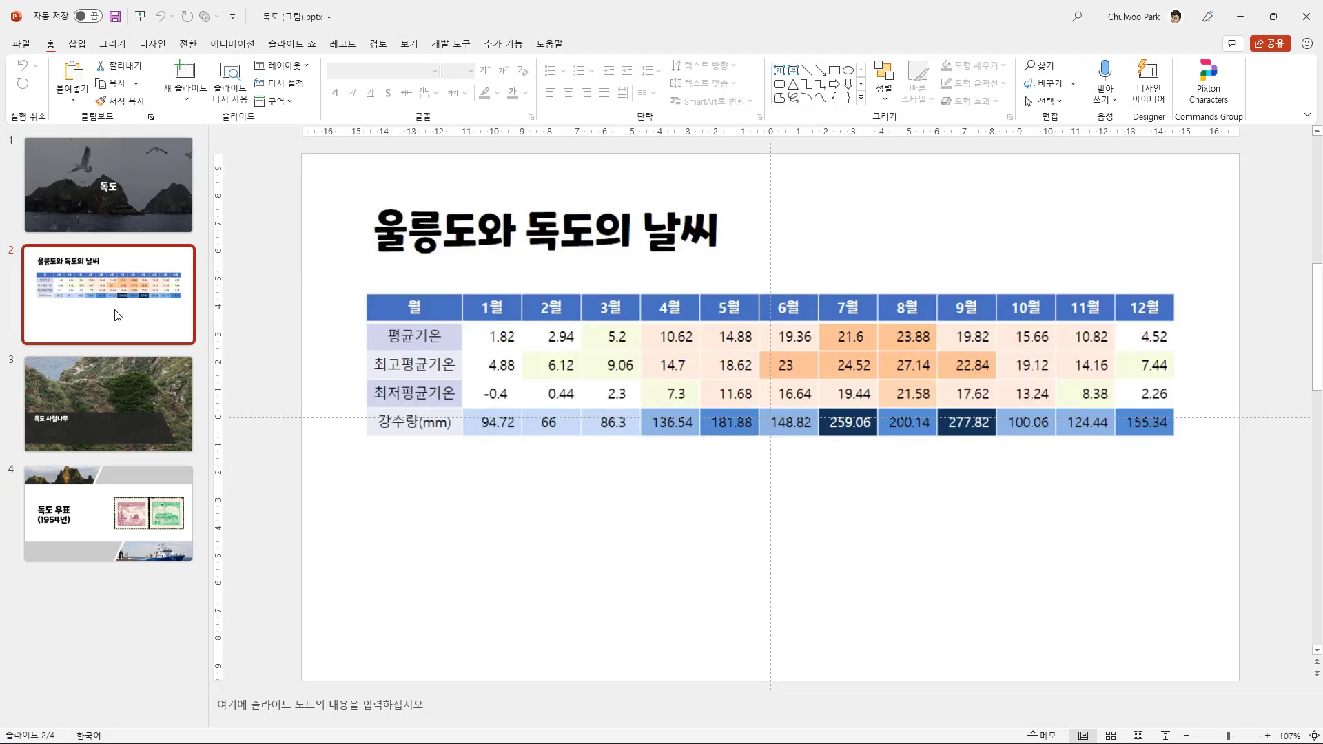
click(115, 383)
Step: Drag the 사철나무 and table pictures right and down, undoing the table move
drag(468, 388, 690, 480)
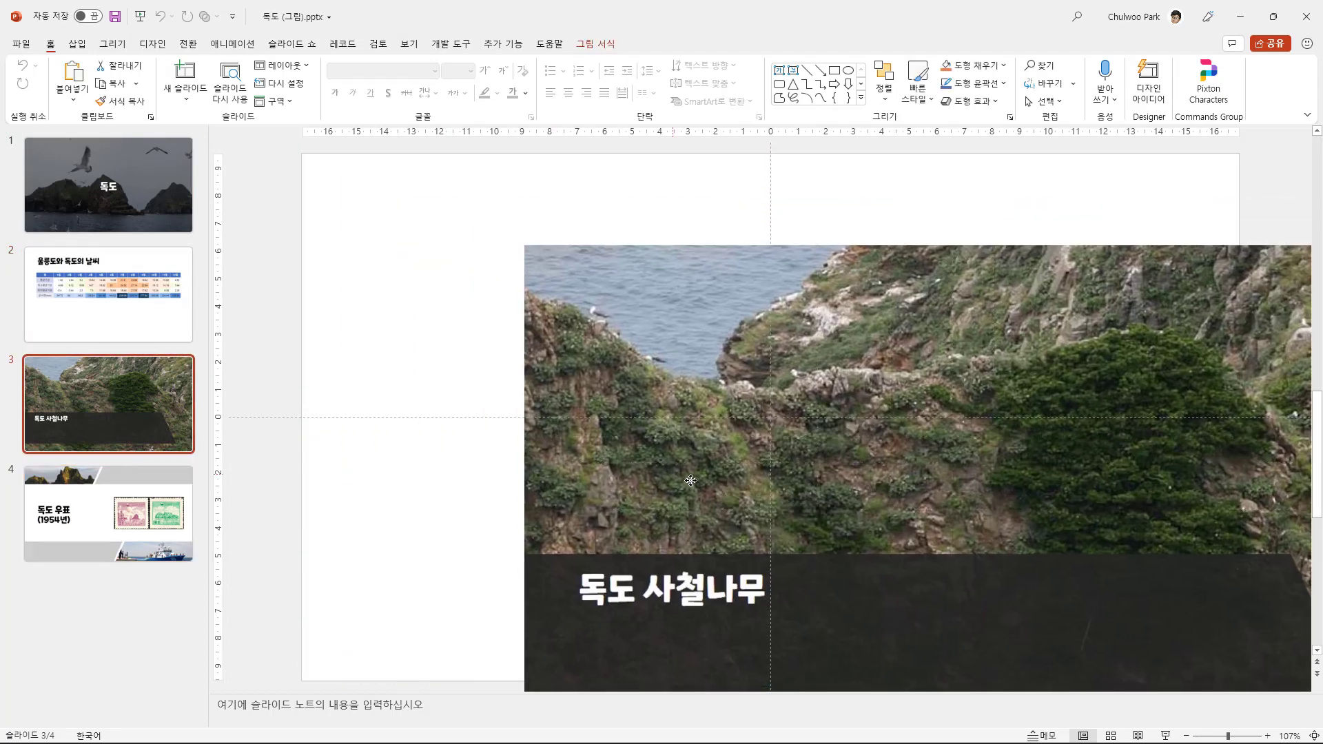
click(109, 295)
drag(606, 420, 753, 451)
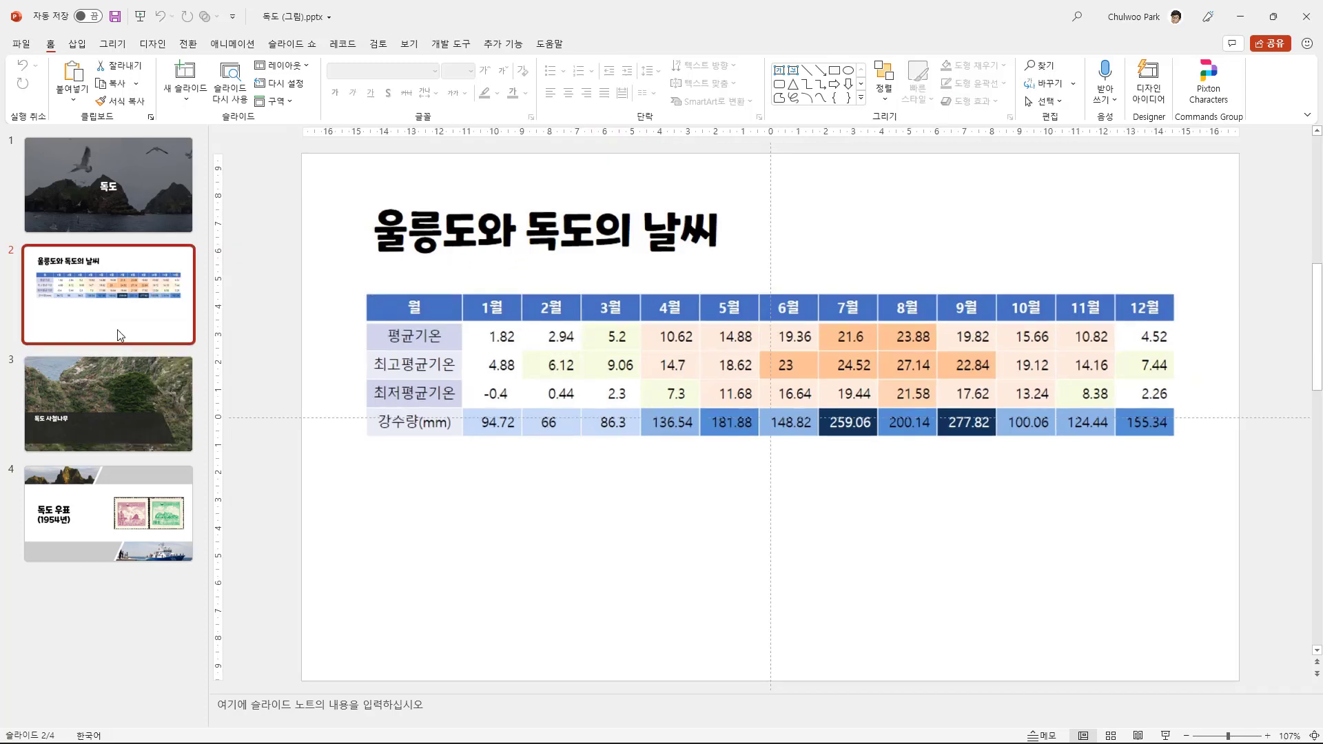
key(ctrl+z)
Step: On slide 2, select the flat table picture and drag it right past the slide edge
click(122, 419)
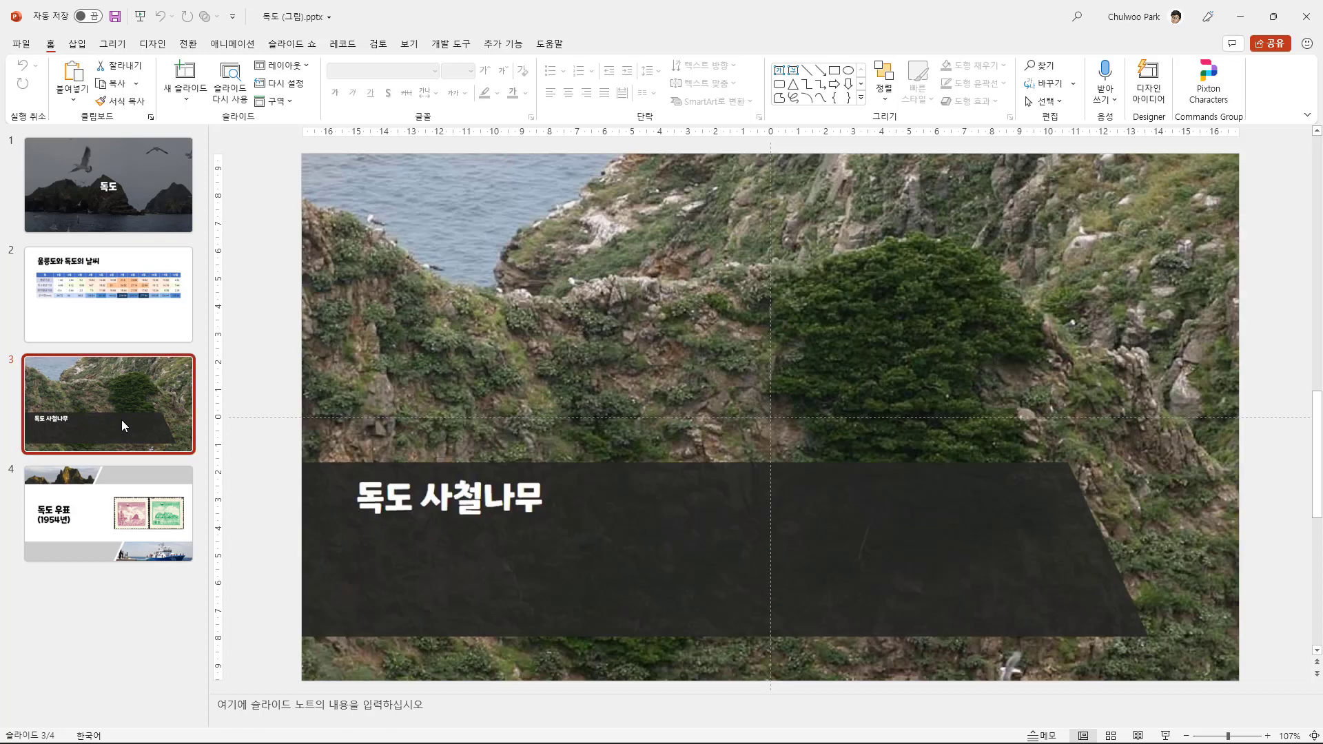
click(147, 213)
click(143, 276)
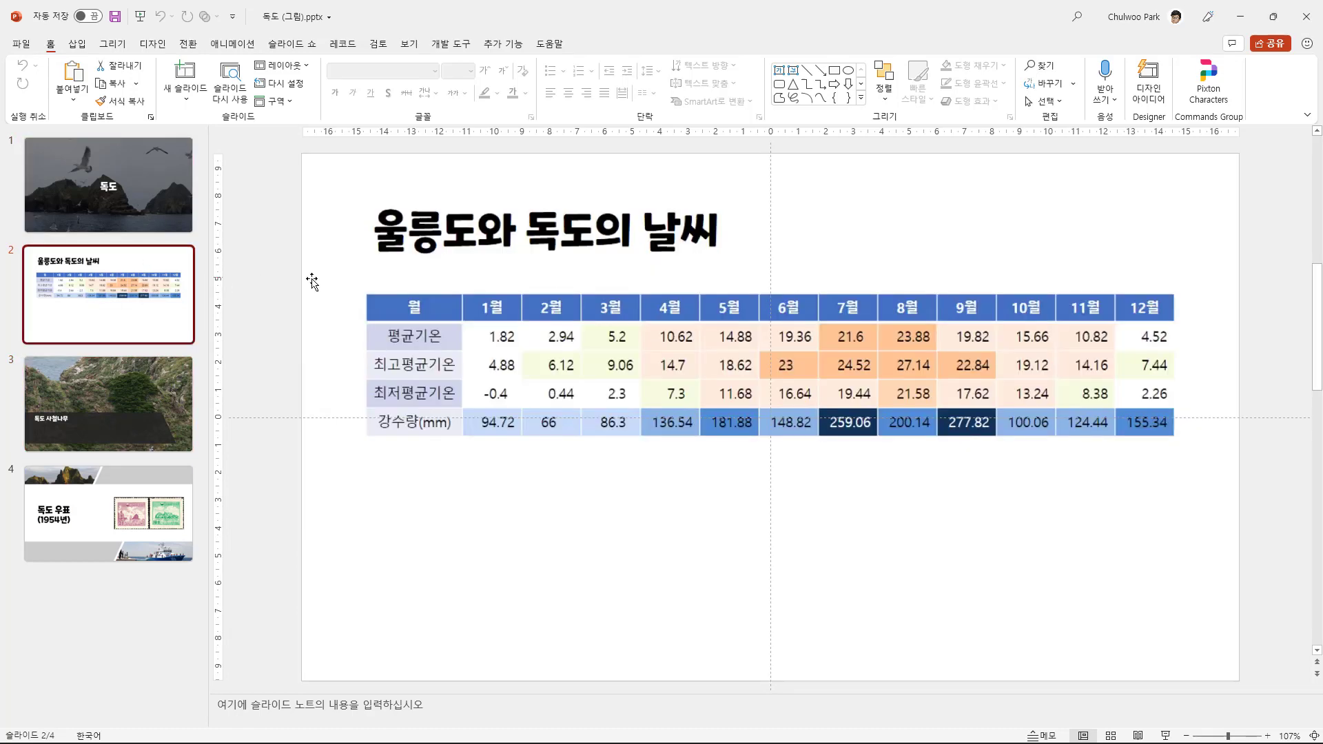
click(386, 286)
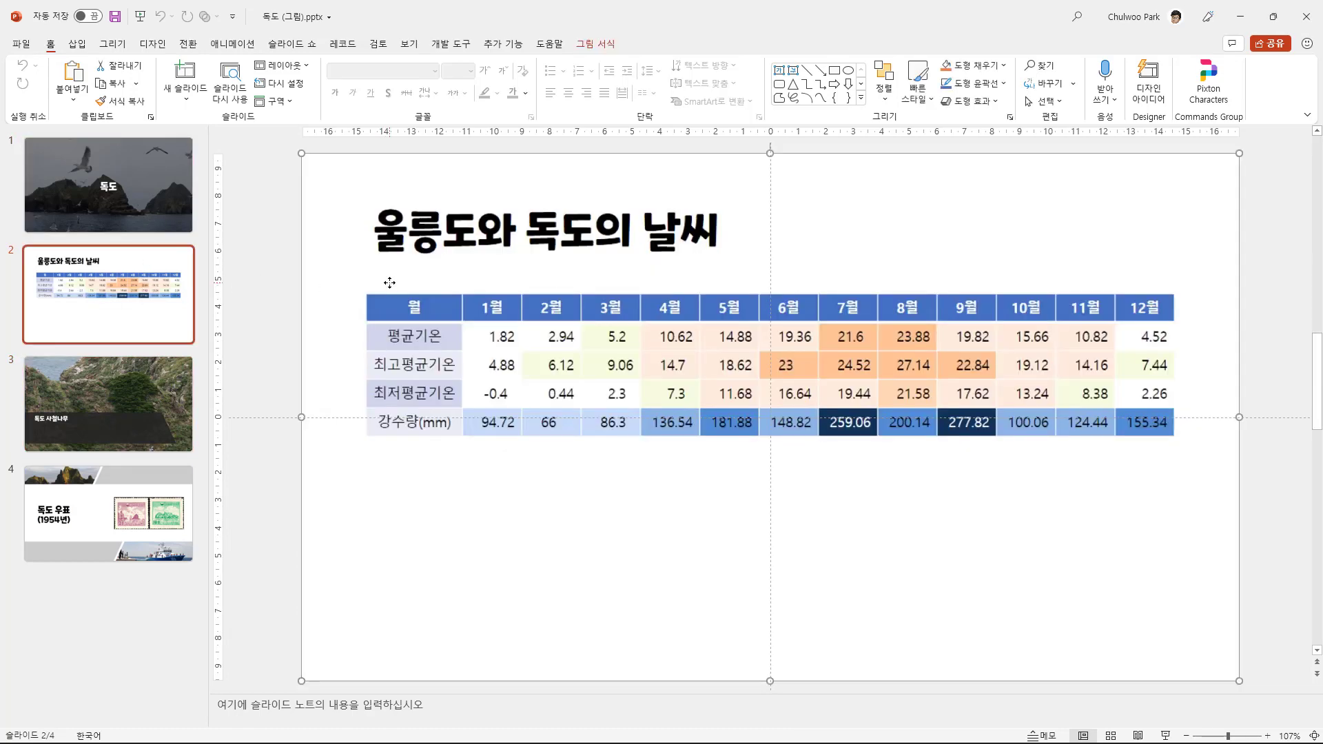
drag(417, 260, 585, 259)
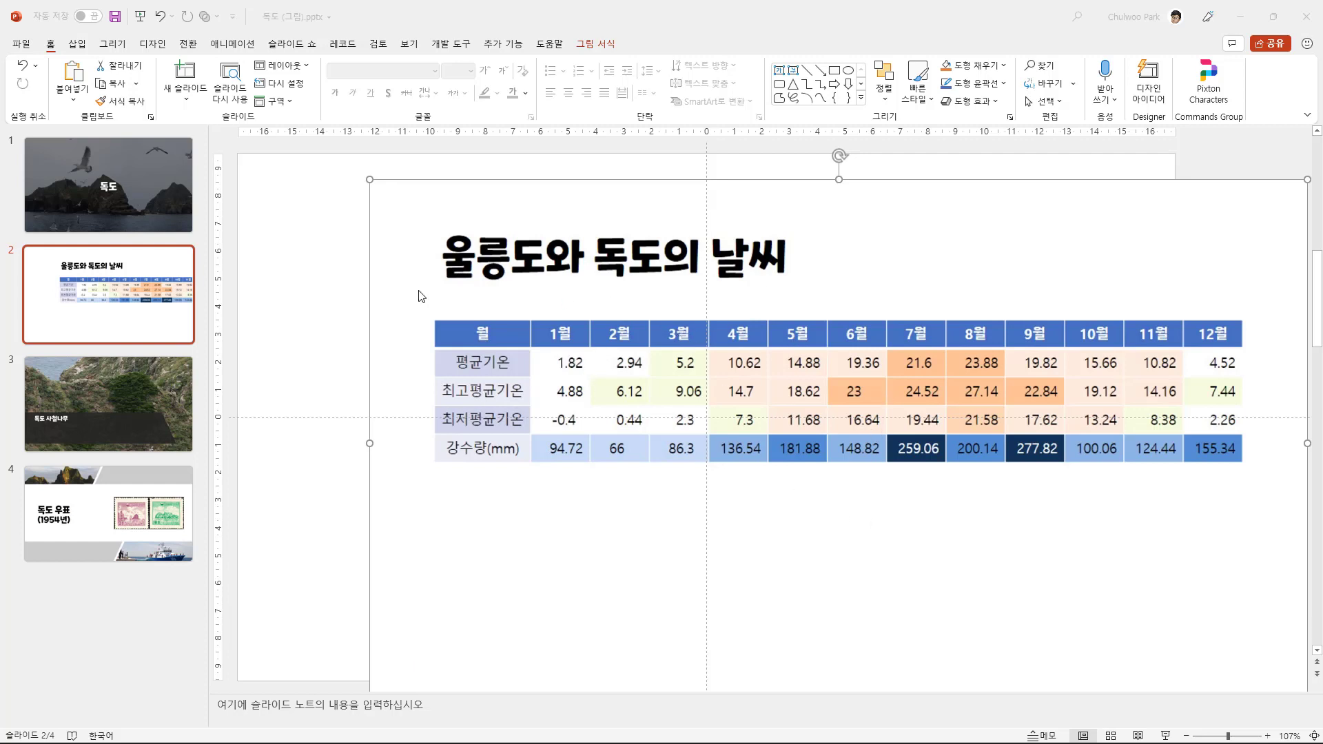
Step: Check that Advanced default image resolution stays 고화질, then cancel the Options dialog
click(20, 45)
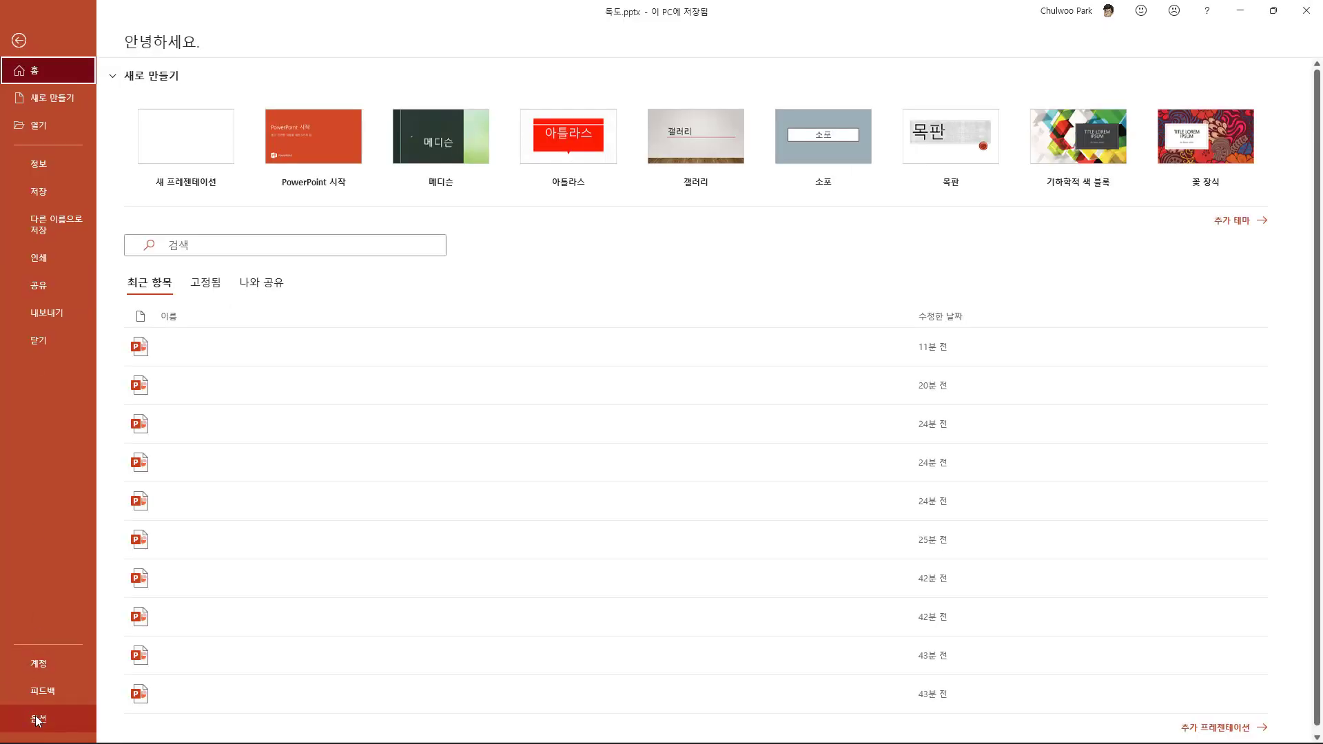
click(38, 718)
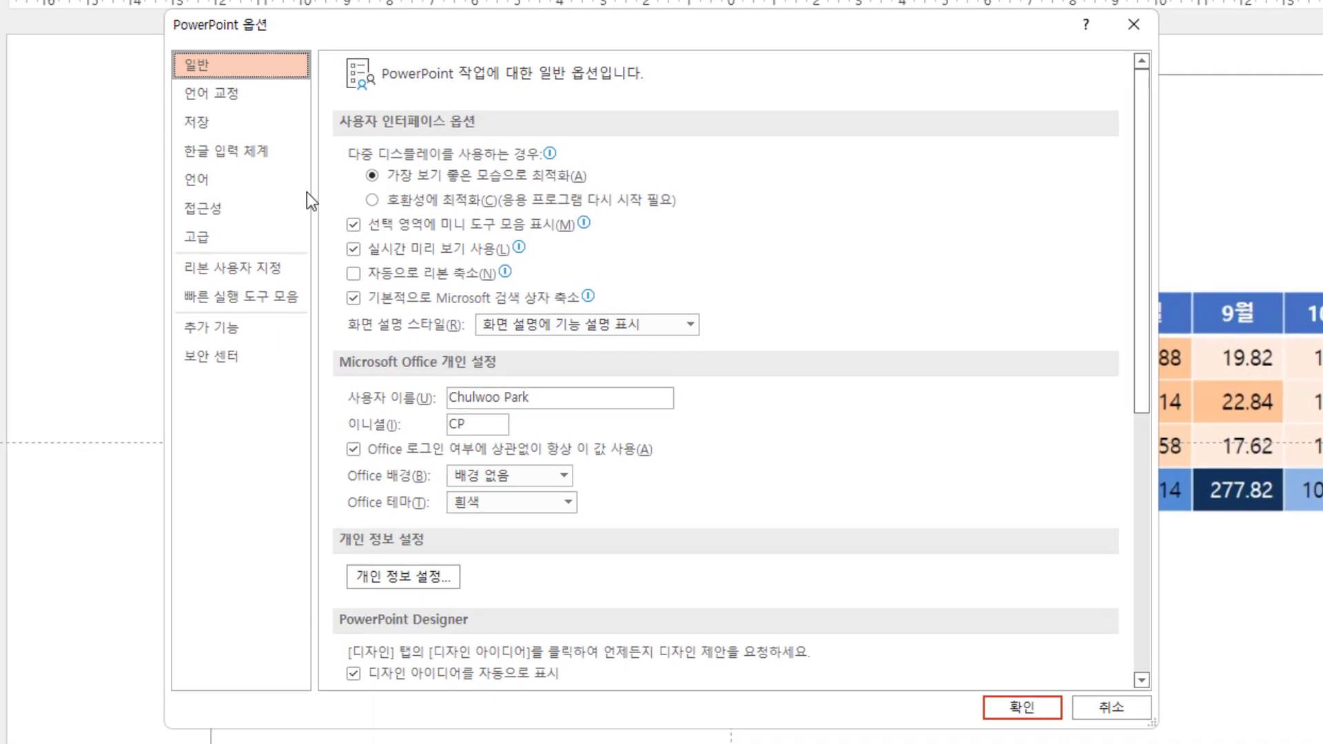
click(227, 239)
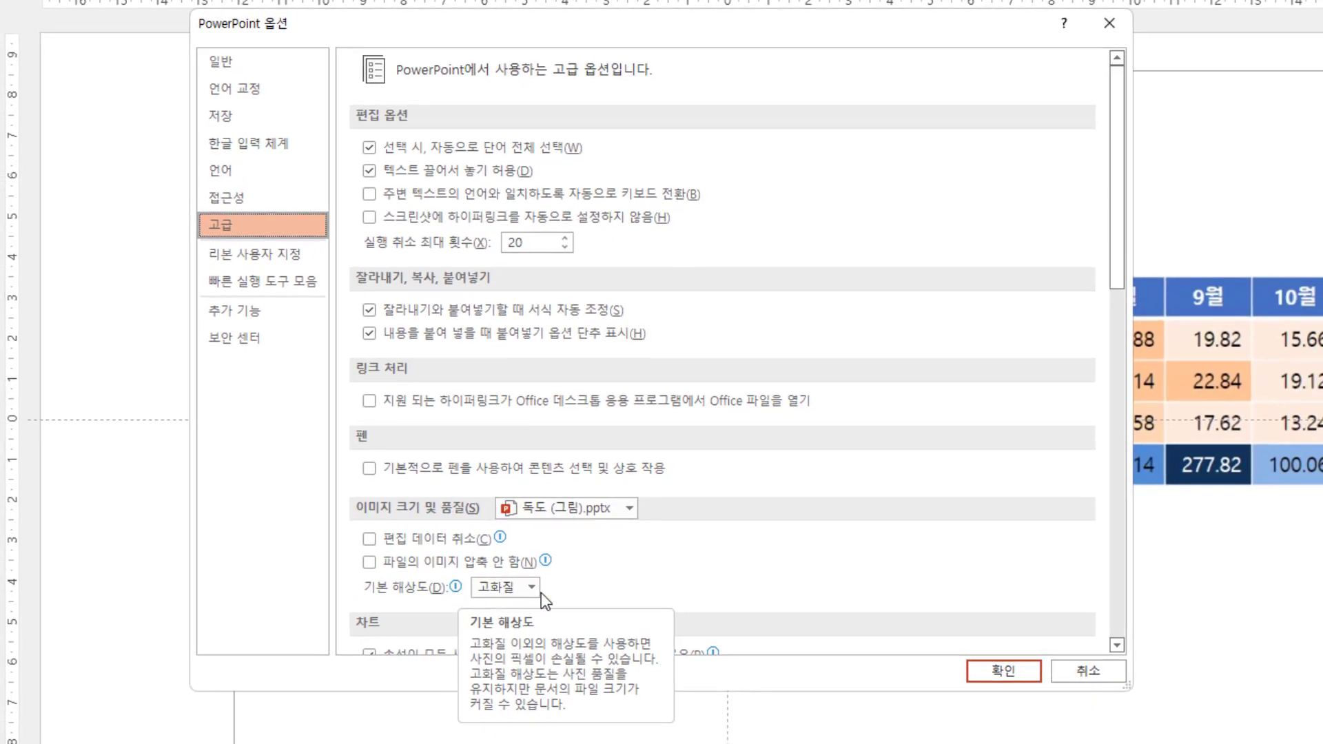
click(535, 590)
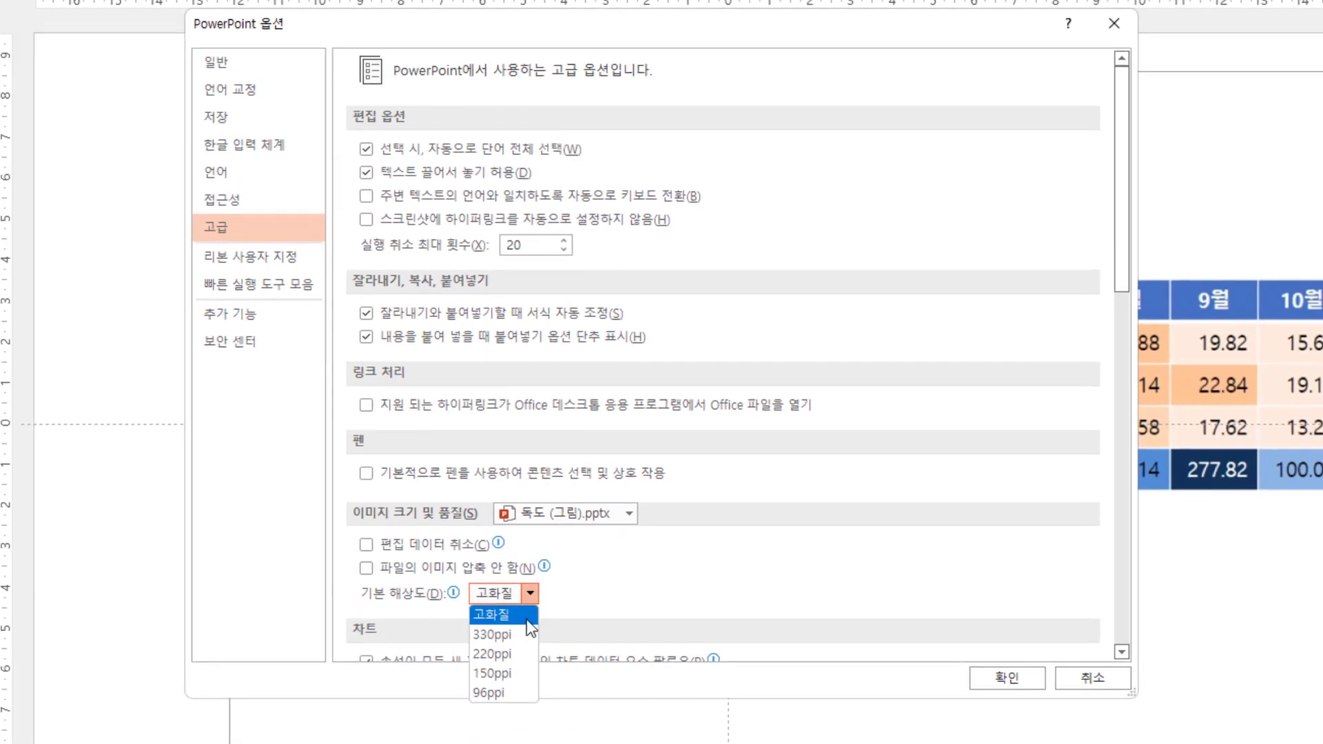
click(519, 619)
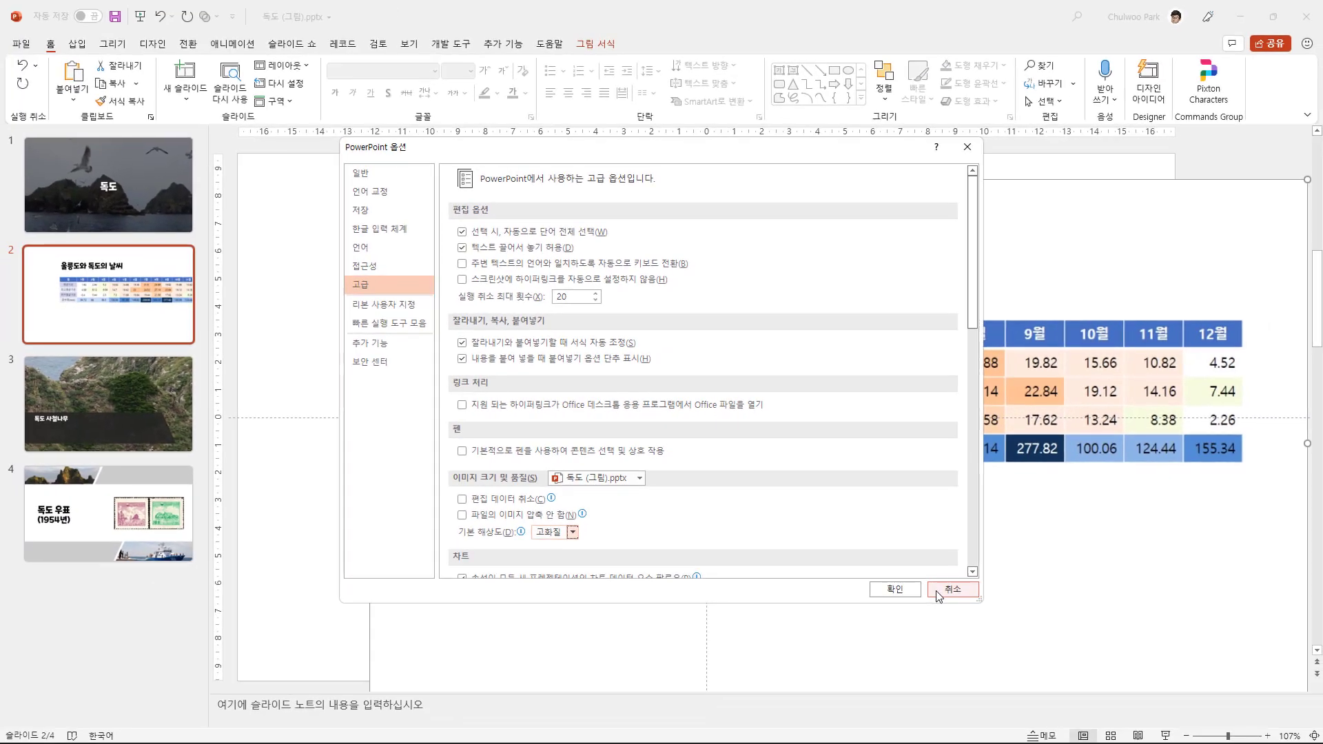
click(1053, 594)
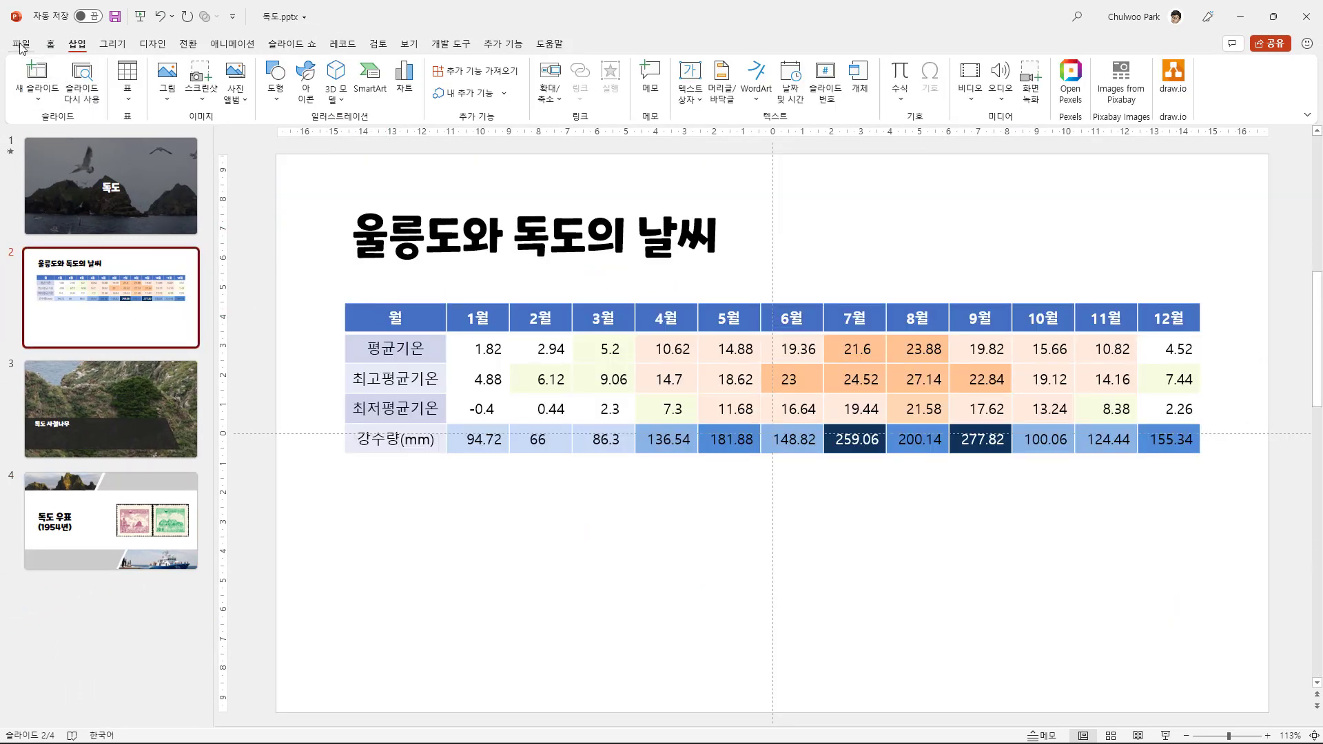
Step: Add a blank slide 5, paste the weather table picture and shrink it to about two-thirds
click(84, 618)
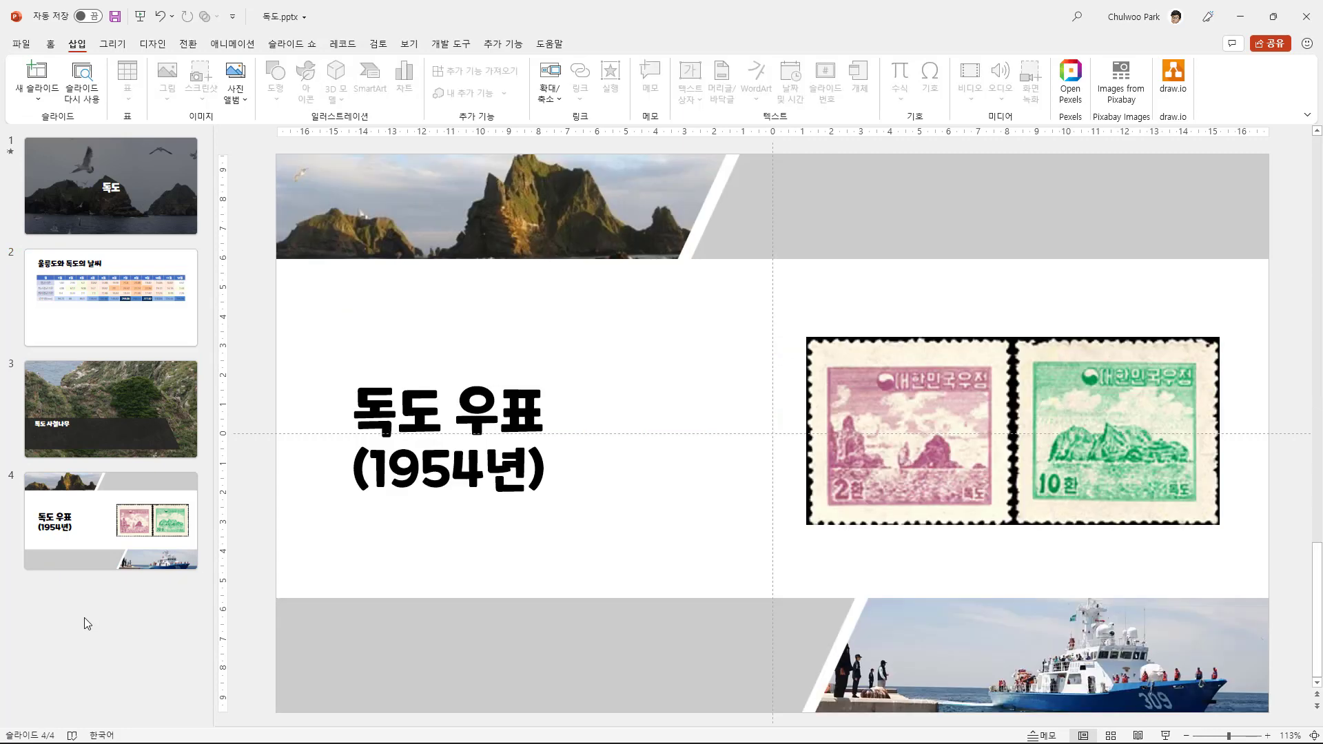
right_click(84, 618)
click(159, 672)
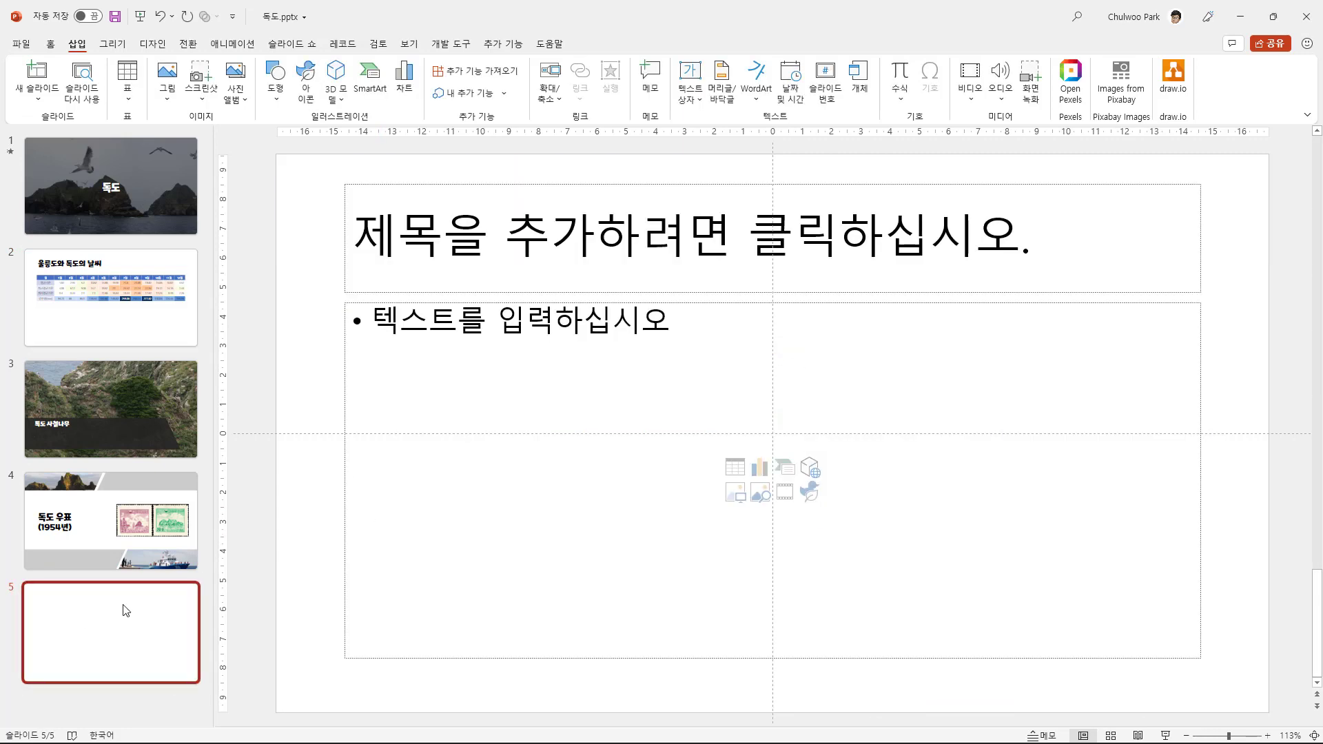
right_click(122, 628)
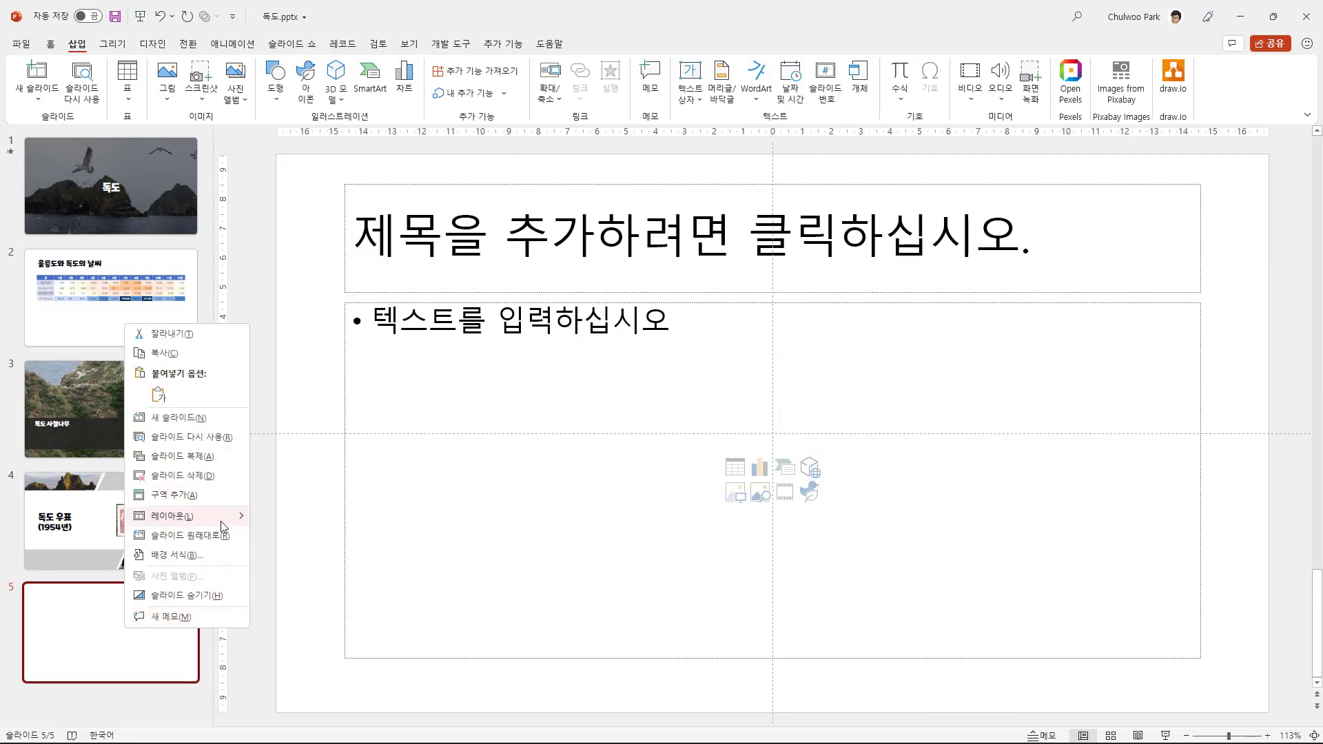
mouse_move(180, 515)
click(288, 628)
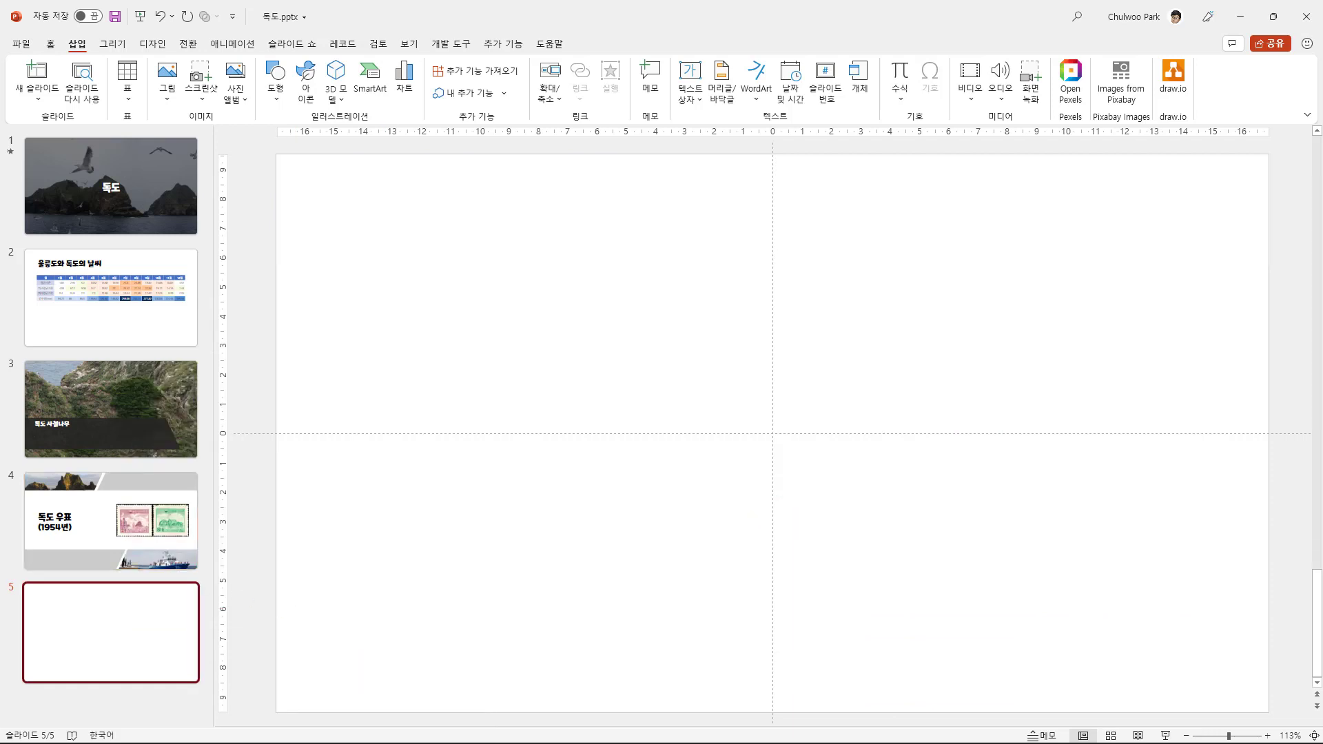
key(ctrl+v)
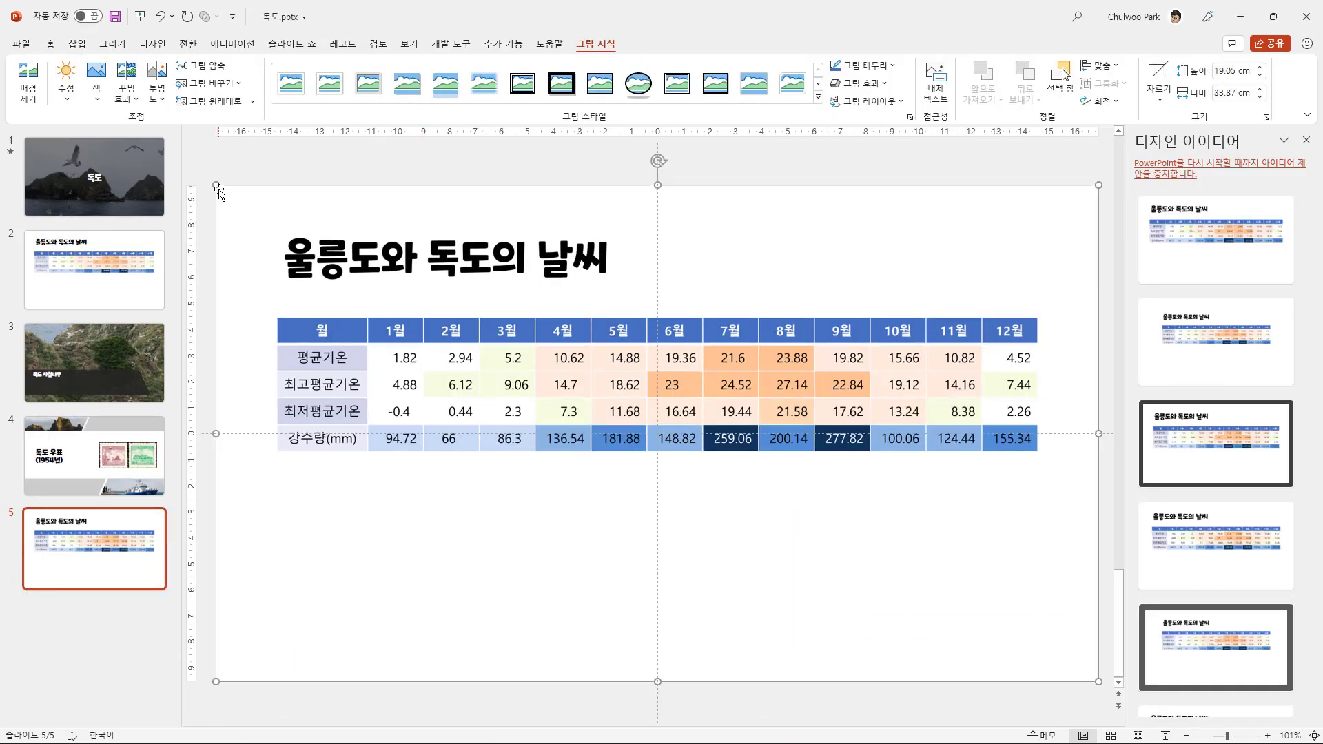
drag(217, 186, 516, 353)
drag(754, 521, 455, 352)
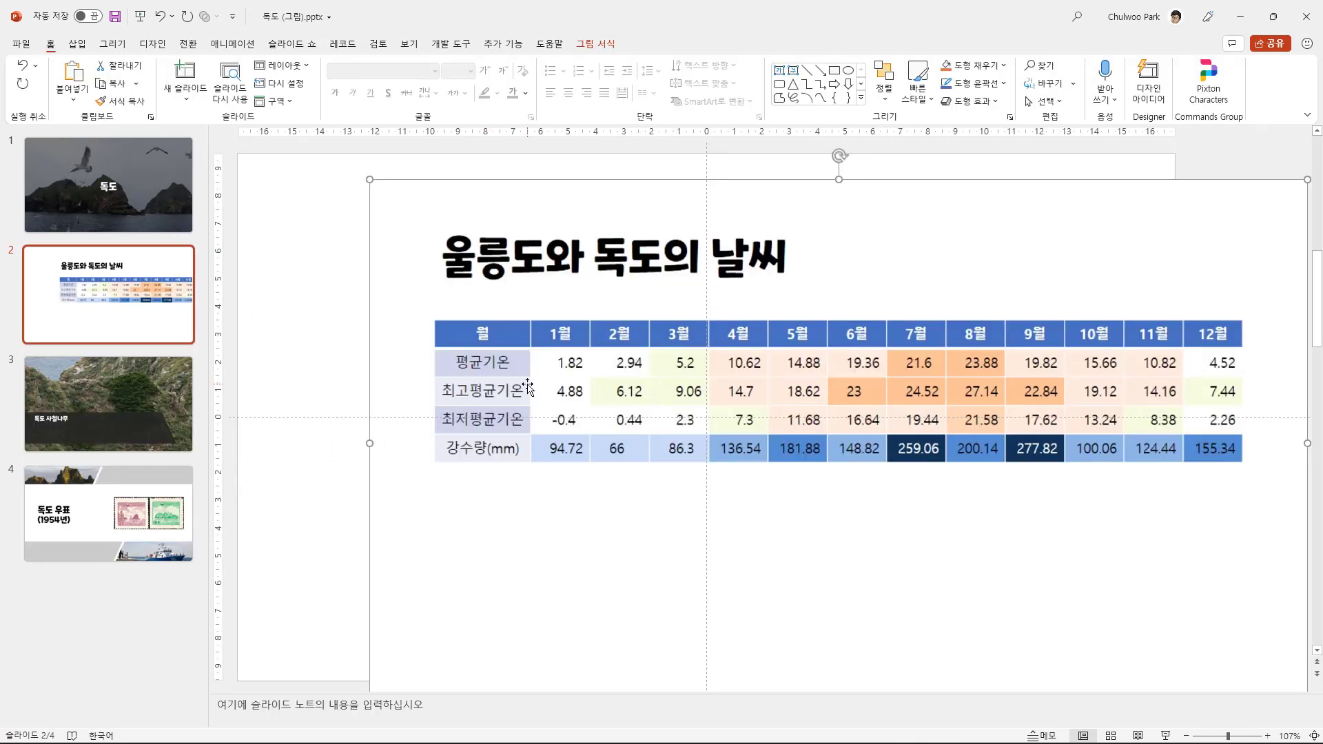
Step: Copy slide 2's table picture in the picture deck and switch back to 독도.pptx
right_click(528, 386)
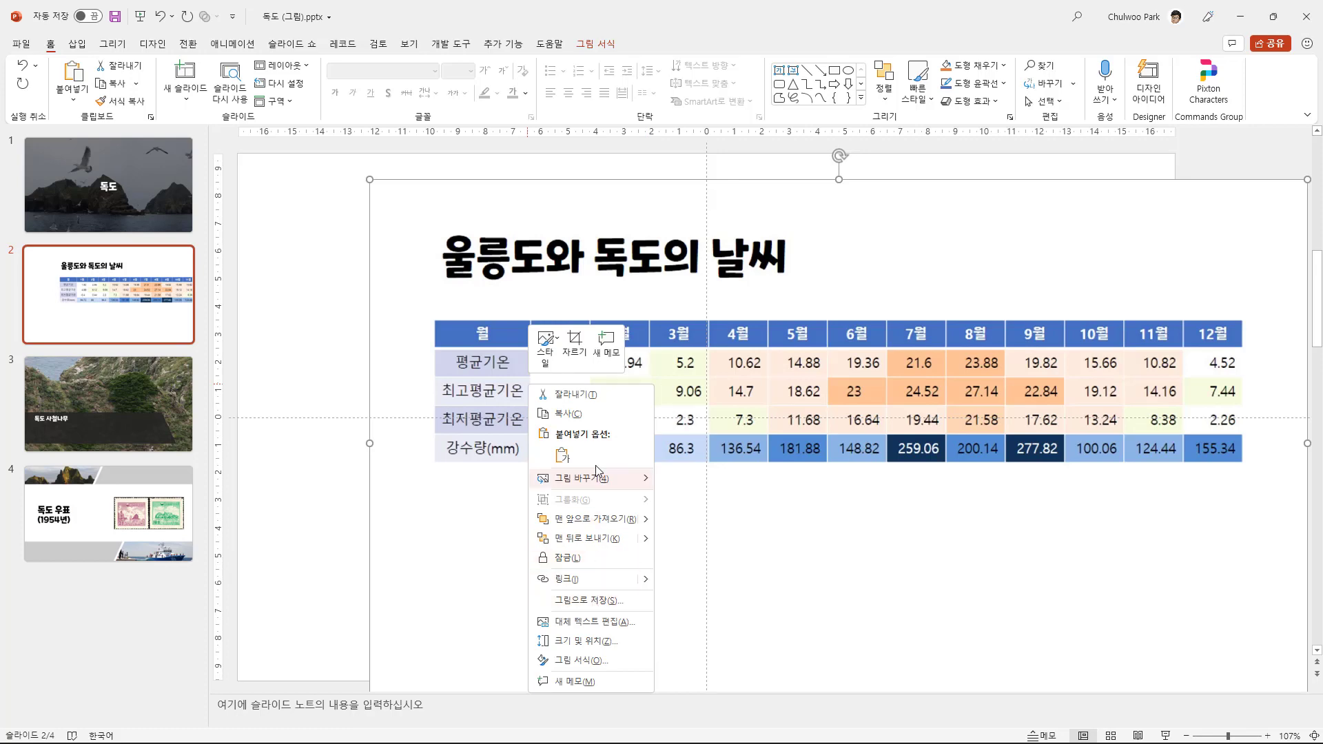
click(597, 421)
key(alt+Tab)
Step: Paste a second table picture on slide 5, stretch it to full width, and zoom to 170%
key(ctrl+v)
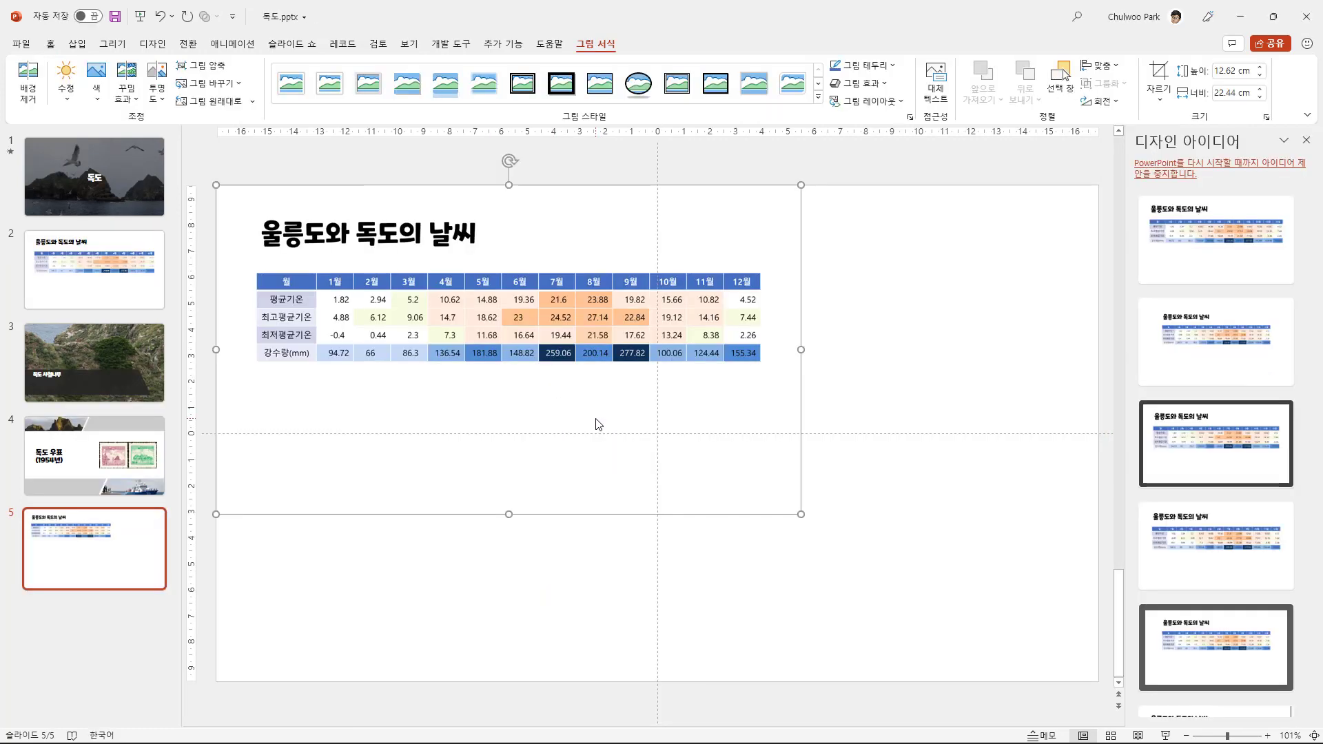
key(ctrl+v)
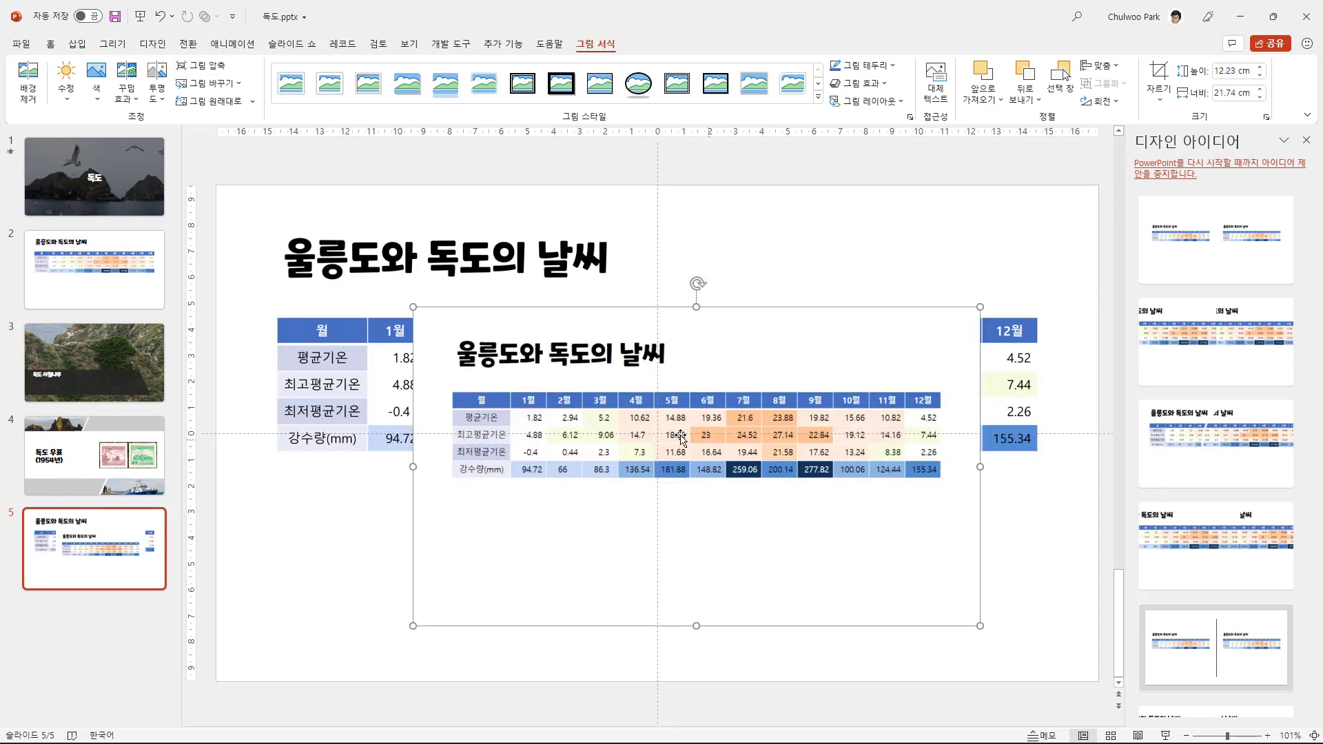
drag(577, 431, 399, 337)
drag(762, 383, 1092, 681)
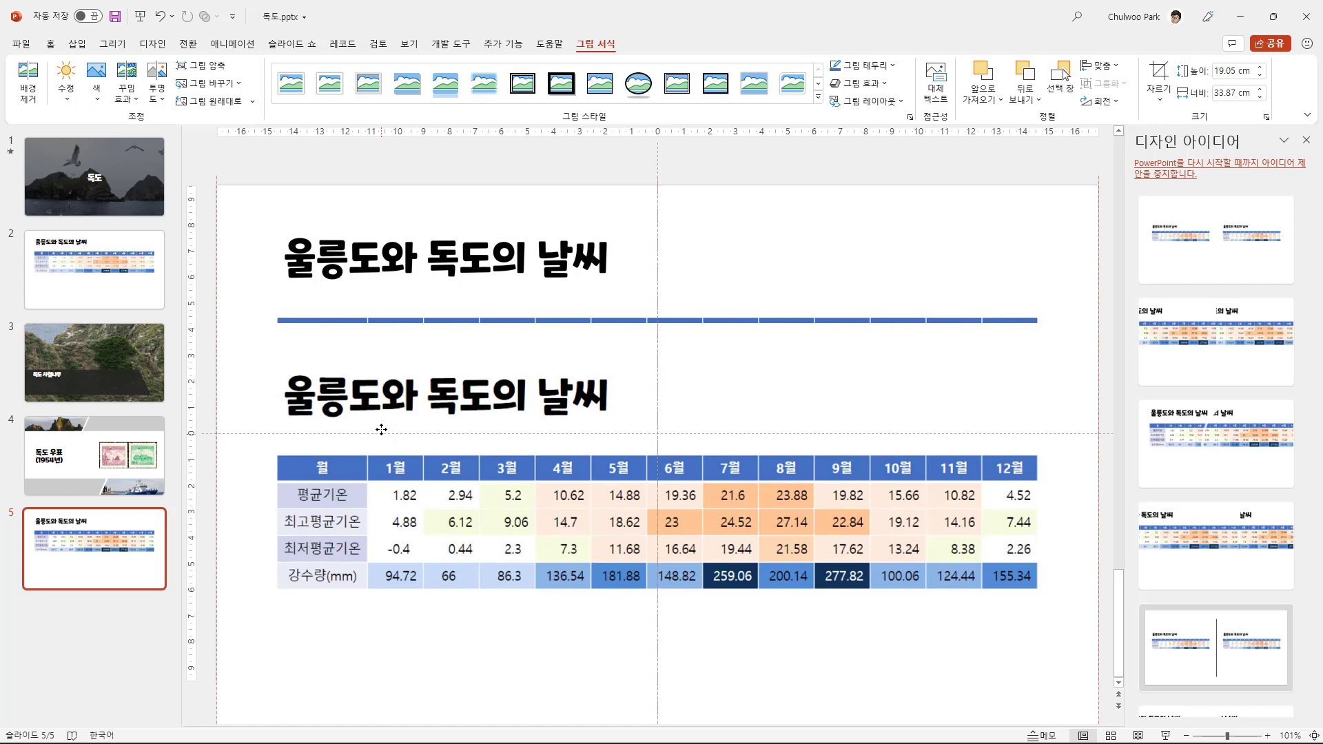
scroll(381, 459, up, 4)
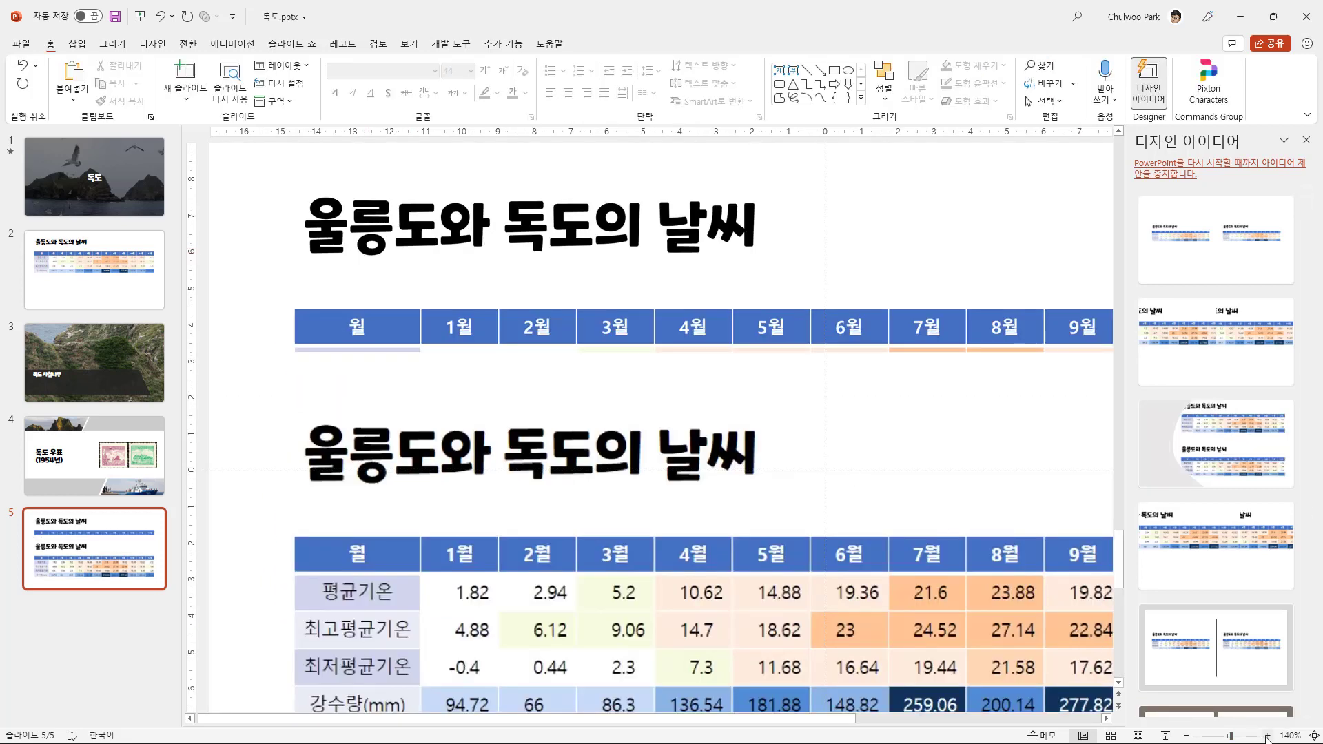
scroll(434, 283, up, 3)
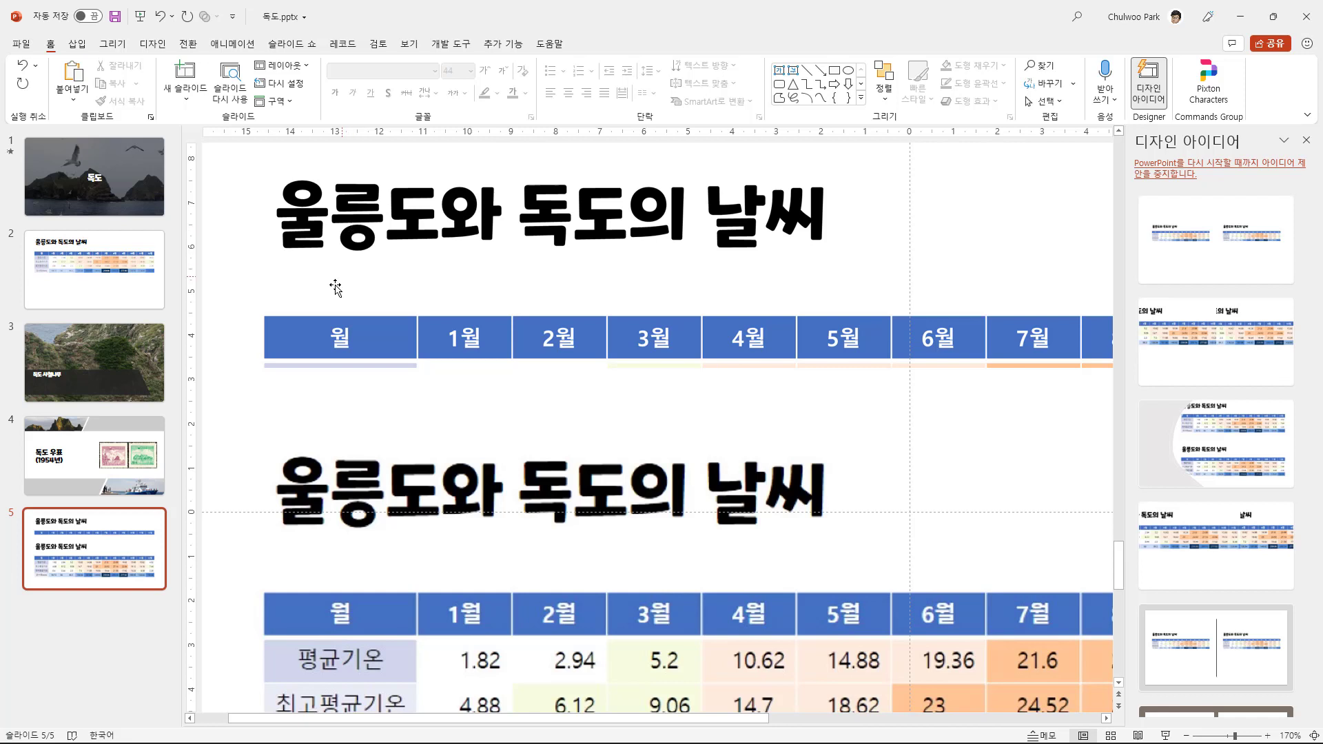
Step: Start a new photo album from Insert > Photo Album > New Photo Album
click(77, 44)
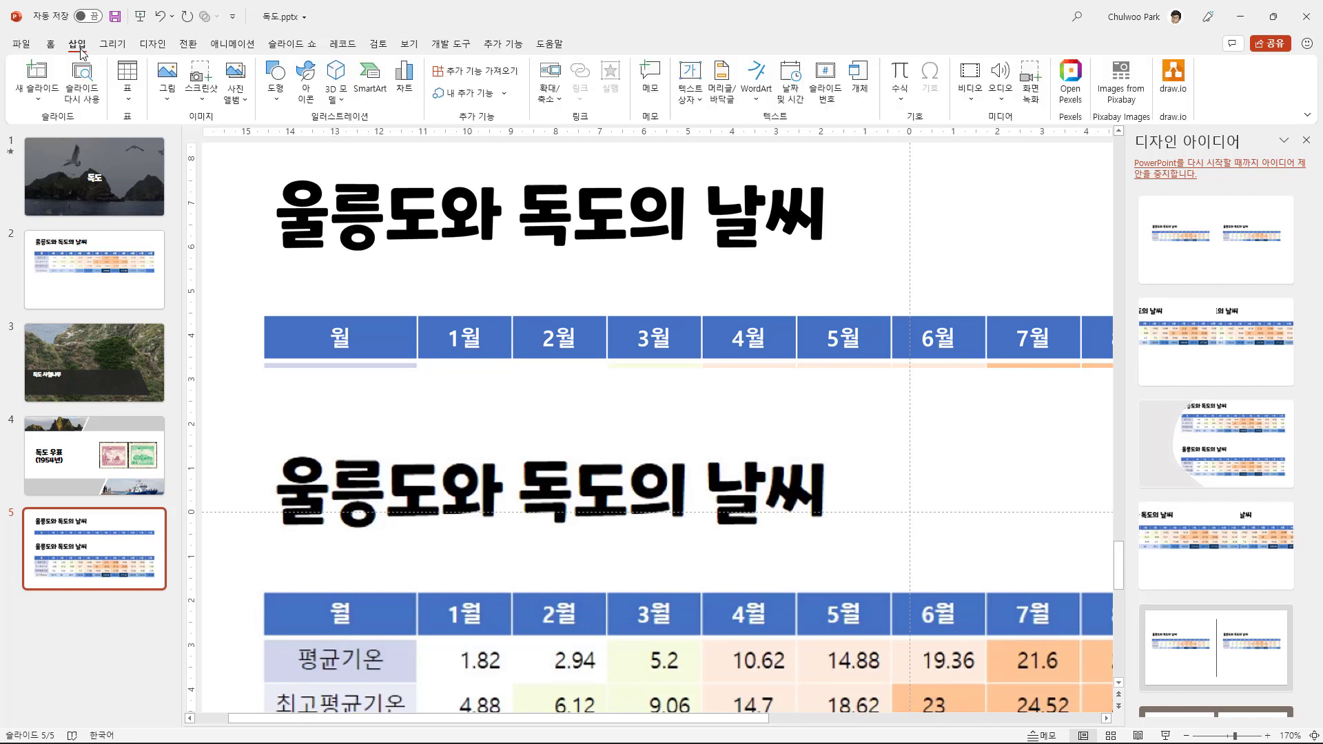
click(235, 95)
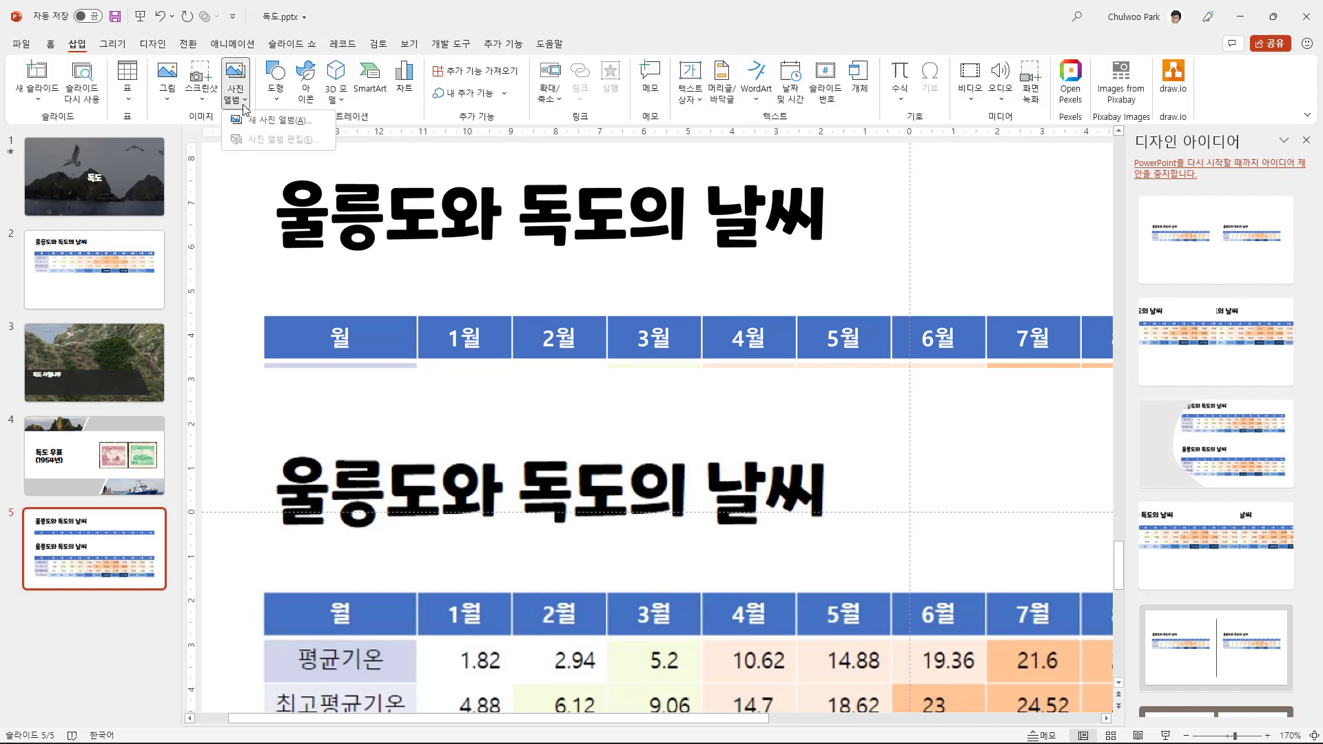
click(301, 126)
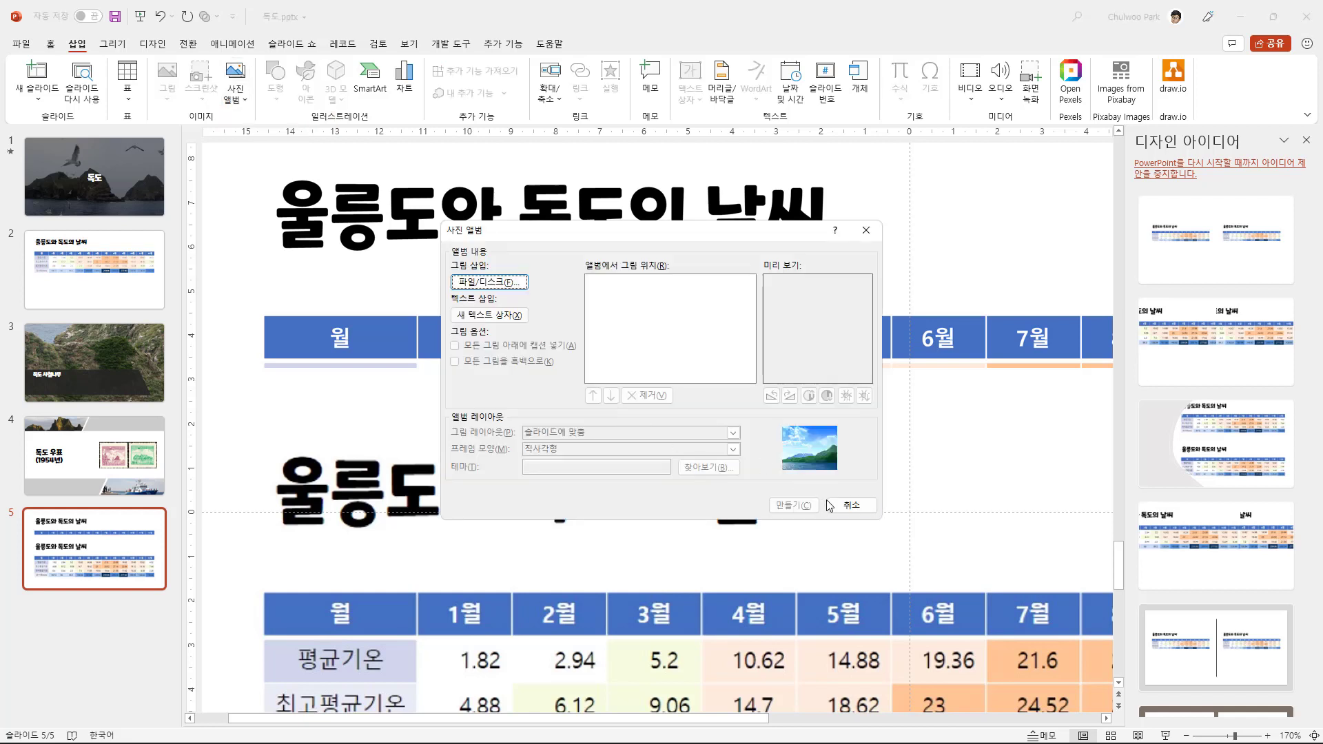